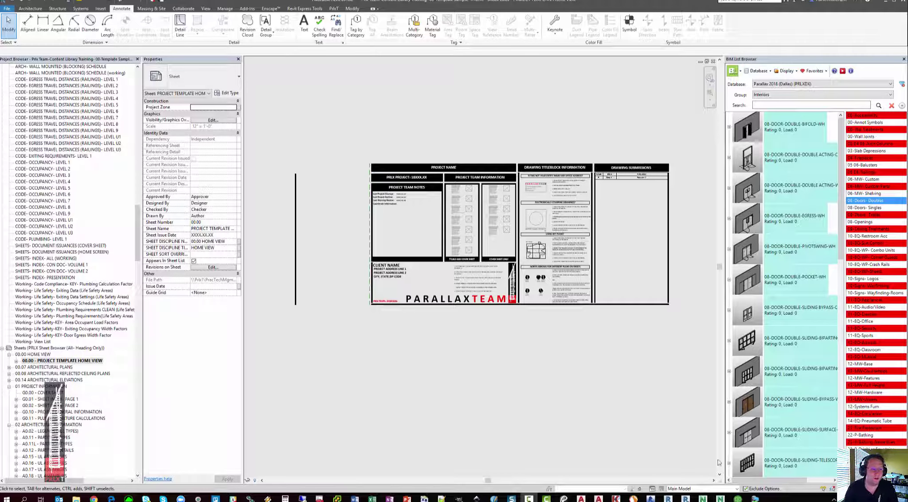
Scroll the Project Browser to bring Code Compliance Plan - Level 1 under Area Plans into view
left_click_drag(137, 237, 139, 146)
Open Code Compliance Plan - Level 1 and scroll the Project Browser down to the Working schedules
double_click(55, 99)
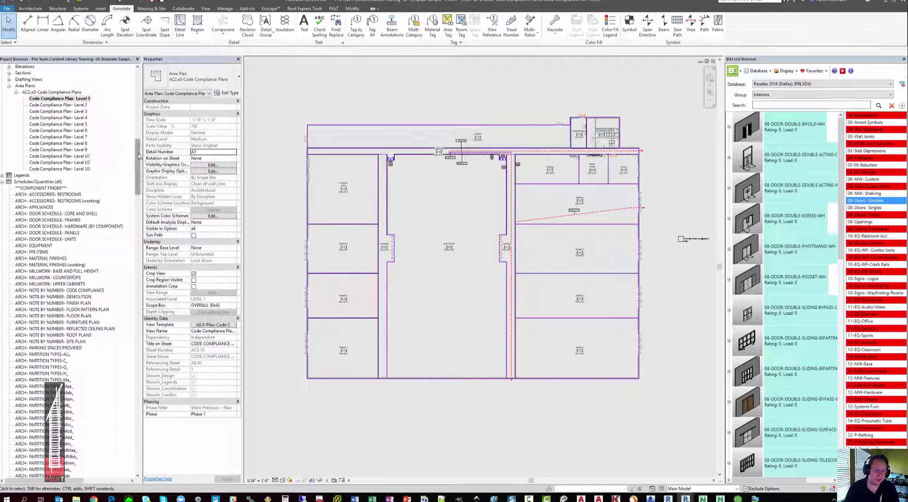
left_click_drag(138, 161, 145, 213)
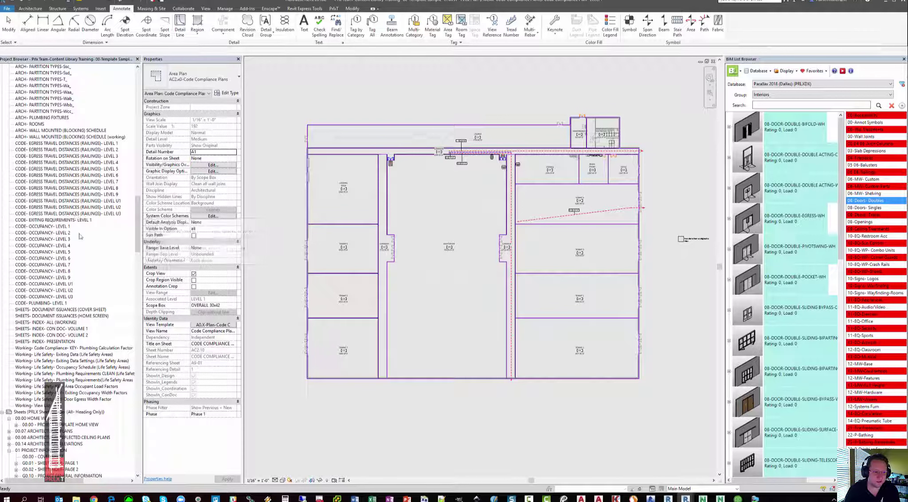
Select Working- Life Safety- Occupancy Schedule alone in the Project Browser to show its properties
left_click(39, 348)
left_click(77, 399, "shift")
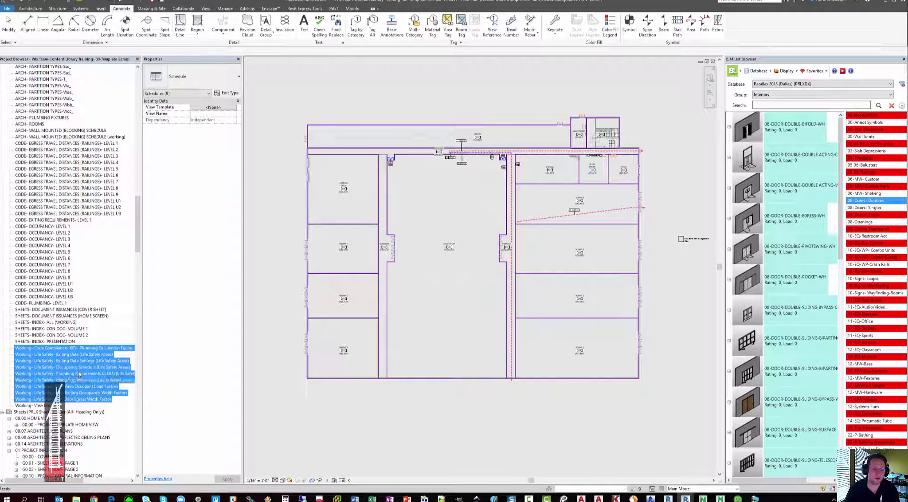
scroll(69, 370, "down", 1)
scroll(69, 369, "down", 4)
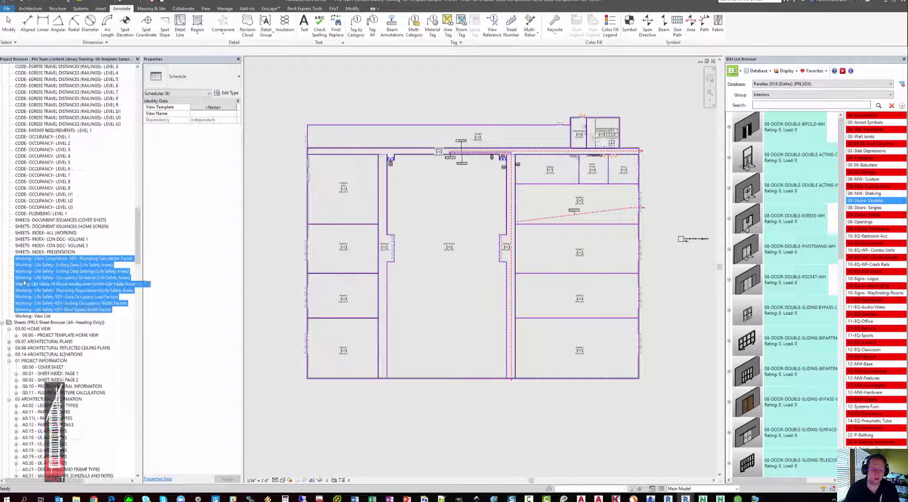
left_click_drag(26, 292, 82, 288)
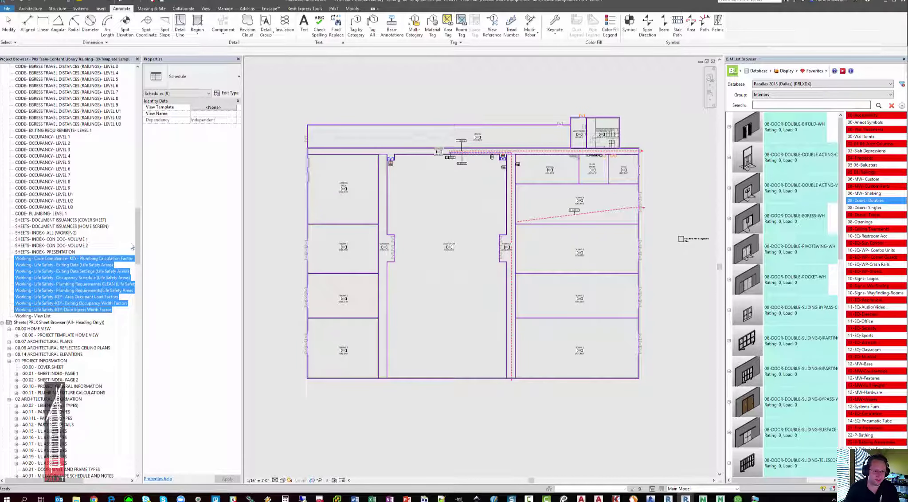
left_click(111, 259)
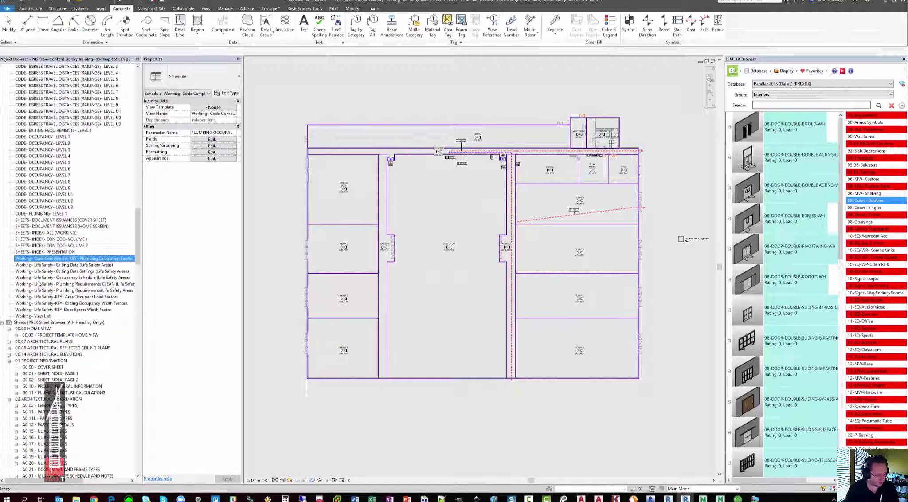
left_click(78, 278)
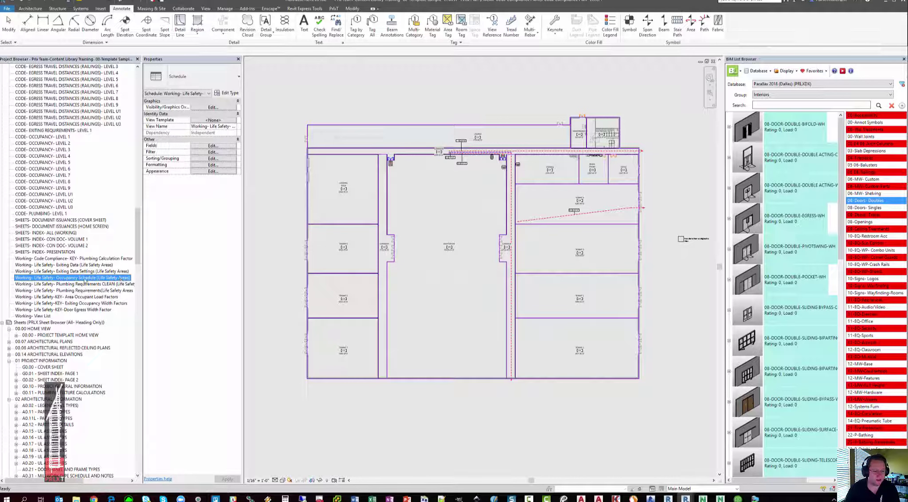
Open the Working- Life Safety- Occupancy Schedule view and review its room name and number columns
double_click(76, 280)
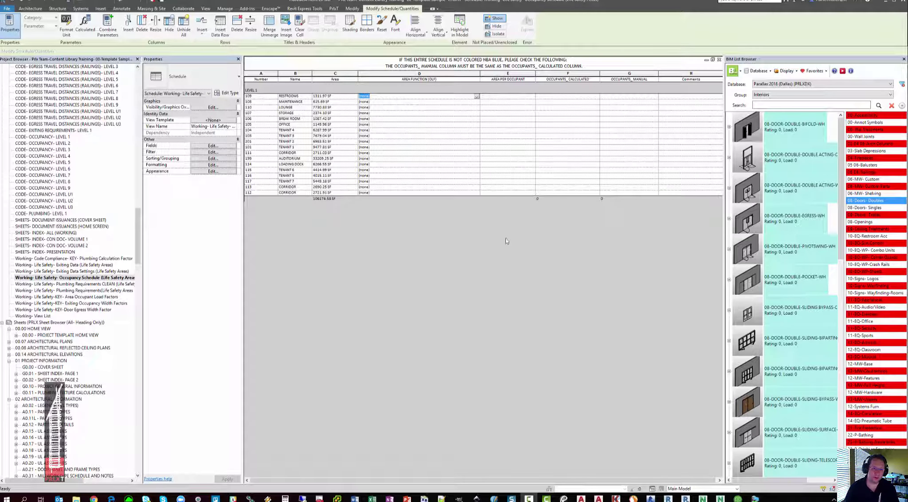
left_click_drag(296, 96, 303, 198)
left_click_drag(252, 96, 261, 200)
left_click(261, 201)
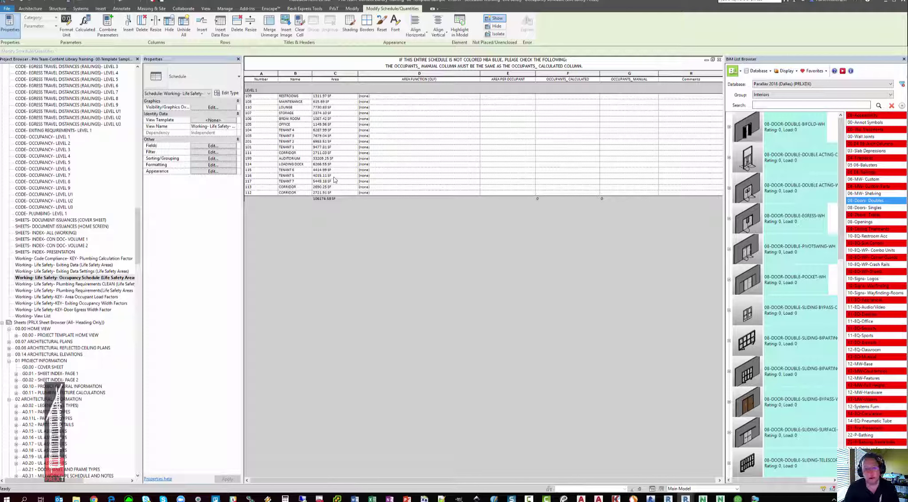
left_click(254, 95)
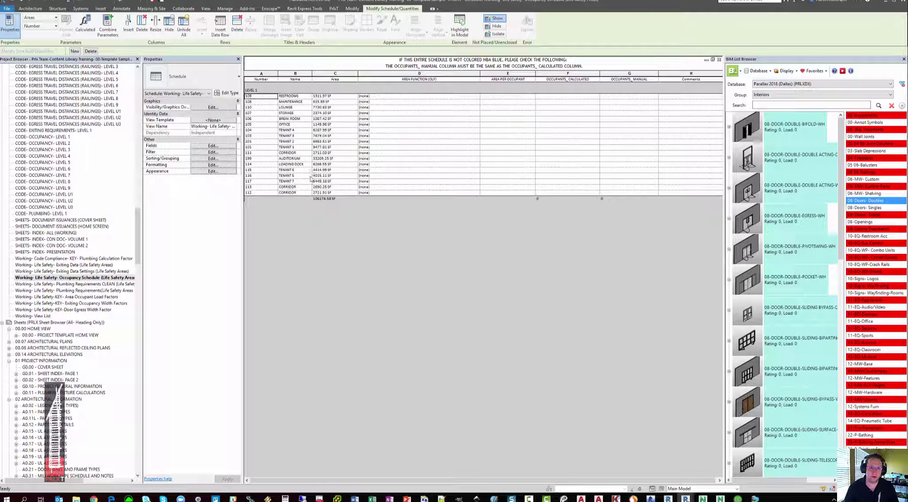
left_click(34, 278)
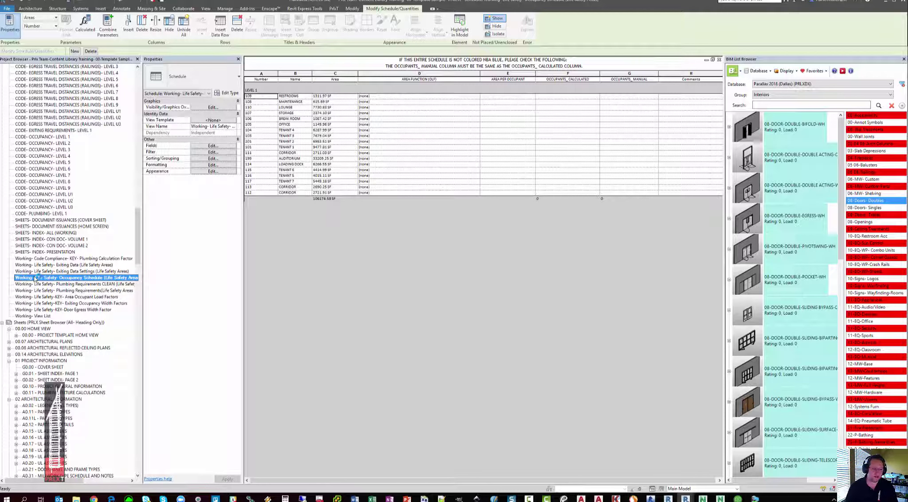
double_click(34, 278)
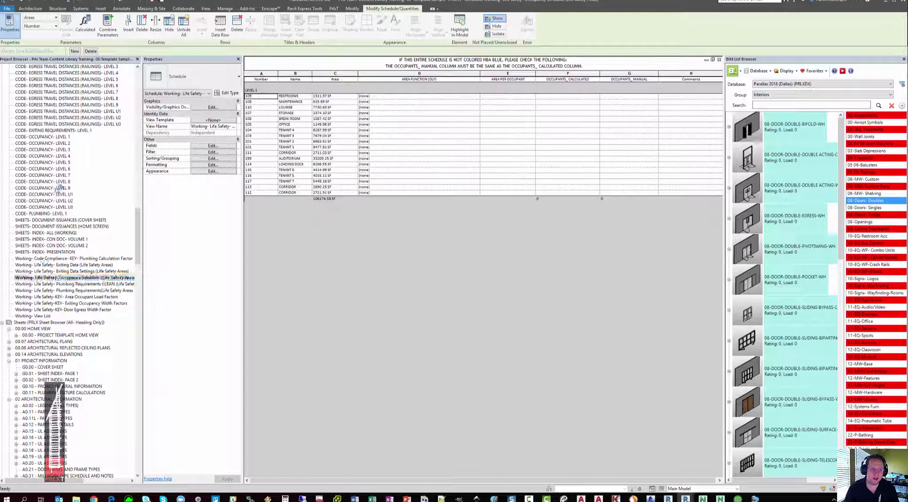
left_click_drag(55, 190, 57, 143)
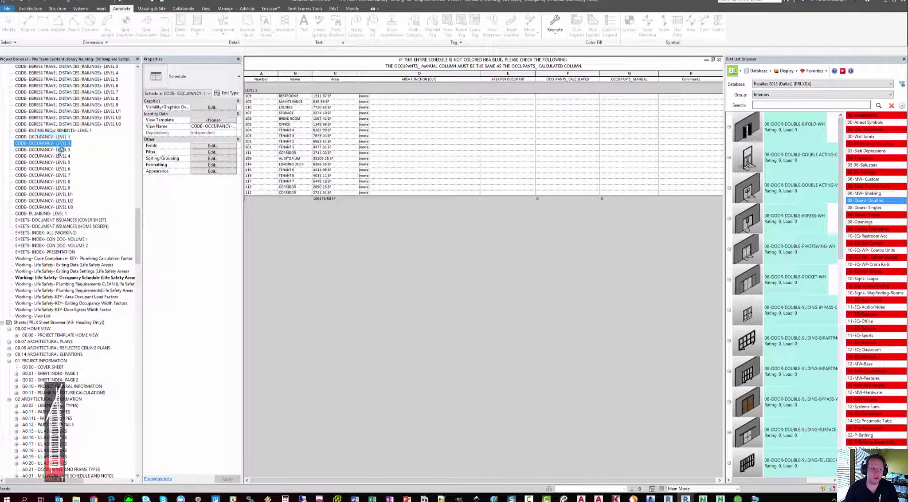
left_click(337, 252)
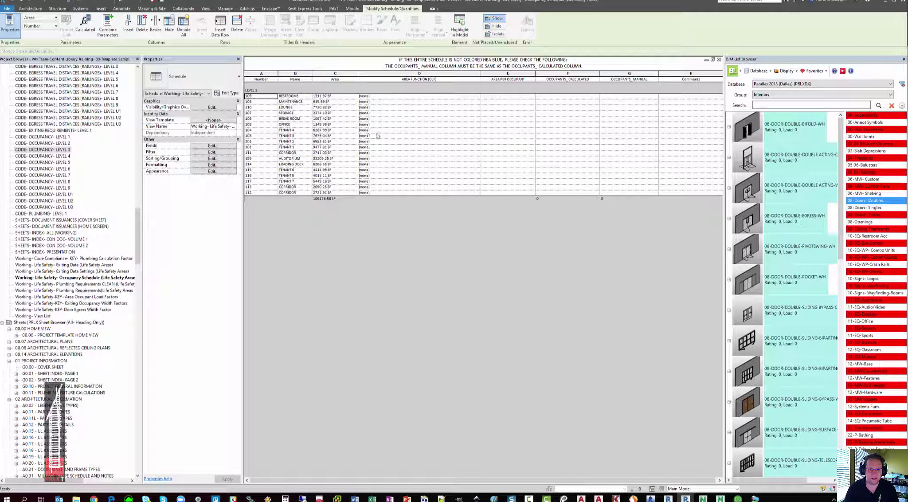
Set room 101's area function to Mercantile basement and grade floor, and copy it
left_click(387, 147)
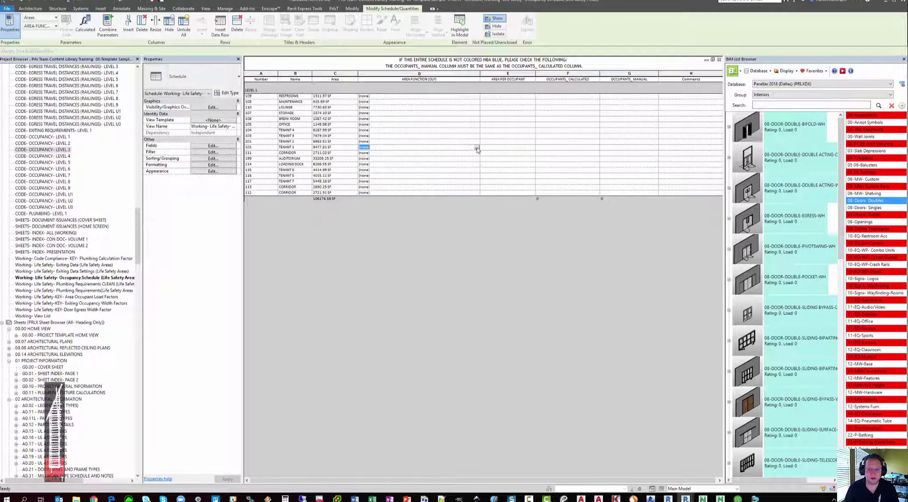
left_click(476, 148)
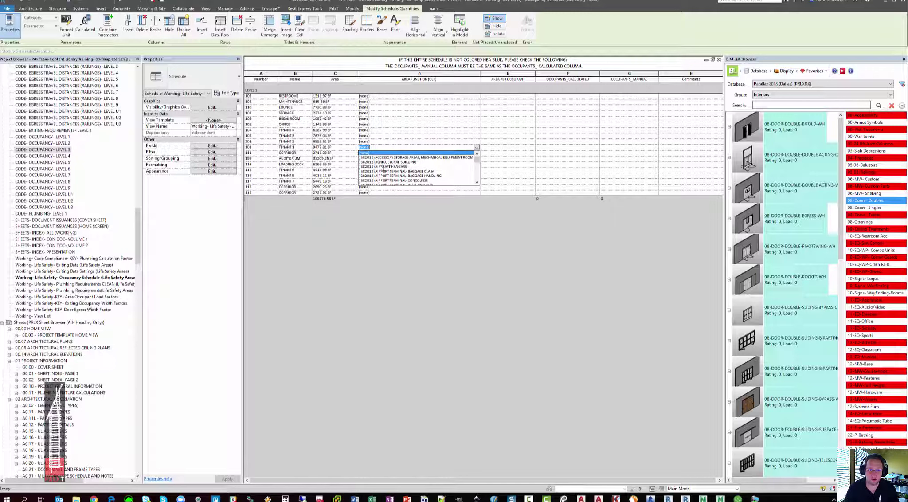
scroll(384, 169, "down", 6)
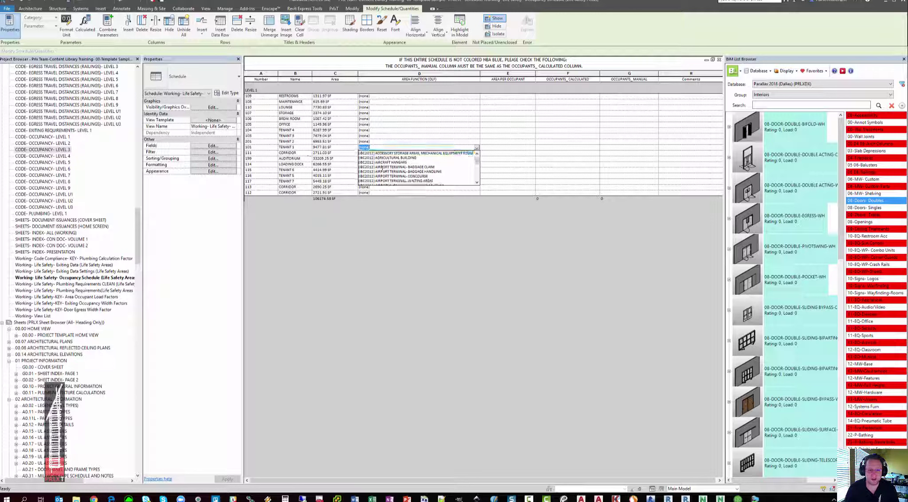
scroll(384, 169, "down", 5)
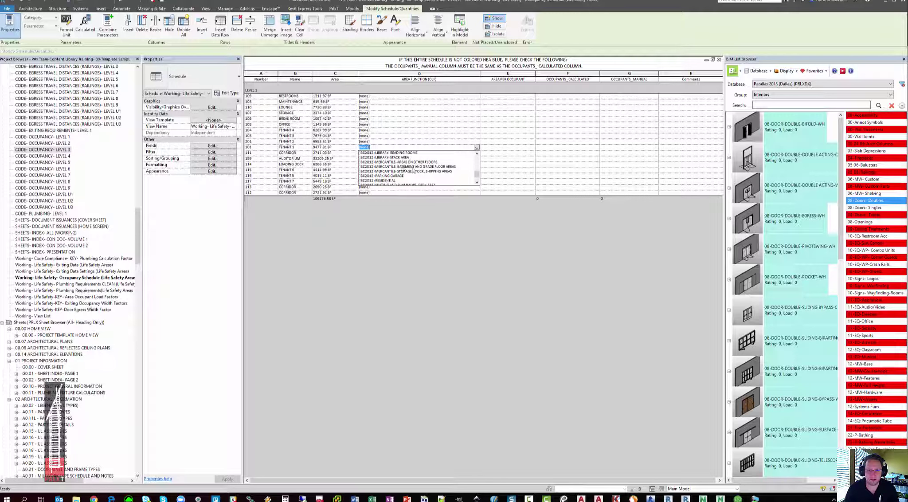
left_click(432, 168)
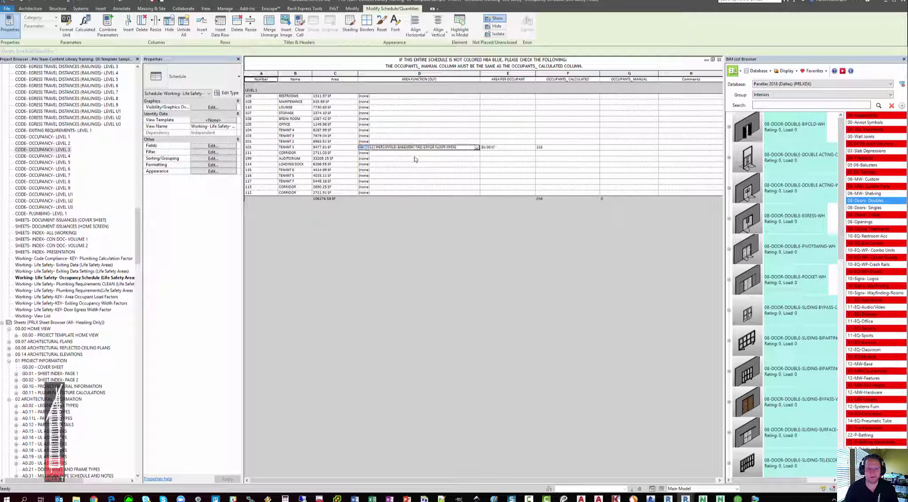
left_click(463, 147)
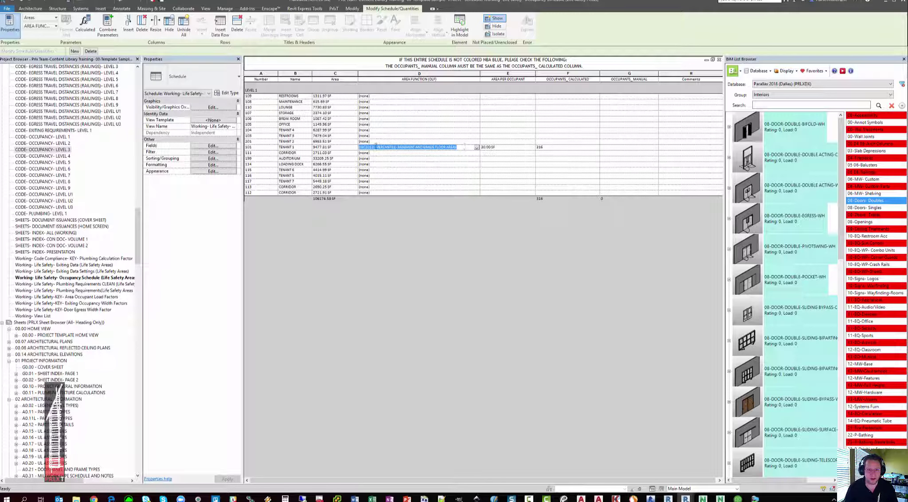
key("ctrl+c")
Paste the Mercantile area function into rooms 201, 103, 104, 115, 116 and 117
left_click(385, 141)
key("ctrl+v")
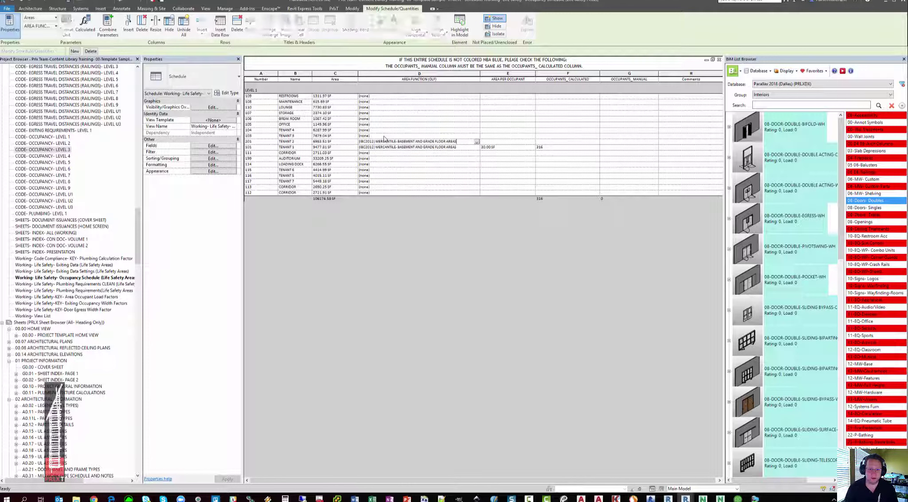
left_click(382, 135)
key("ctrl+v")
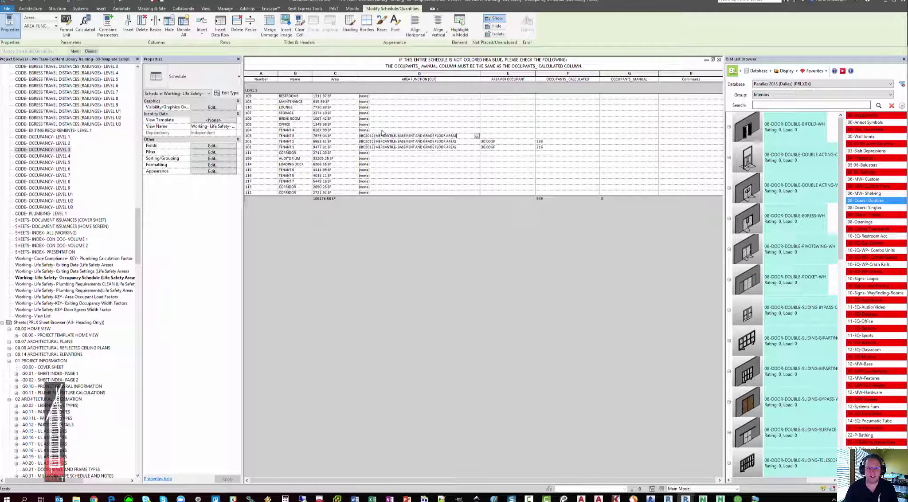
left_click(382, 130)
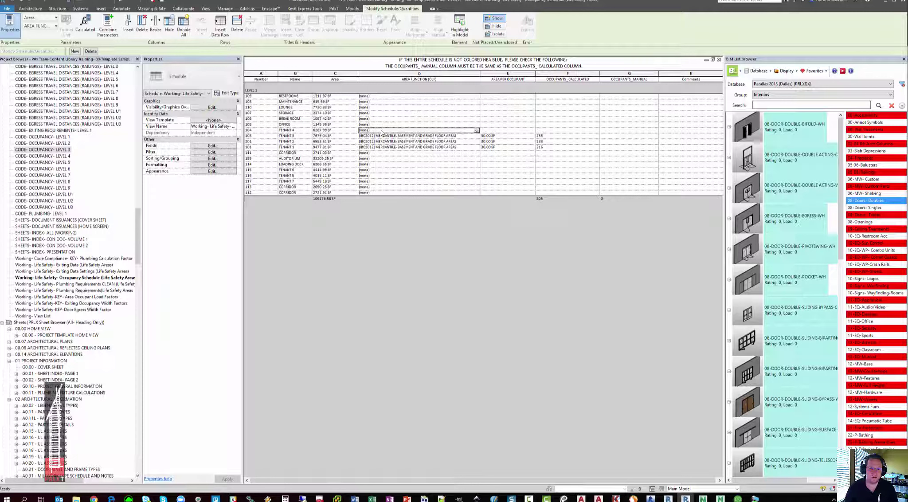
key("ctrl+v")
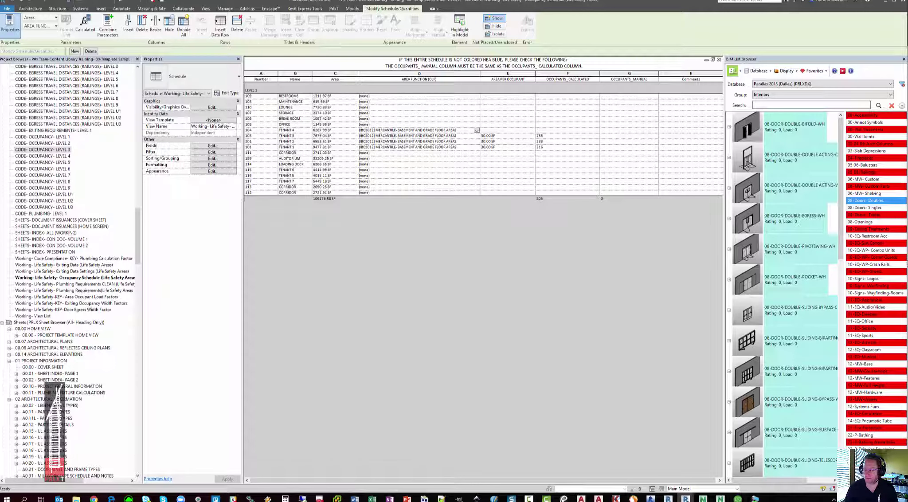
left_click(384, 172)
key("ctrl+v")
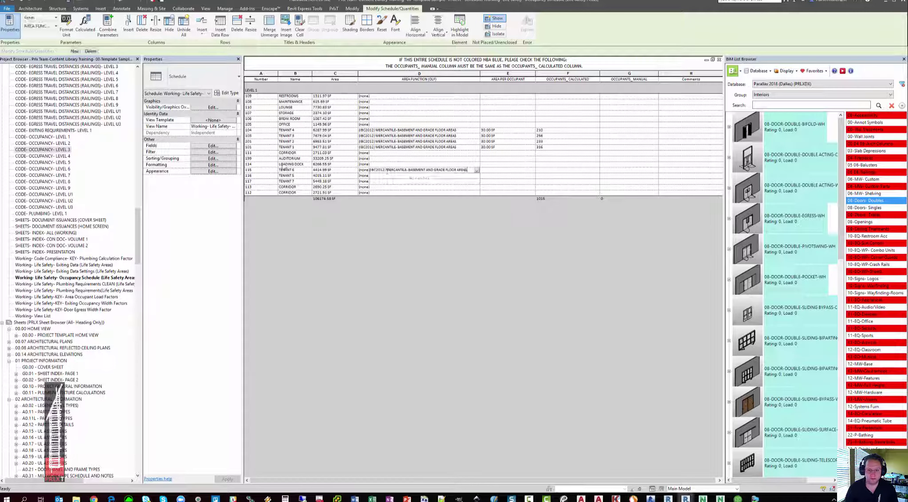
left_click(383, 175)
key("ctrl+v")
left_click(381, 181)
key("ctrl+v")
Set corridor row 113's area function to Business Areas
left_click(383, 187)
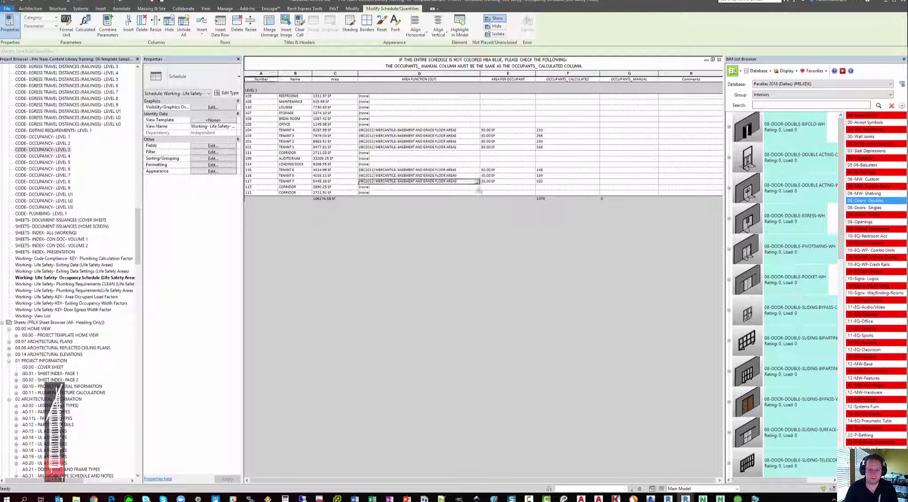
left_click(476, 187)
scroll(452, 200, "down", 10)
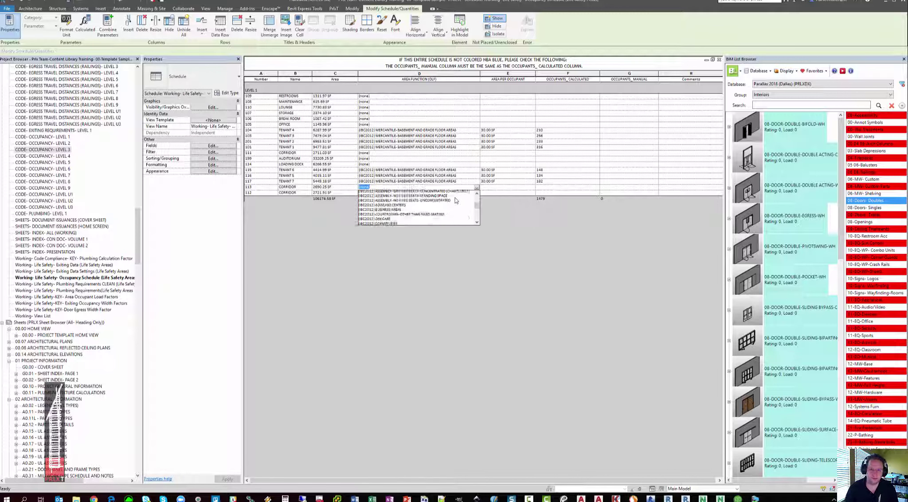
scroll(447, 200, "down", 3)
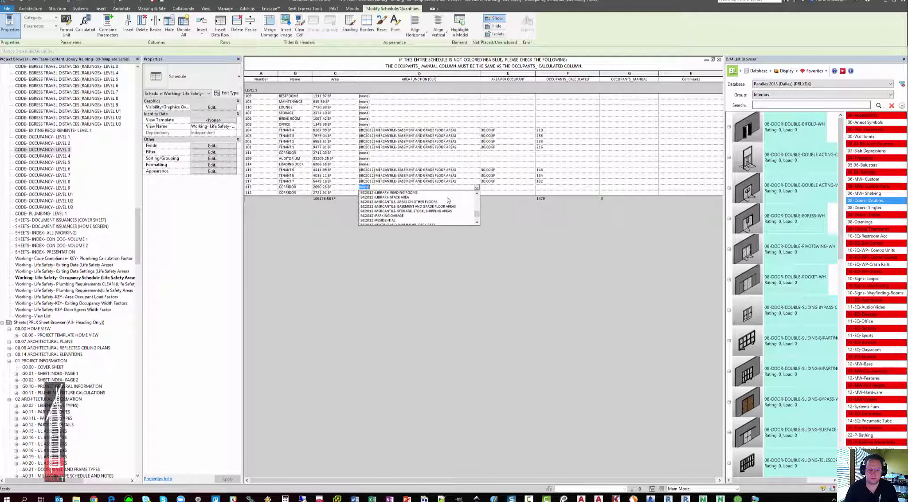
scroll(448, 201, "up", 10)
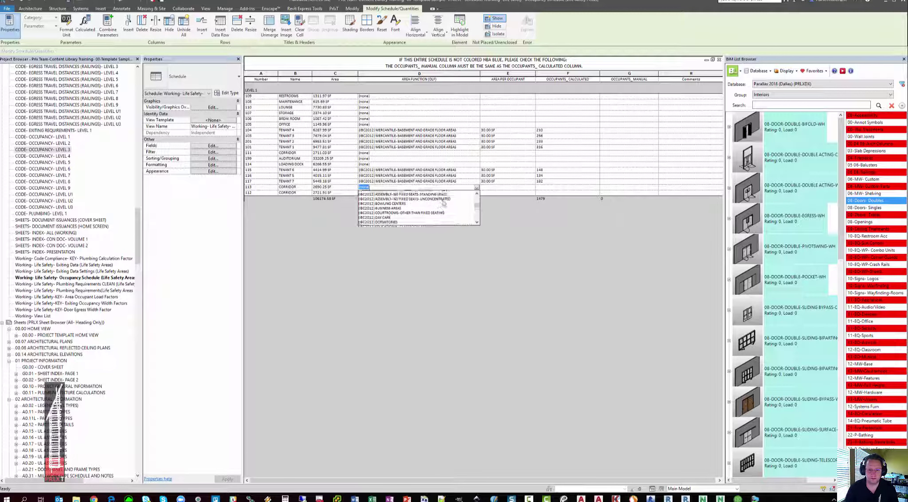
scroll(443, 203, "up", 5)
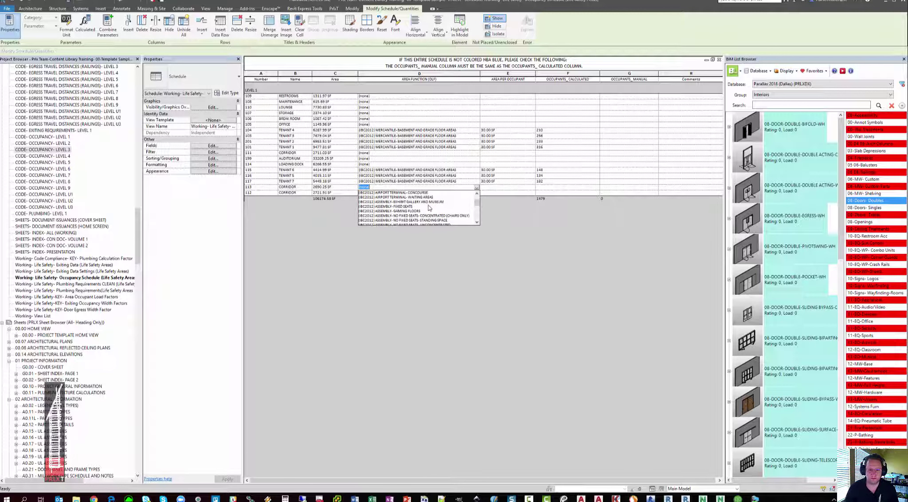
scroll(429, 207, "down", 1)
left_click(396, 220)
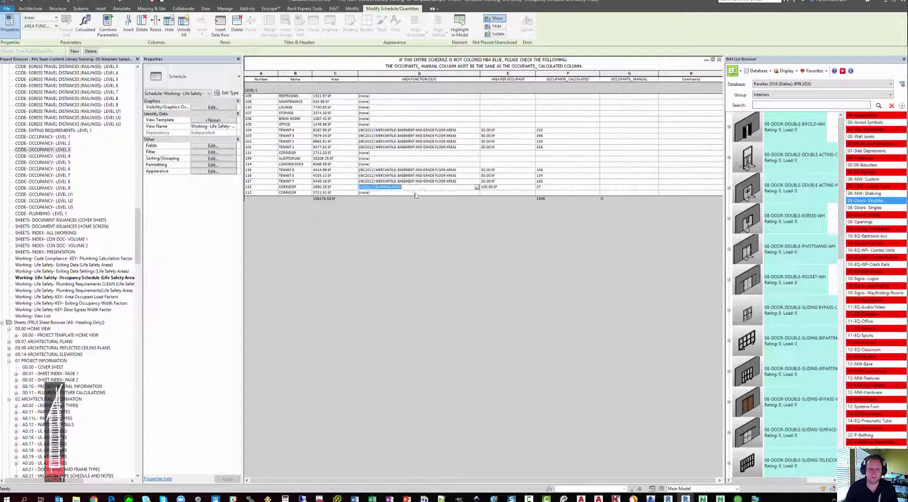
Give corridor rows 112 and 111 and office row 105 the Business Areas function
left_click(415, 194)
key("ctrl+v")
left_click(459, 165)
left_click(477, 165)
left_click(443, 175)
left_click(393, 153)
key("ctrl+v")
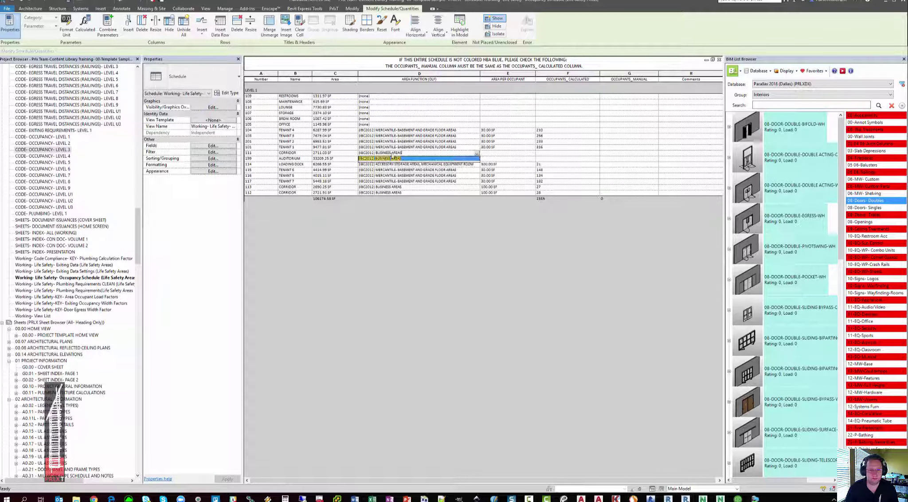
left_click(393, 158)
left_click(393, 124)
key("ctrl+v")
left_click(394, 130)
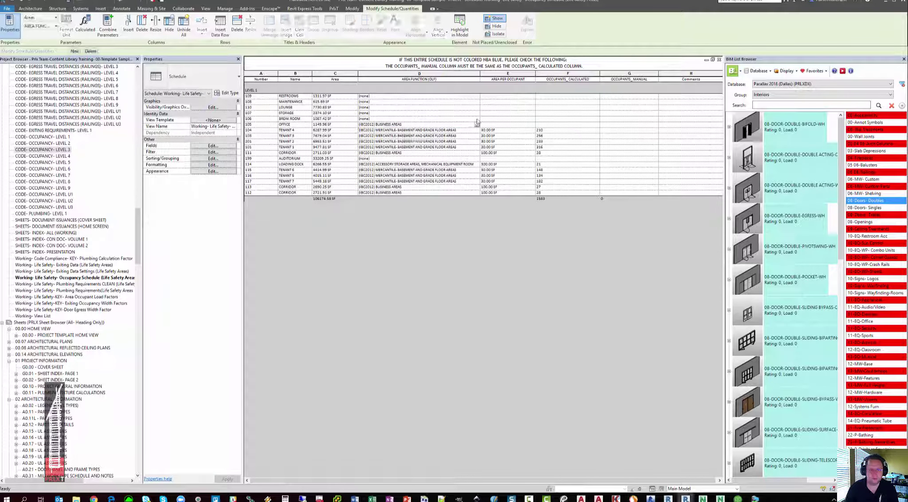
Give break room 106 Assembly No Fixed Seats Unconcentrated and storage room 107 Accessory Storage
left_click(476, 118)
left_click(396, 122)
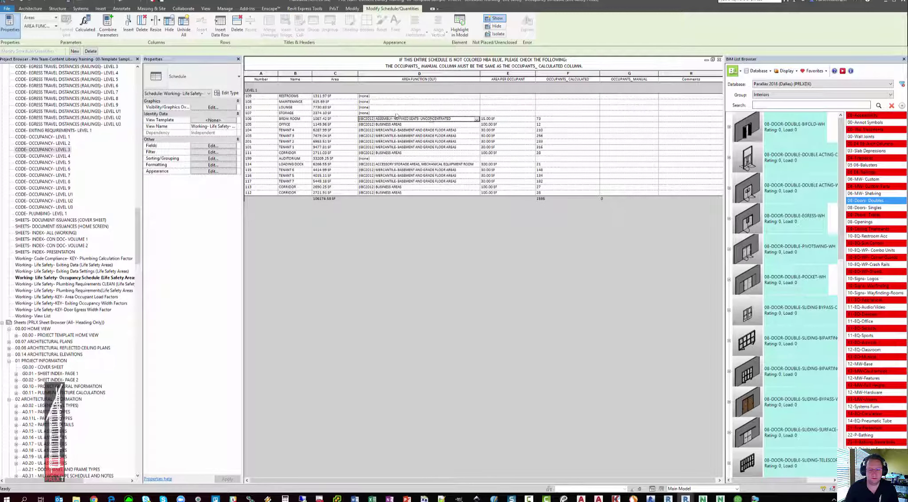
left_click(479, 165)
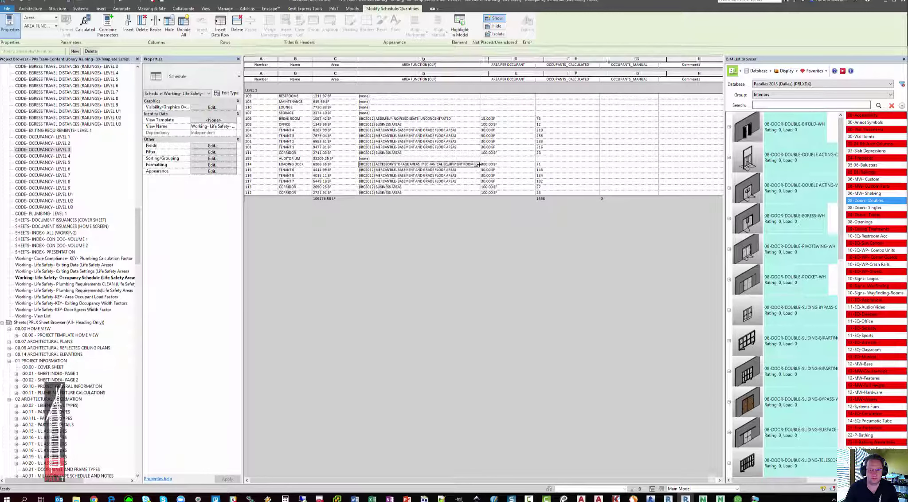
key("ctrl+c")
left_click(432, 113)
key("ctrl+v")
Copy the unconcentrated Assembly function from the break room into lounge row 110
left_click(429, 118)
left_click(421, 120)
key("ctrl+c")
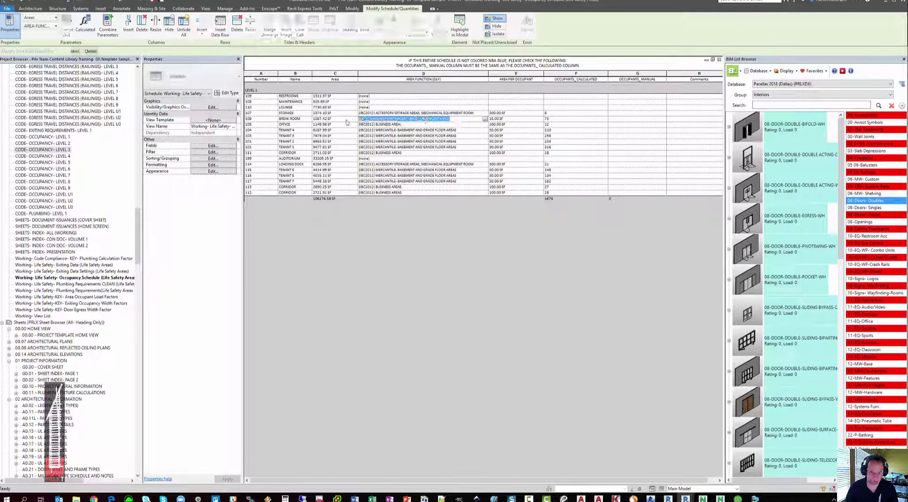
left_click(384, 107)
key("ctrl+v")
Copy Accessory Storage into maintenance row 108
left_click(476, 165)
key("ctrl+c")
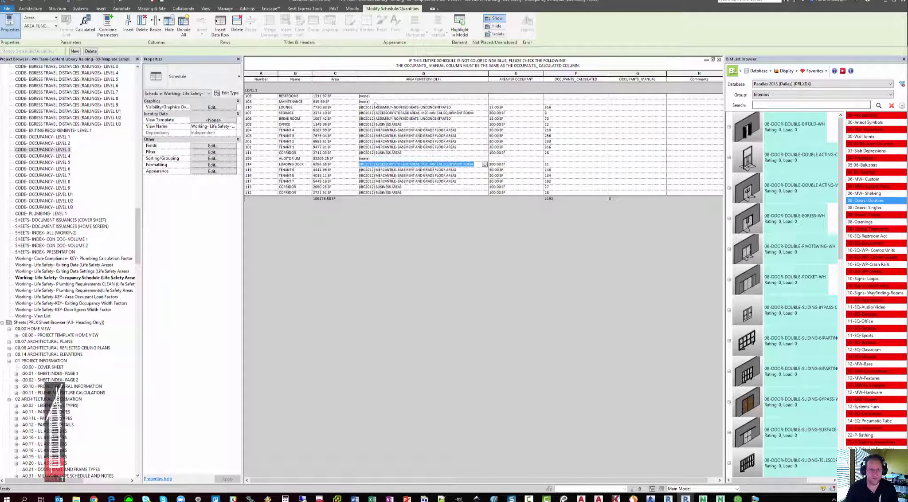
left_click(377, 102)
key("ctrl+v")
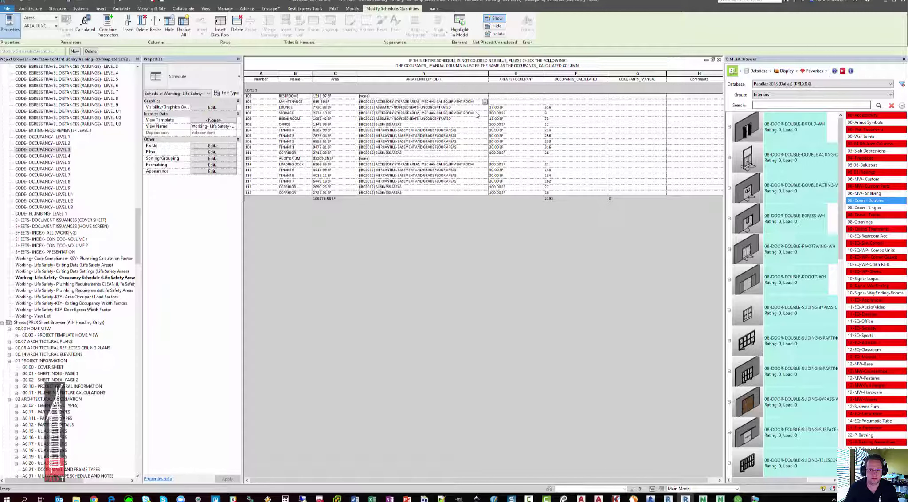
left_click_drag(476, 113, 341, 115)
Paste Accessory Storage into restrooms row 109
key("ctrl+c")
left_click(376, 96)
key("ctrl+v")
left_click(514, 241)
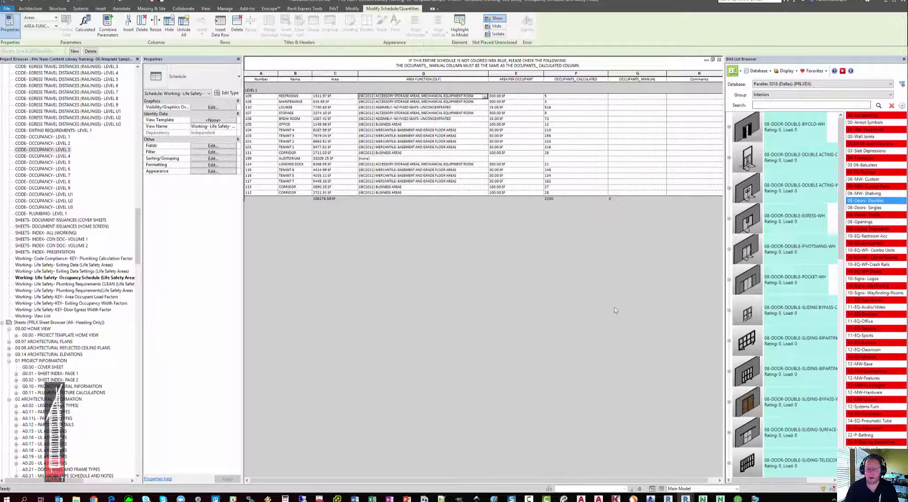
Set Auditorium row 199's area function to (IBC2012) Assembly - Fixed Seats
left_click_drag(258, 159, 701, 163)
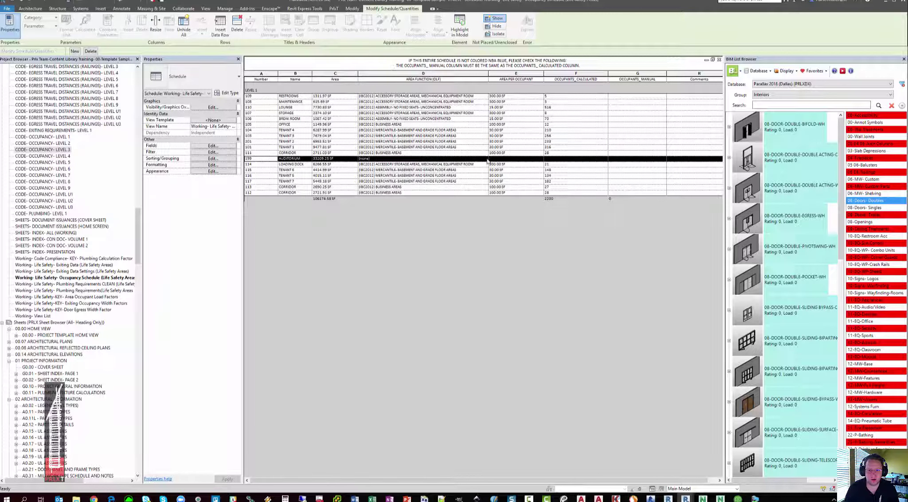
left_click(485, 159)
scroll(425, 181, "down", 5)
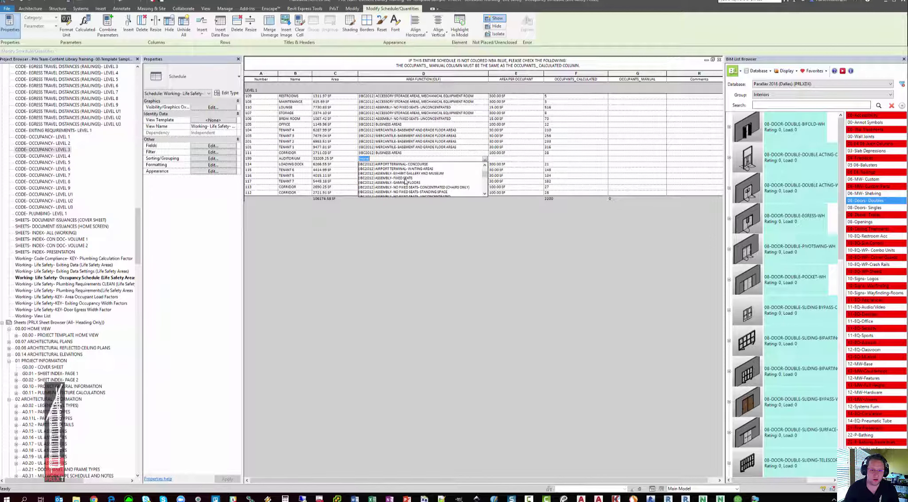
key("Escape")
key("Down")
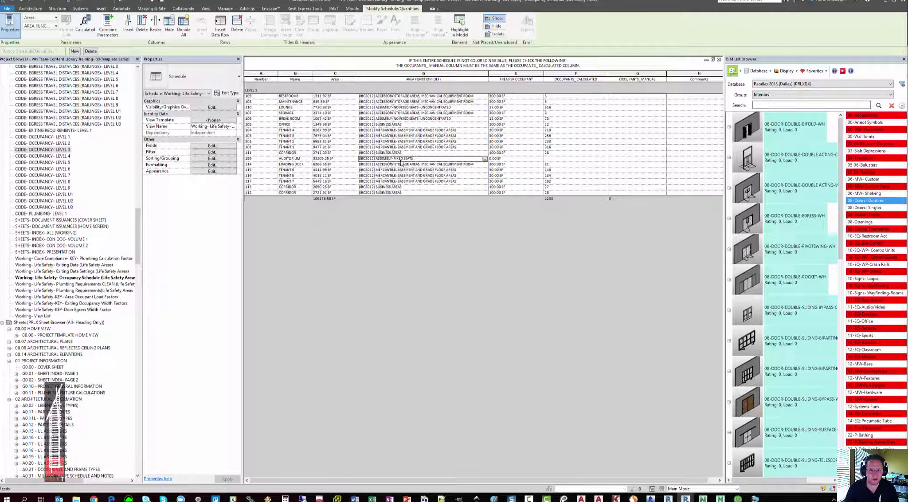
left_click(628, 159)
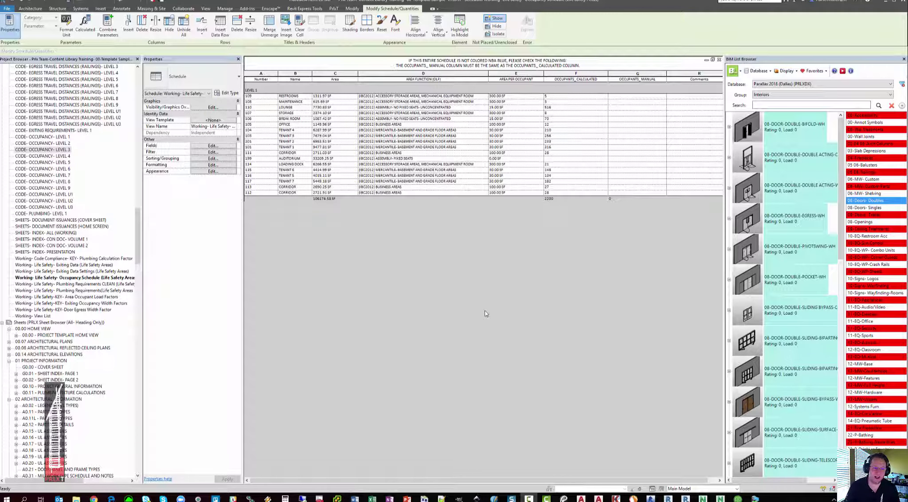
Open sheet AC2.10 Code Compliance Plan Level 1 from the Project Browser
left_click(137, 227)
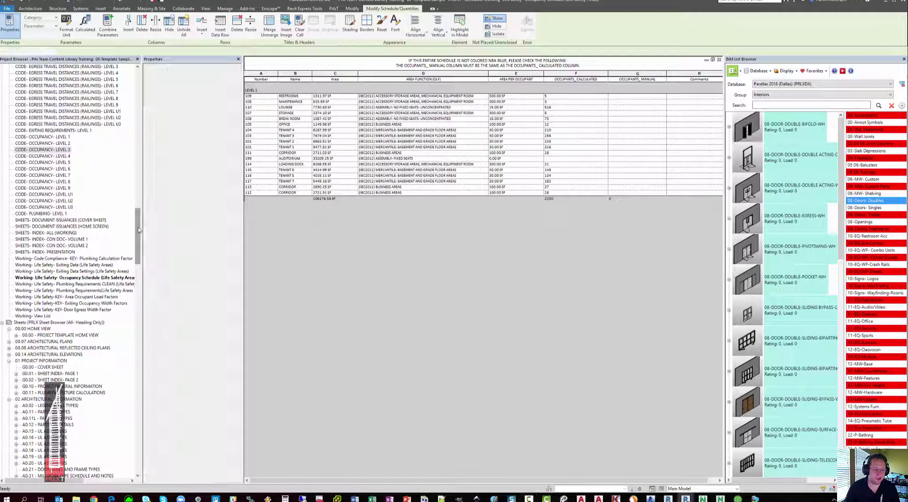
scroll(137, 227, "down", 4)
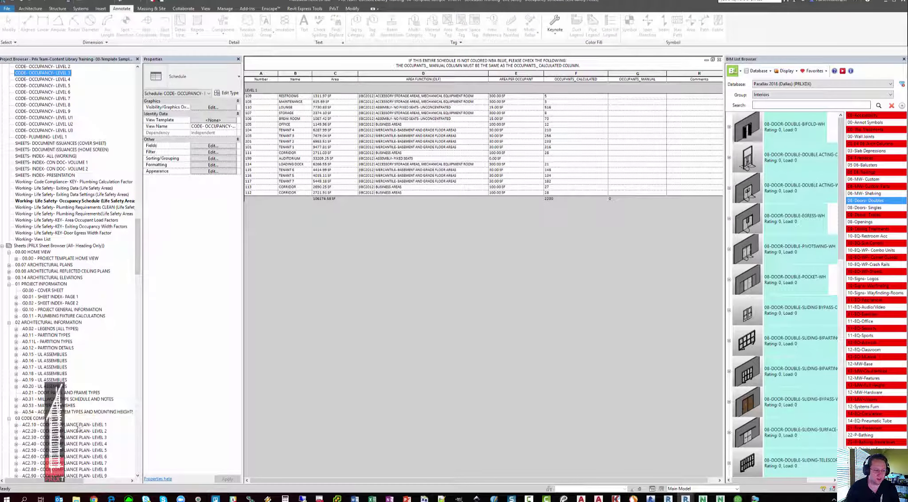
left_click(78, 426)
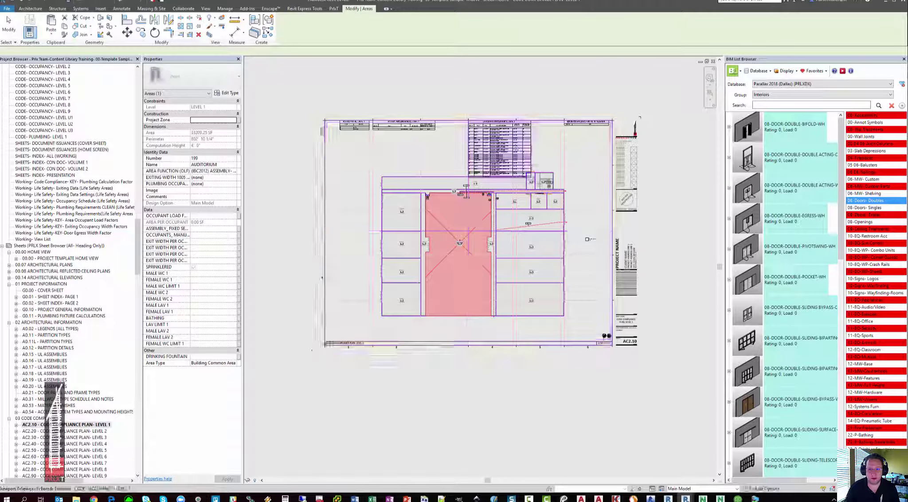
Widen the occupancy schedule's Area Function column on sheet AC2.10 so each row fits one line
scroll(509, 131, "up", 5)
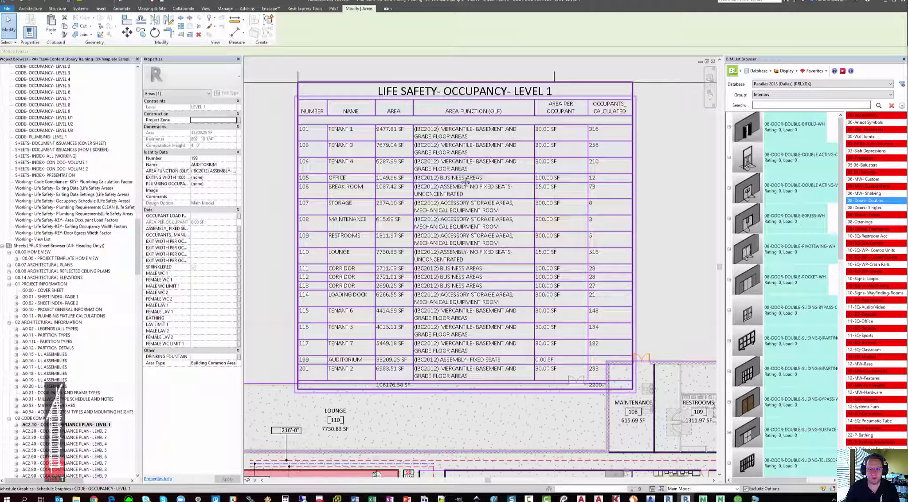
middle_click_drag(509, 131, 485, 172)
left_click(461, 102)
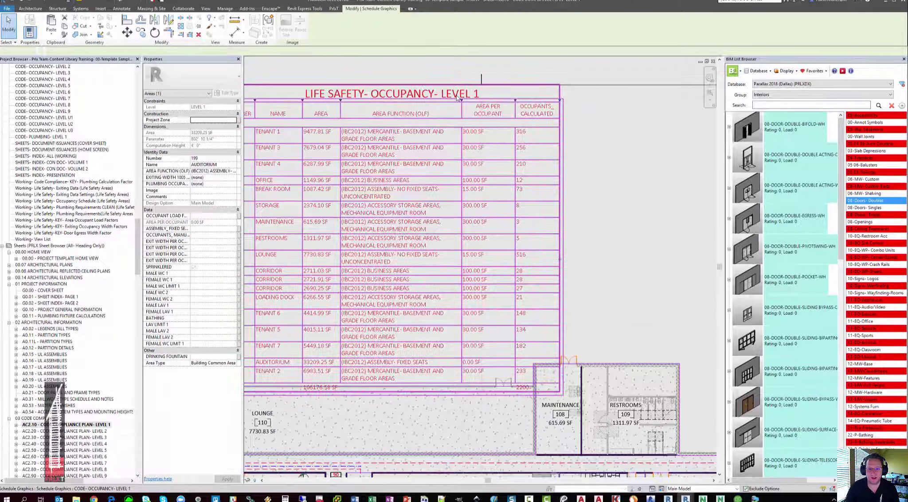
left_click_drag(461, 102, 551, 105)
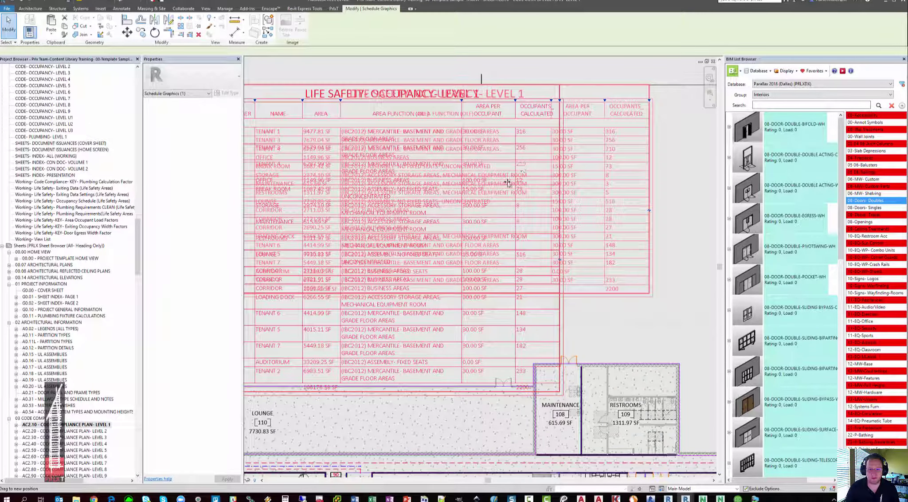
scroll(507, 182, "down", 4)
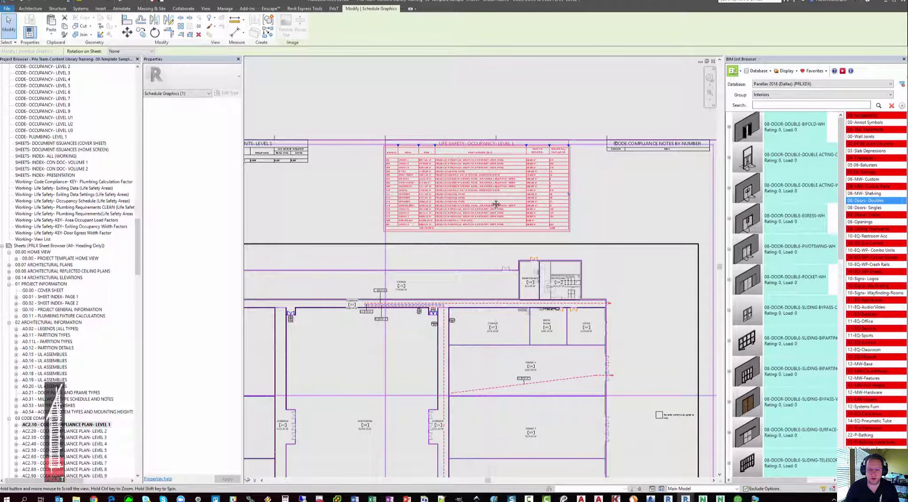
middle_click_drag(497, 203, 527, 78)
Select every area tag in the project and switch them to Name, Num, Area, Occupants (1 Inch)
double_click(502, 287)
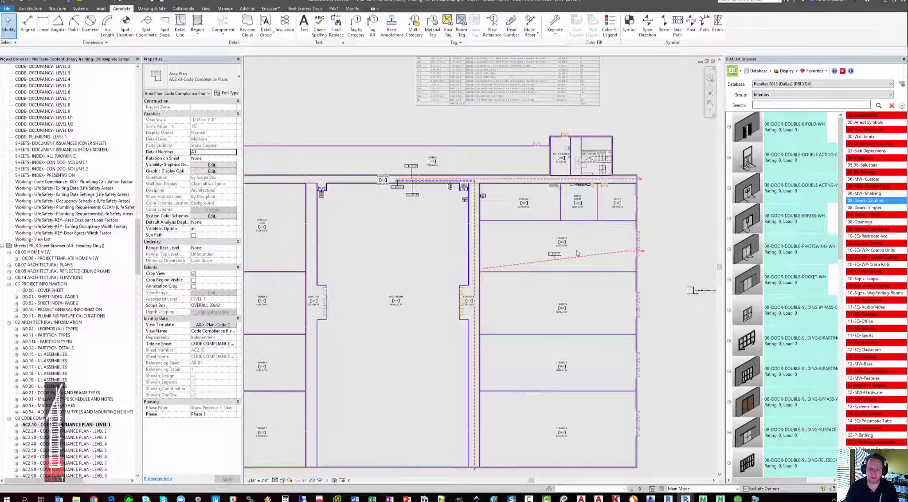
left_click(562, 242)
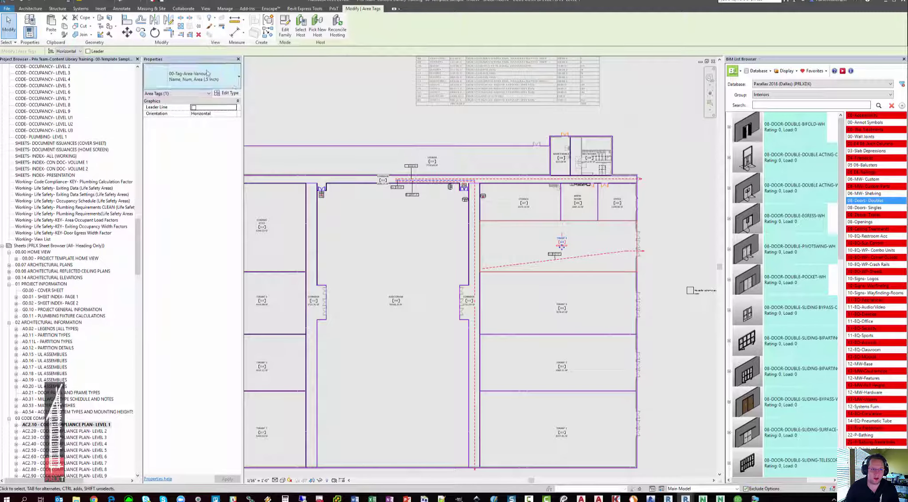
left_click_drag(562, 243, 561, 249)
right_click(561, 250)
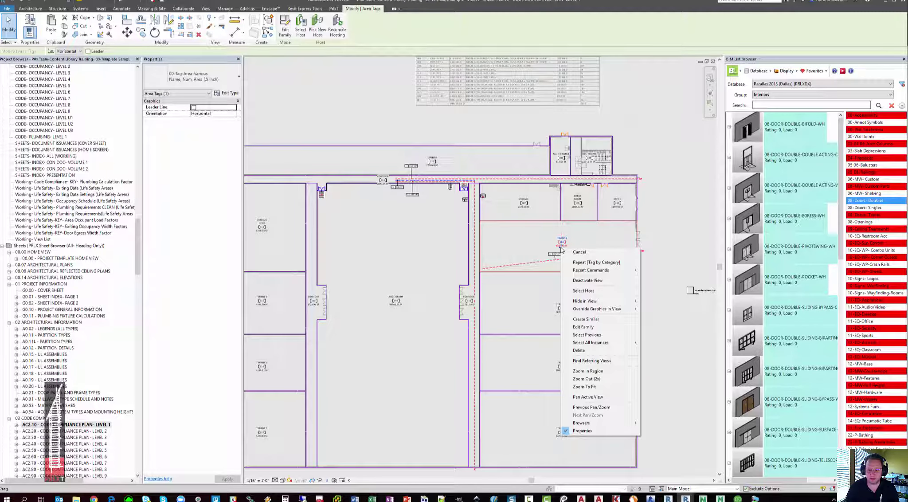
mouse_move(594, 343)
left_click(658, 347)
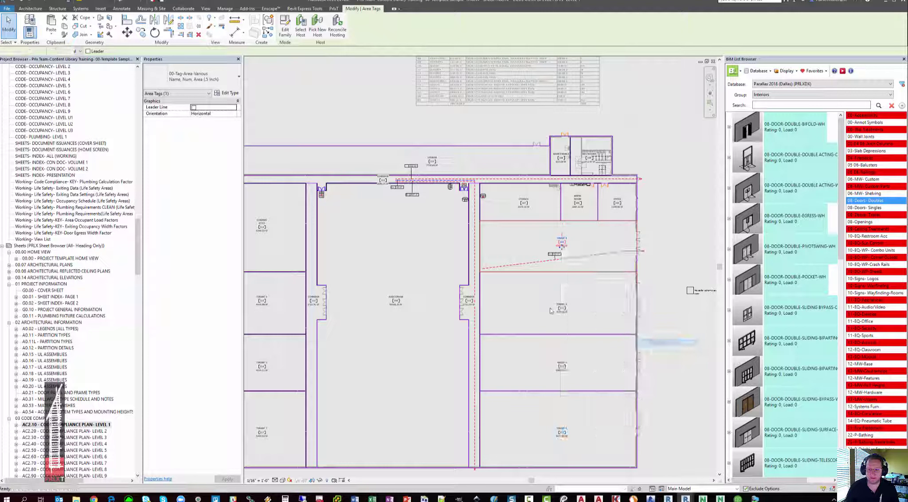
left_click(205, 81)
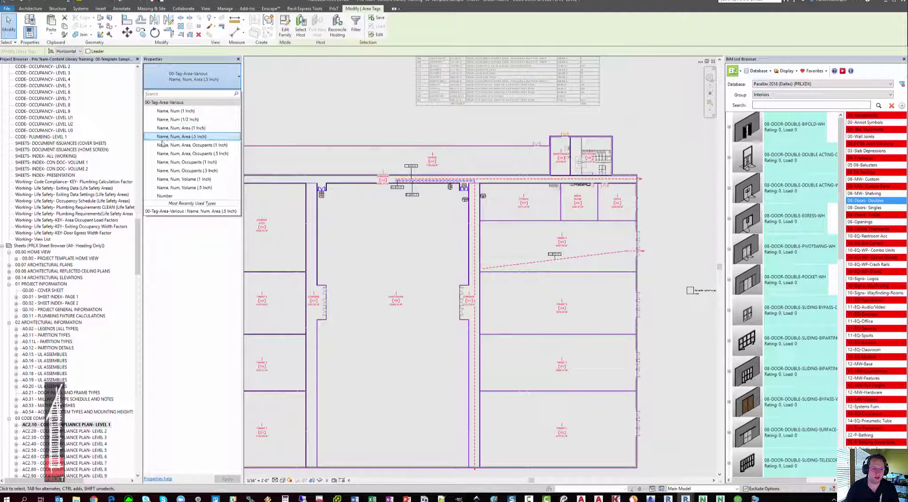
left_click(213, 147)
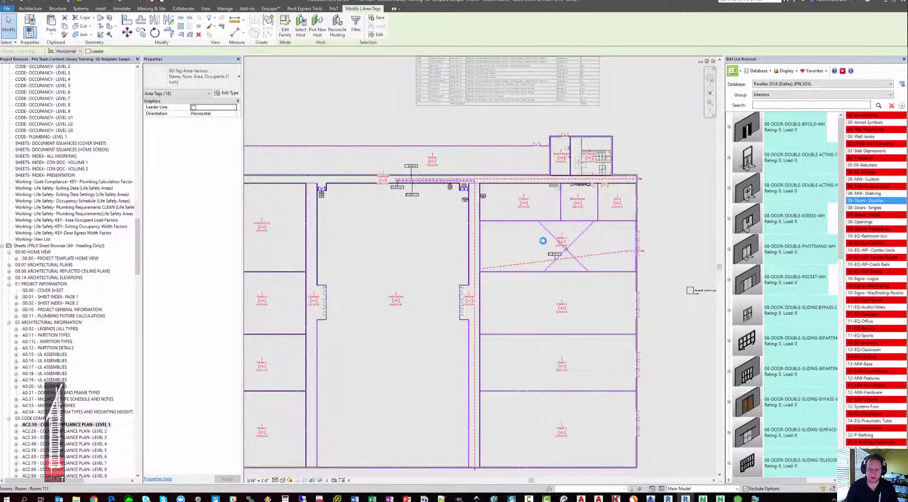
scroll(543, 241, "up", 3)
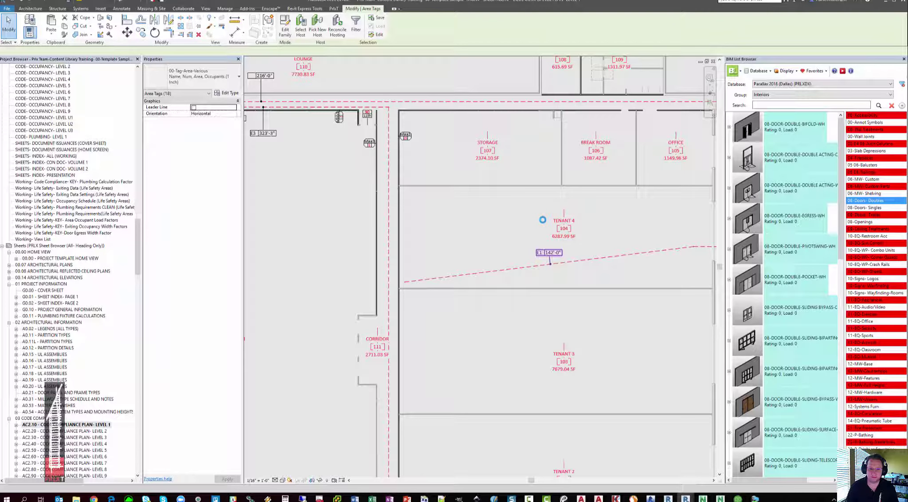
Enter manual occupants 5, 3, 516, 8 and 73 for rows 109, 108, 110, 107 and 106
key("ctrl+Tab")
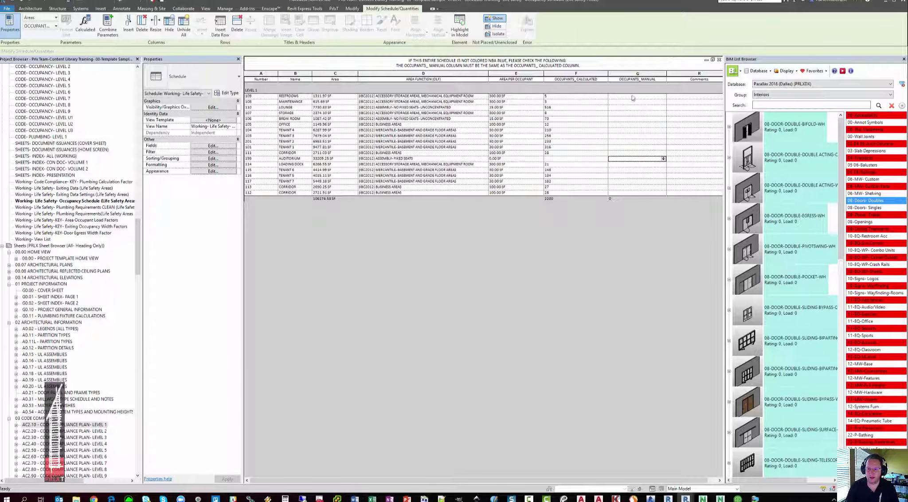
left_click_drag(574, 97, 577, 201)
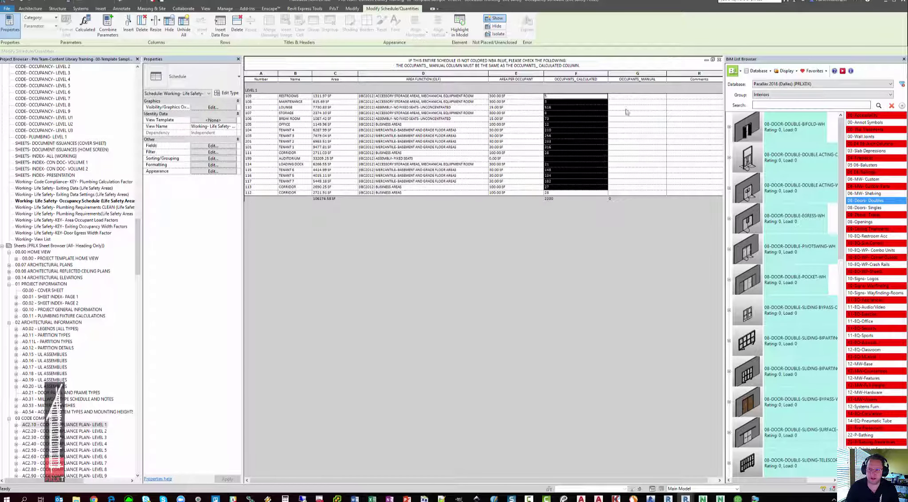
left_click_drag(631, 103, 634, 195)
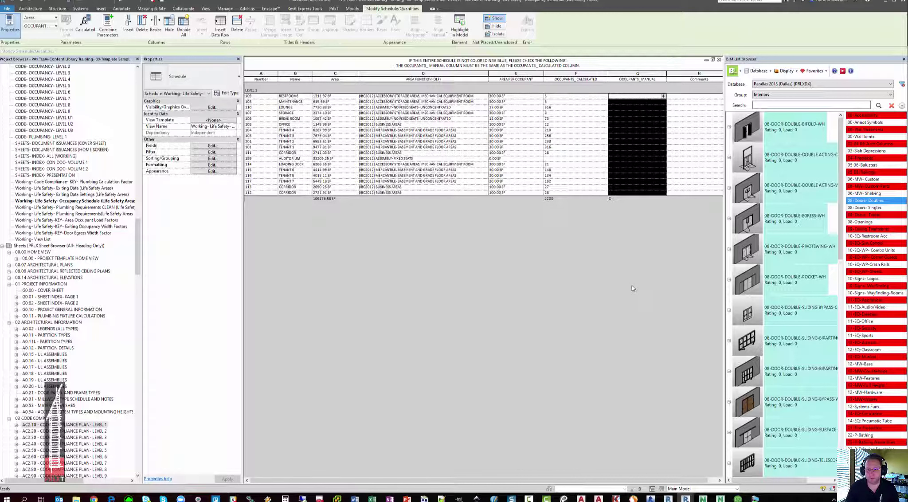
left_click(620, 96)
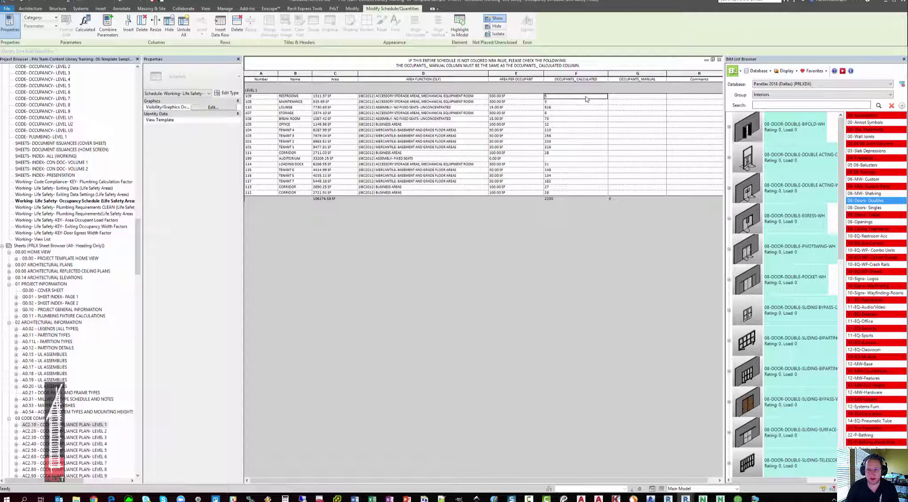
key("Return")
left_click(623, 103)
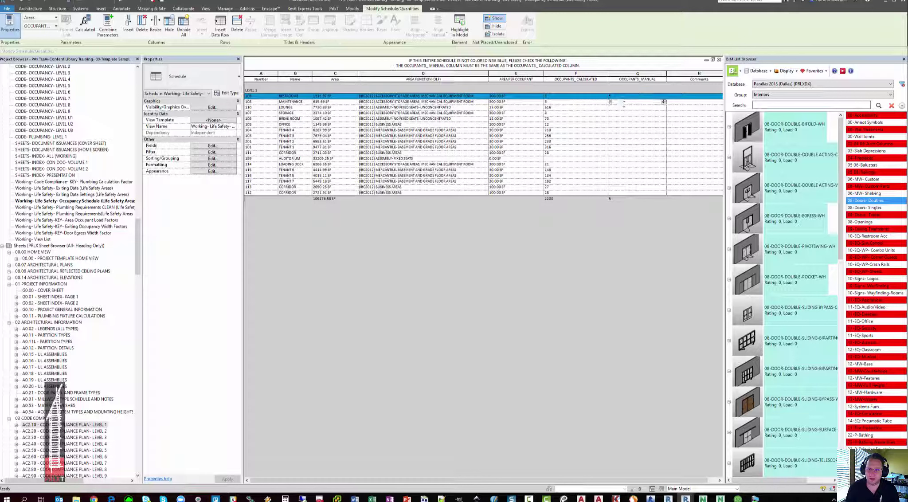
key("Return")
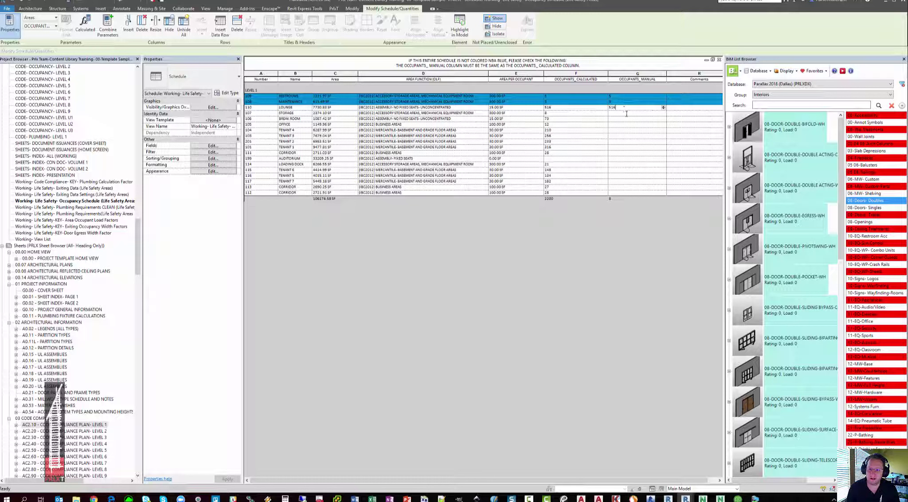
type("516")
key("Return")
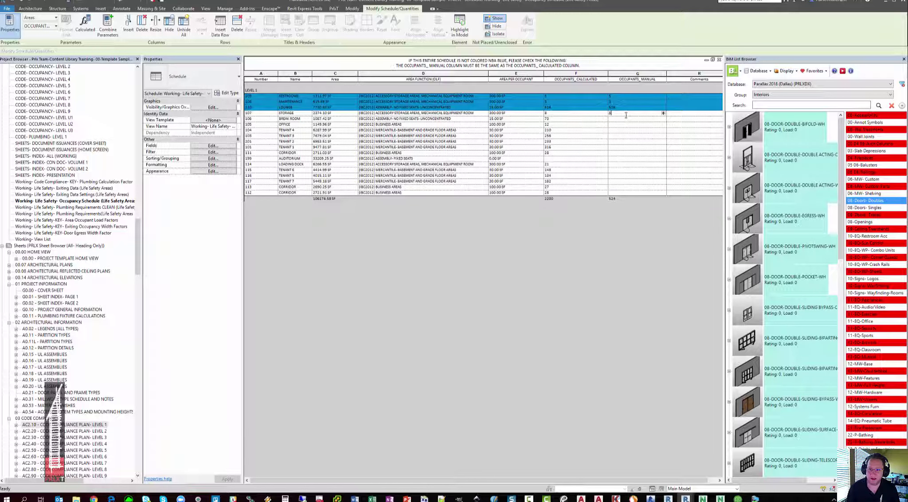
key("Return")
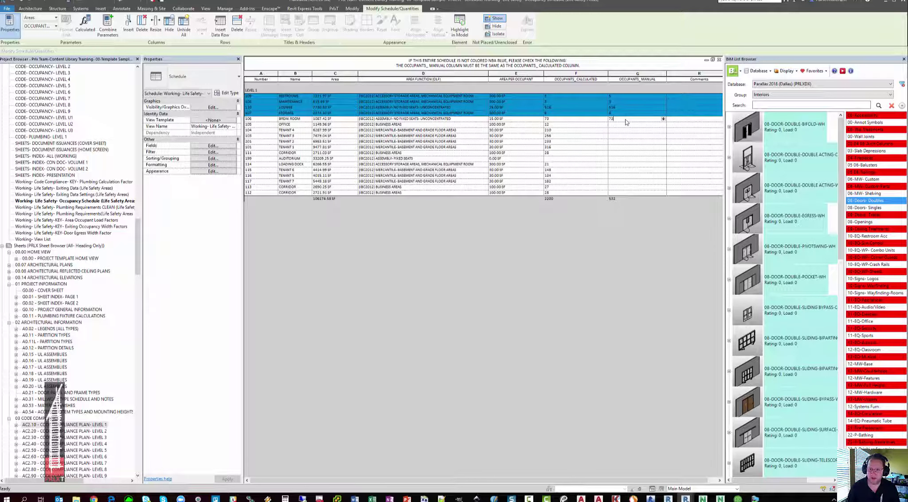
key("Return")
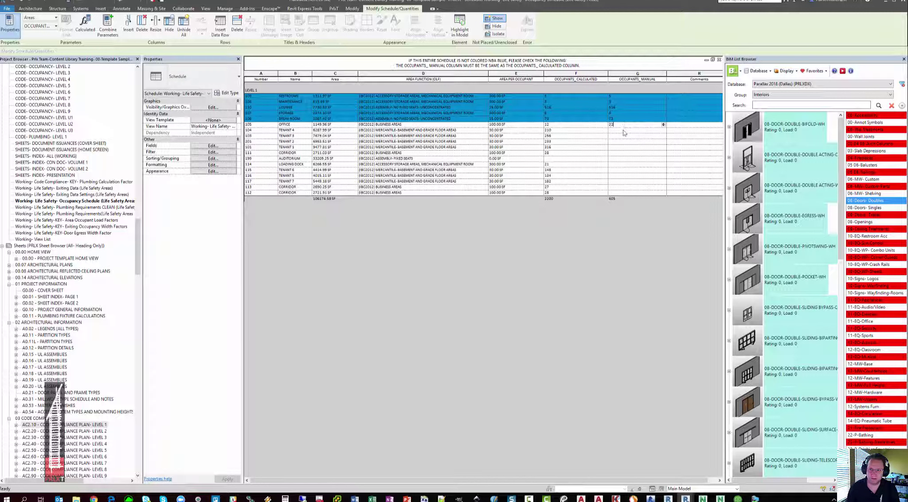
Enter manual occupants 210, 256, 233, 316, 28, 21, 148, 134, 182, 27 and 28 for the remaining rows
left_click(623, 129)
type("210")
left_click(622, 136)
type("256")
left_click(617, 141)
type("233")
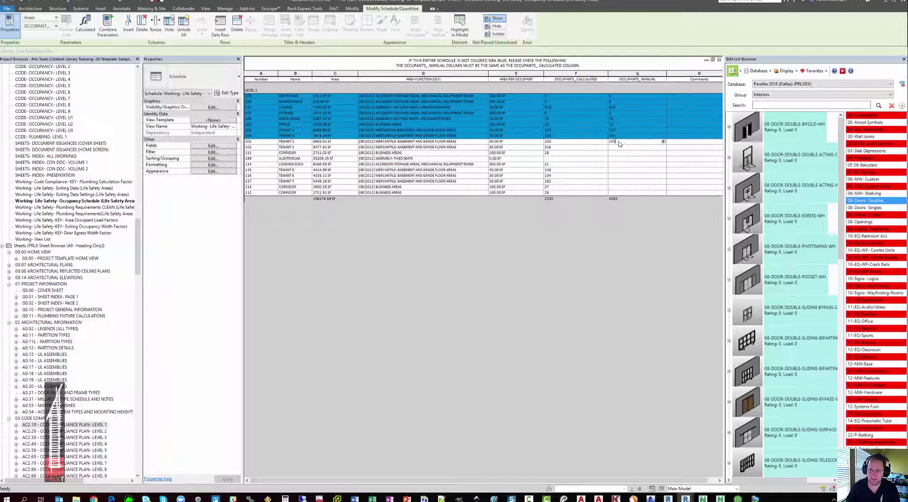
left_click(616, 146)
type("316")
left_click(616, 154)
type("28")
left_click(618, 165)
type("21")
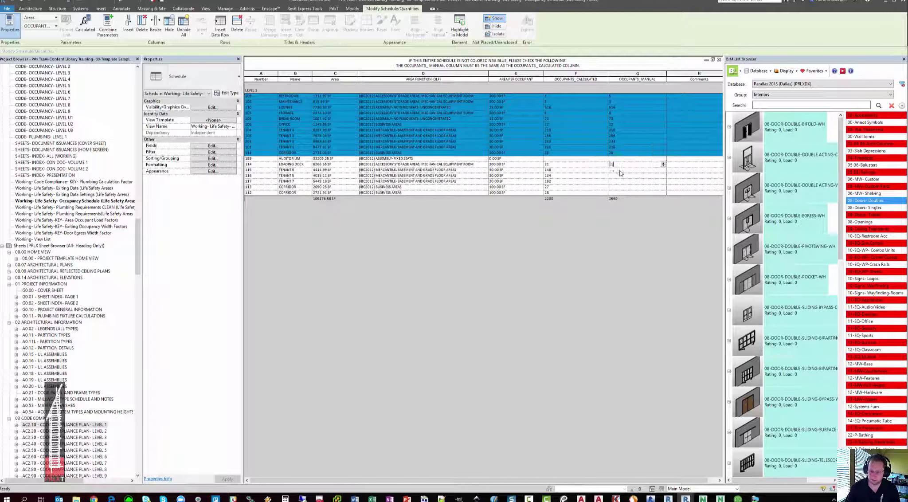
left_click(620, 170)
type("148")
left_click(618, 176)
type("134")
key("Return")
type("182")
key("Return")
type("27")
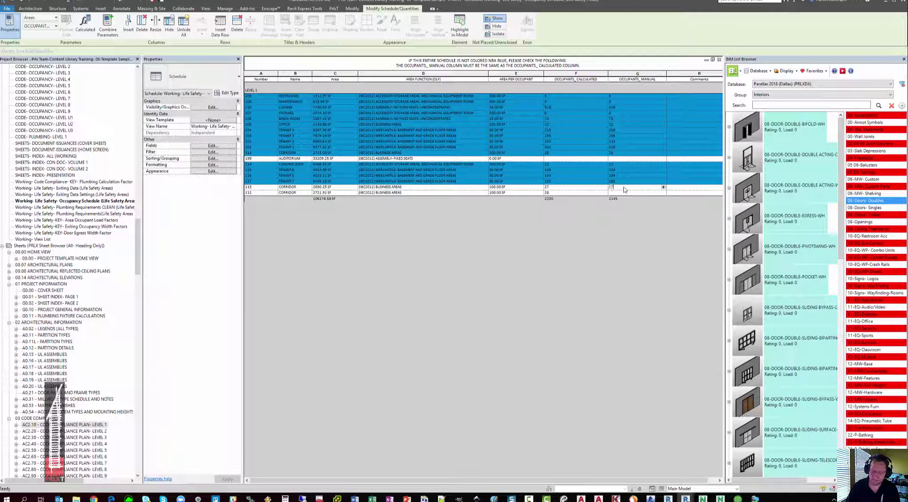
key("Return")
type("28")
left_click(601, 233)
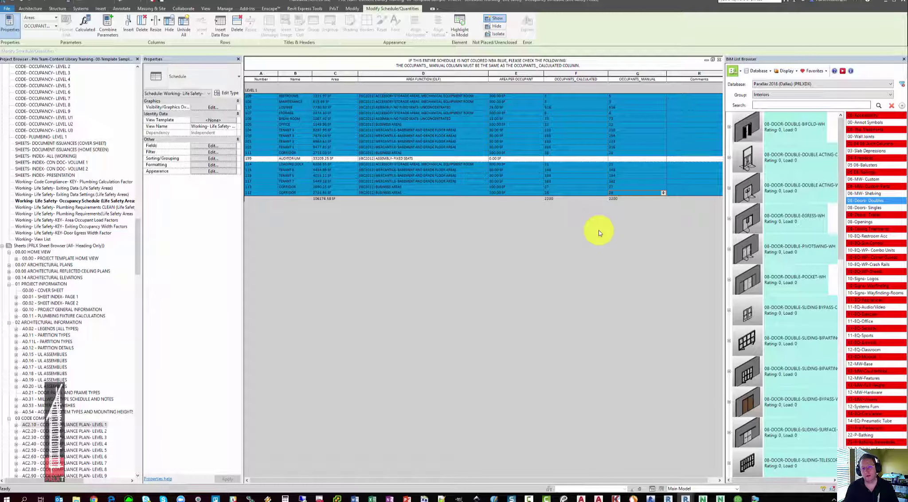
left_click_drag(567, 96, 570, 238)
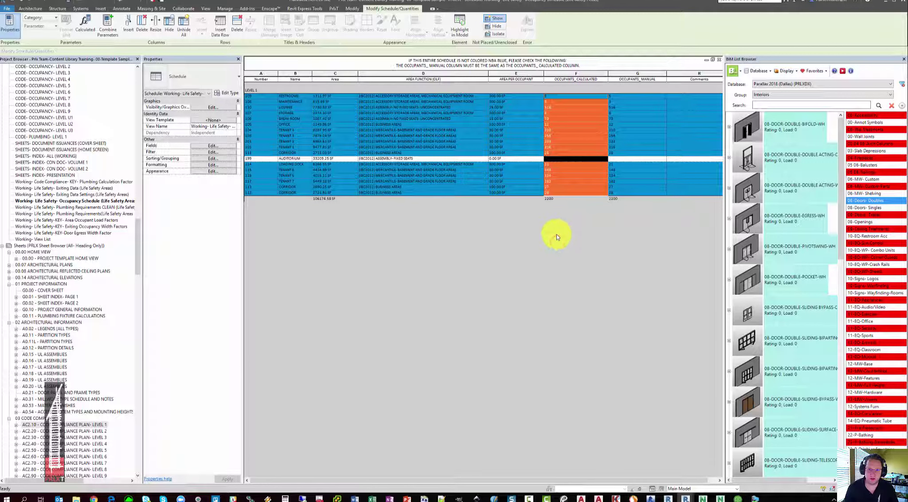
key("ctrl+Tab")
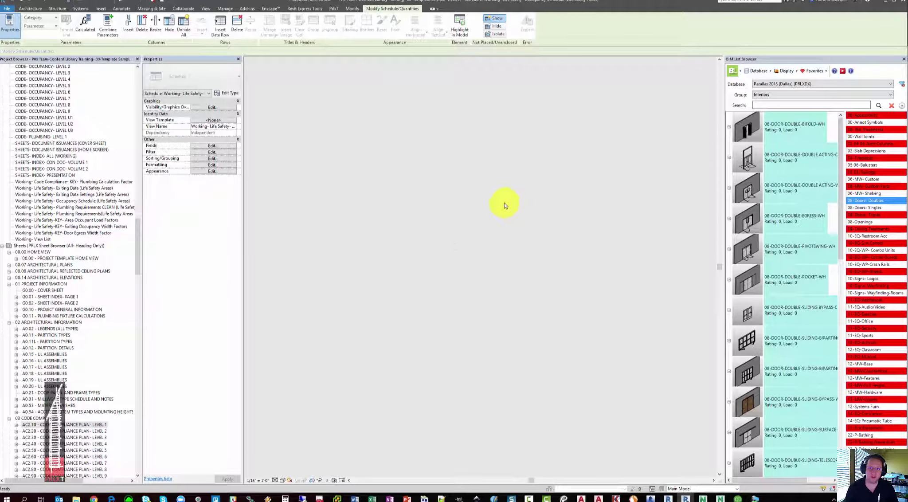
Move the wall between TENANT 5 and TENANT 6 upward with Move (MV)
scroll(347, 306, "up", 5)
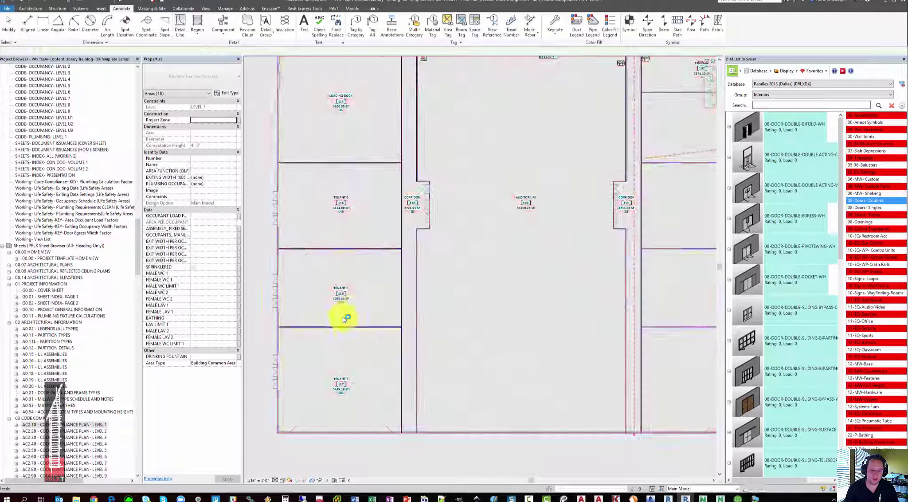
left_click(344, 327)
left_click(355, 338)
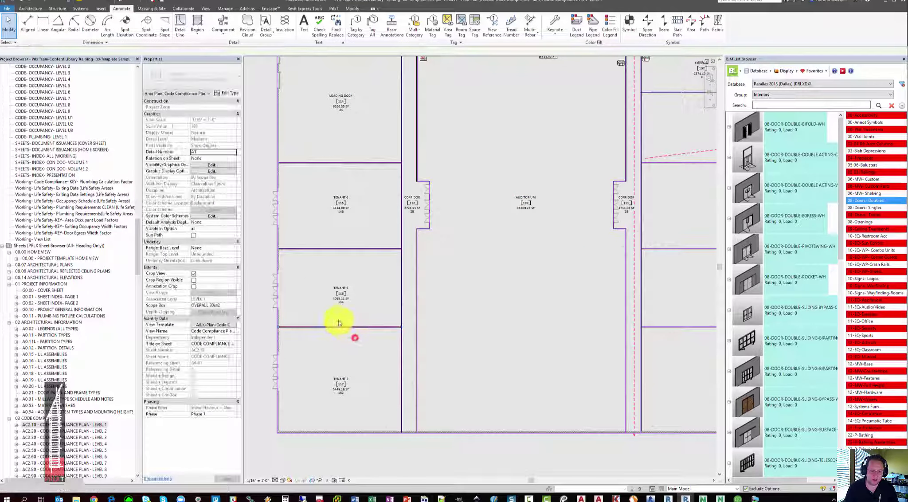
scroll(336, 328, "up", 10)
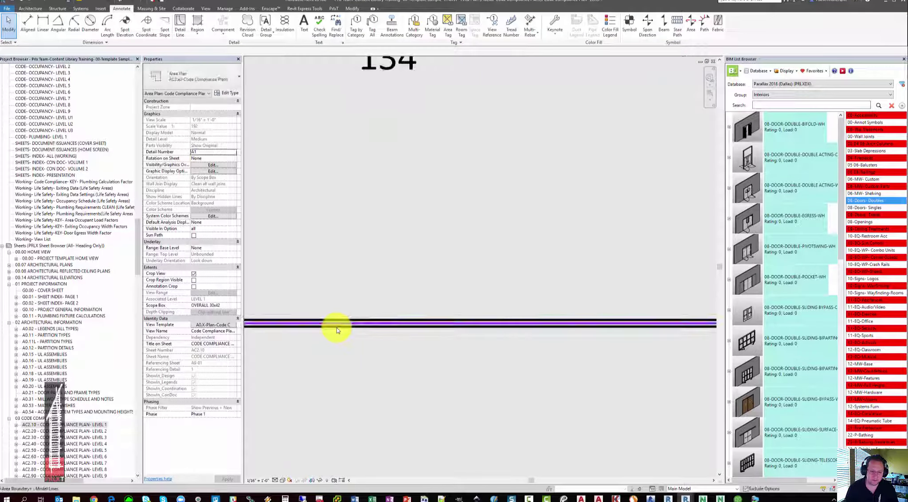
left_click(336, 328)
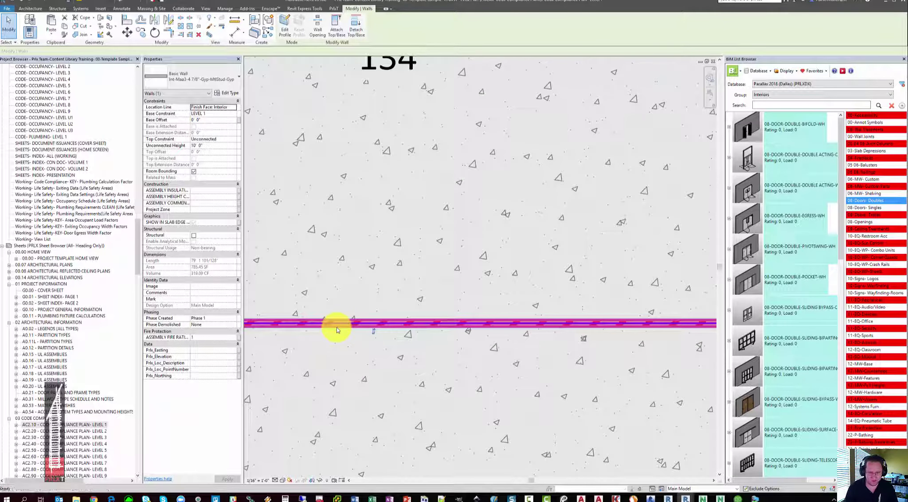
key("m")
key("v")
left_click(336, 326)
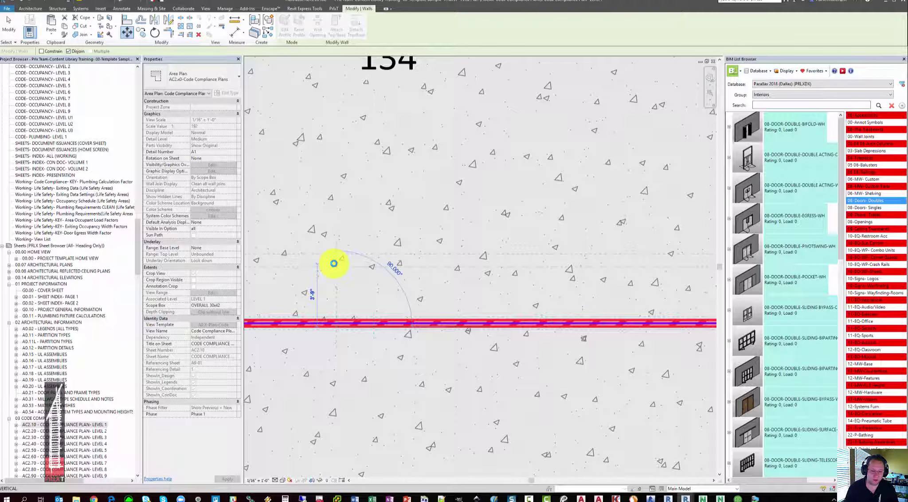
left_click(333, 263)
scroll(334, 263, "down", 3)
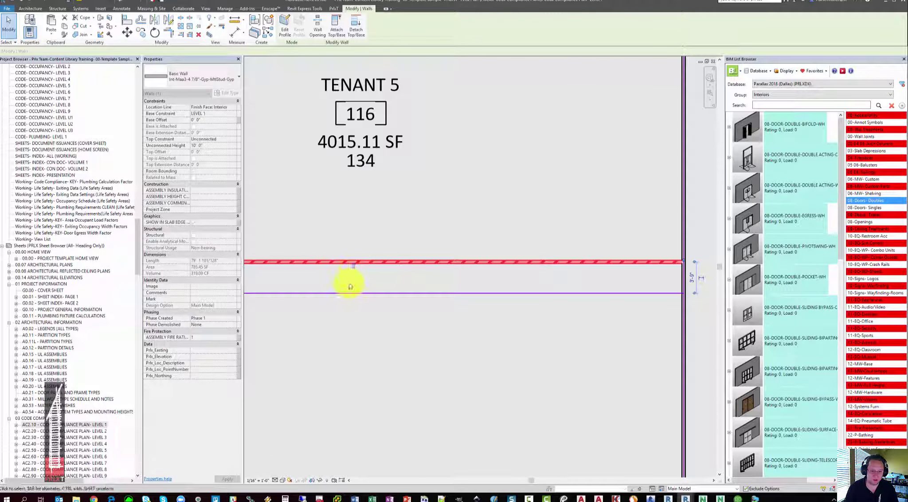
left_click(380, 295)
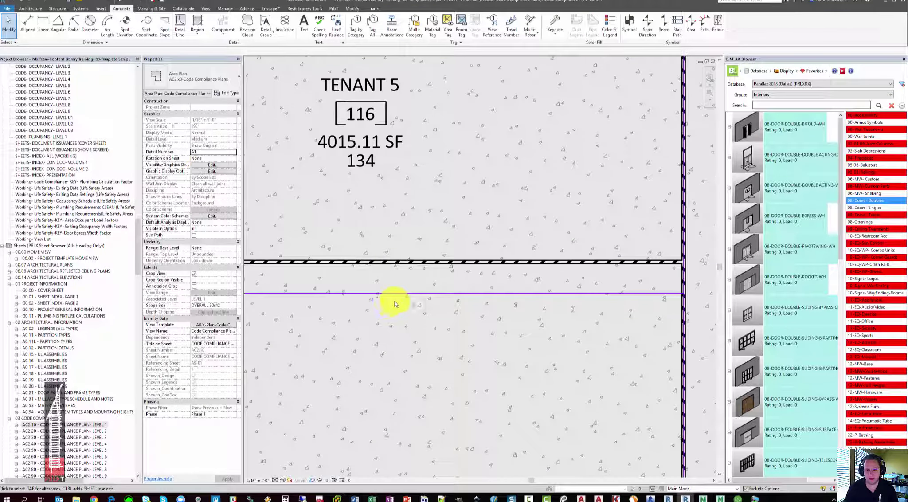
Align the tenant area boundary onto the moved wall's centerline
key("Escape")
key("a")
key("l")
left_click(382, 262)
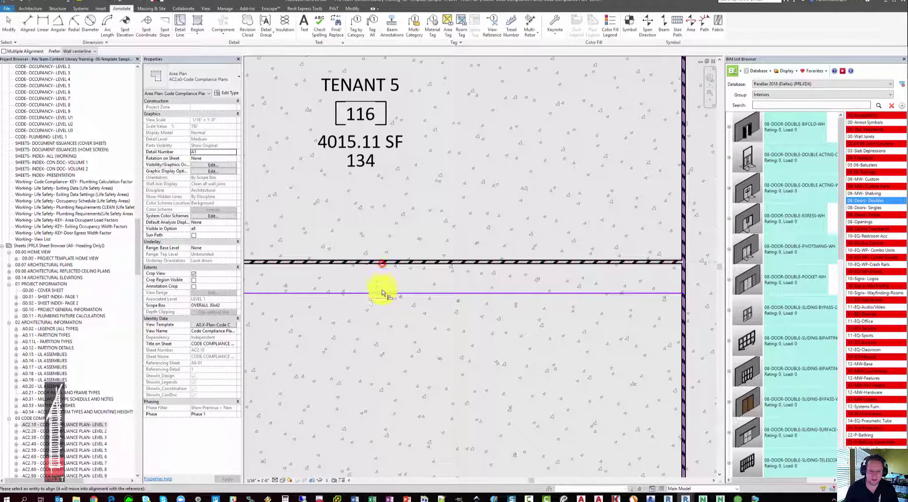
left_click(383, 294)
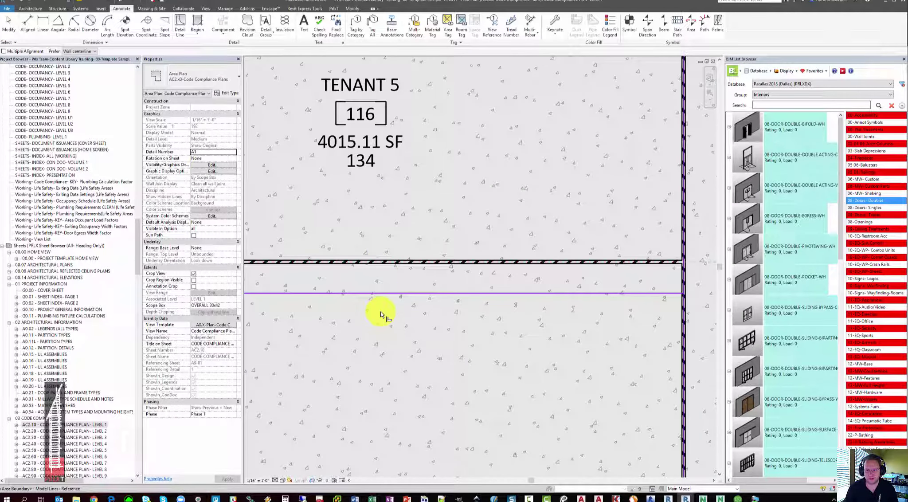
left_click(380, 314)
scroll(379, 313, "down", 3)
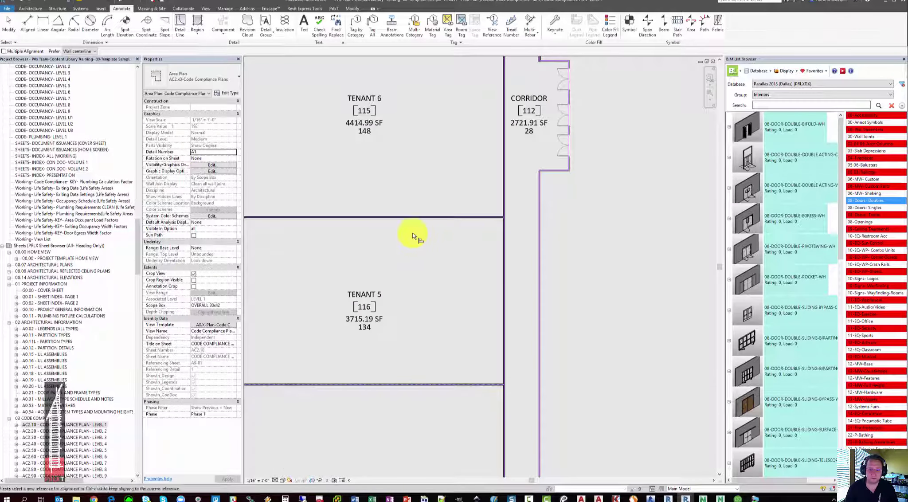
scroll(416, 230, "up", 4)
key("Escape")
Move the area boundary and wall together, leaving Tenant 5 at 4275.00 SF and Tenant 6 at 3855.35 SF
left_click(438, 202)
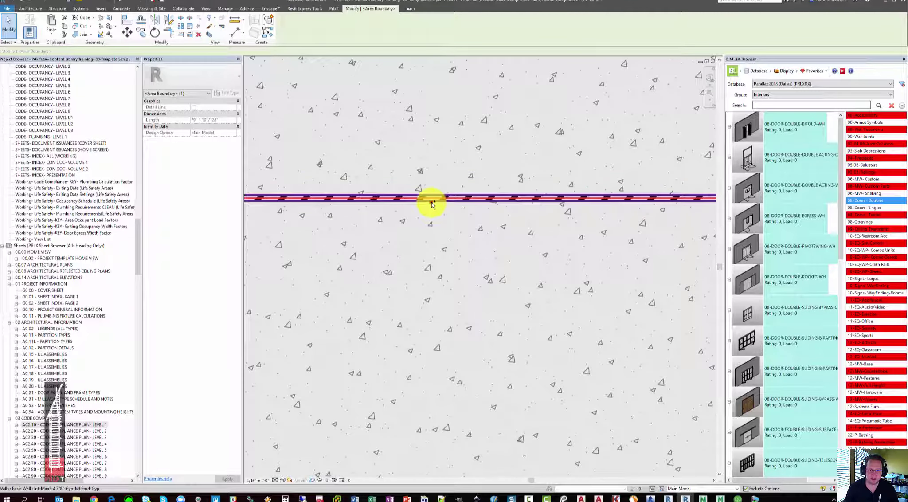
left_click(431, 202, "ctrl")
scroll(426, 219, "down", 4)
key("m")
key("v")
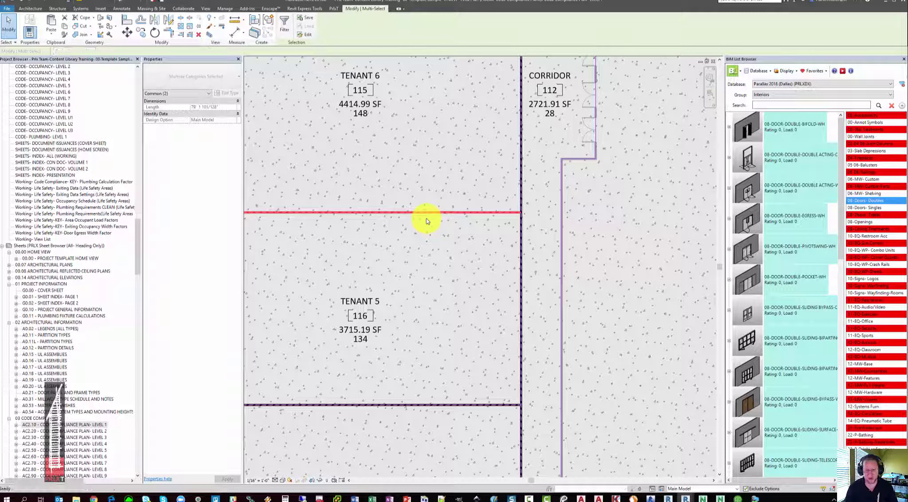
left_click(426, 219)
key("m")
key("v")
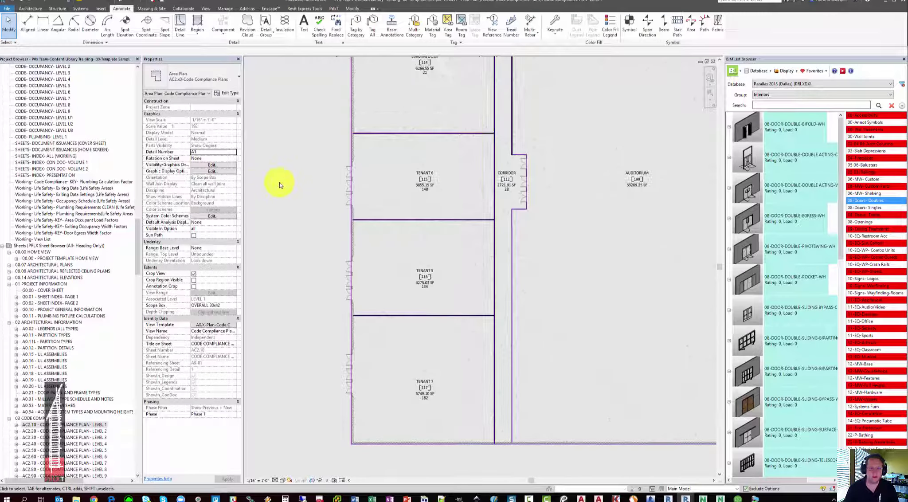
mouse_move(140, 231)
left_mouse_down()
mouse_move(140, 271)
mouse_move(142, 197)
mouse_move(146, 205)
left_mouse_up()
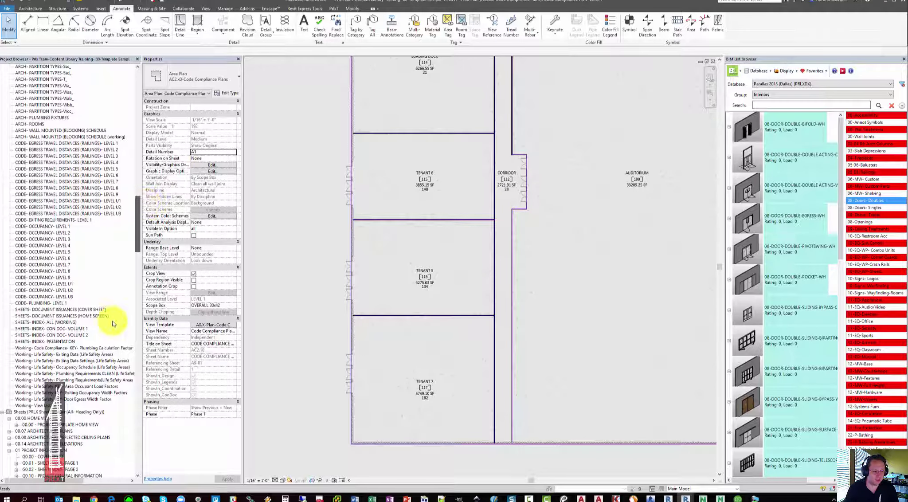
In the Occupancy Schedule, enter manual occupants 129, 143 and 192 for Tenants 6, 5 and 7
double_click(88, 355)
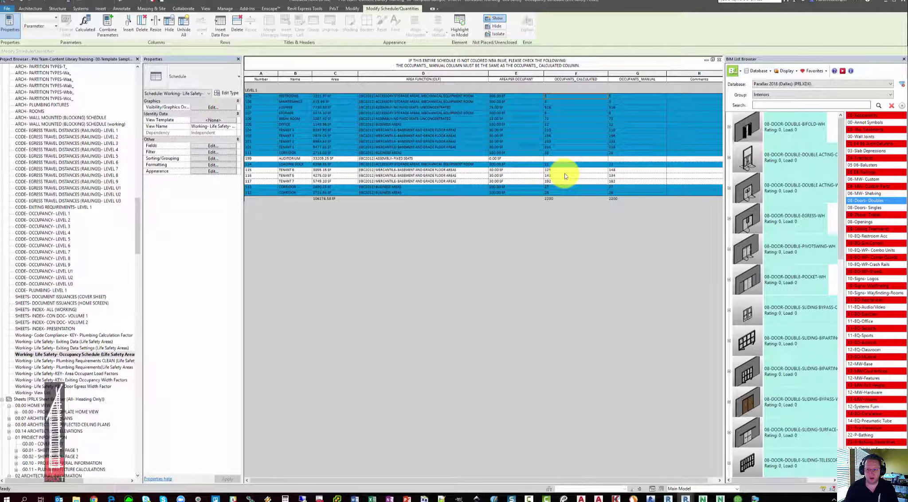
left_click(557, 173)
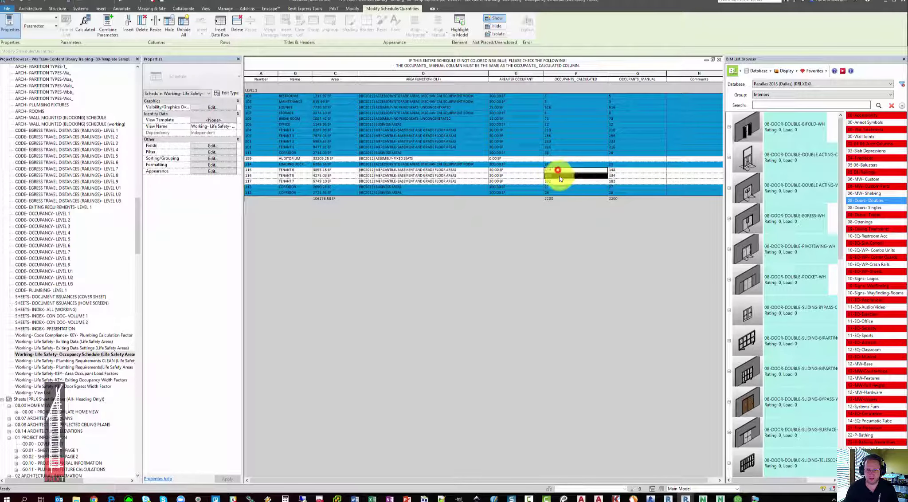
left_click(625, 170)
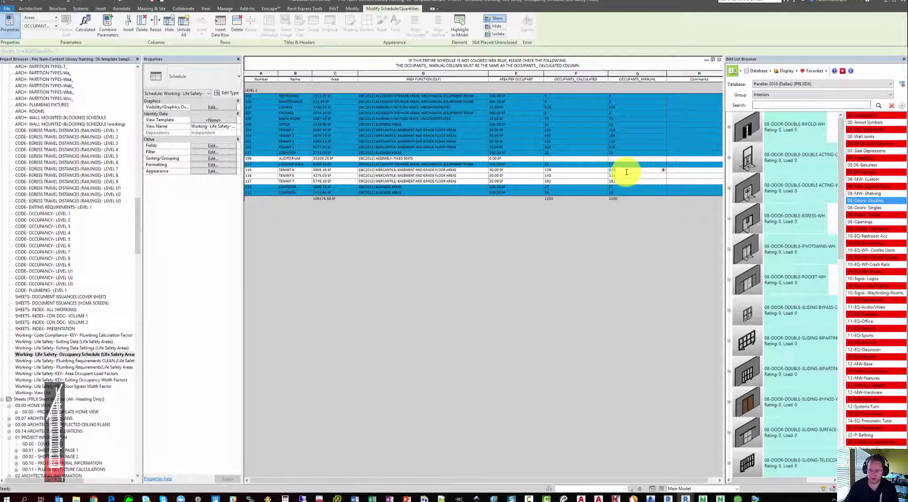
type("129")
left_click(628, 176)
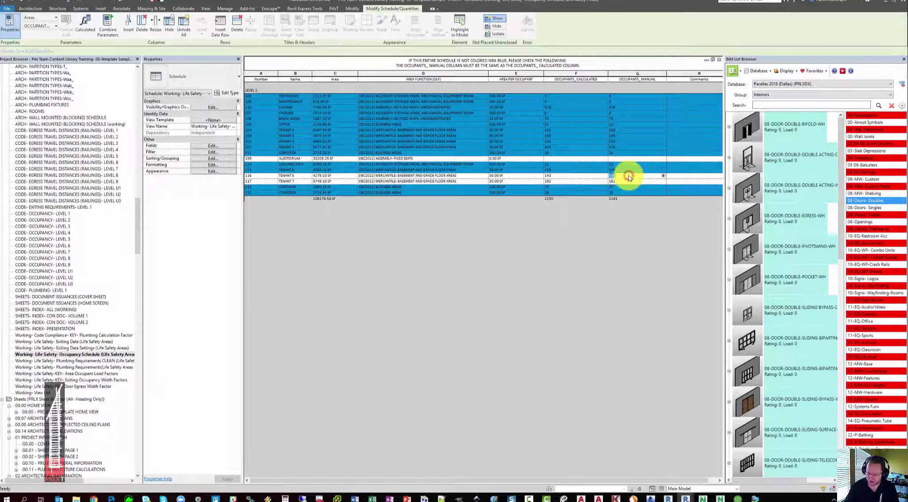
type("143")
left_click(626, 182)
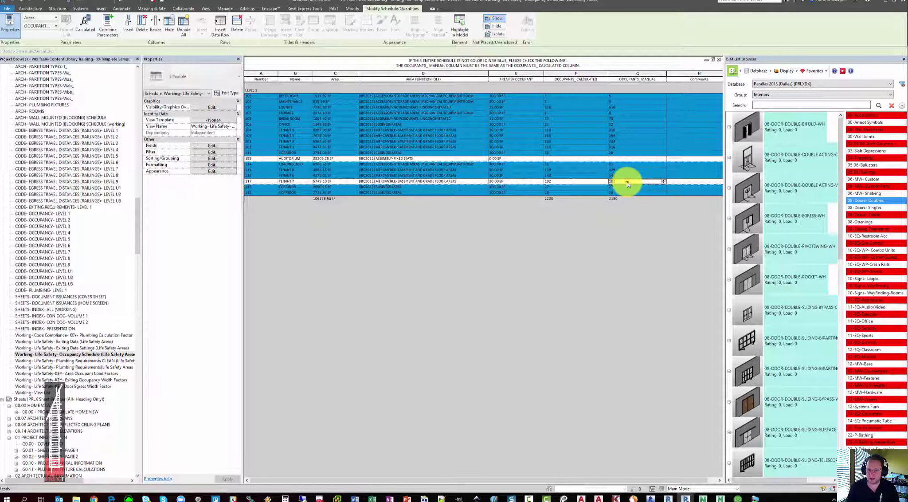
type("192")
key("Return")
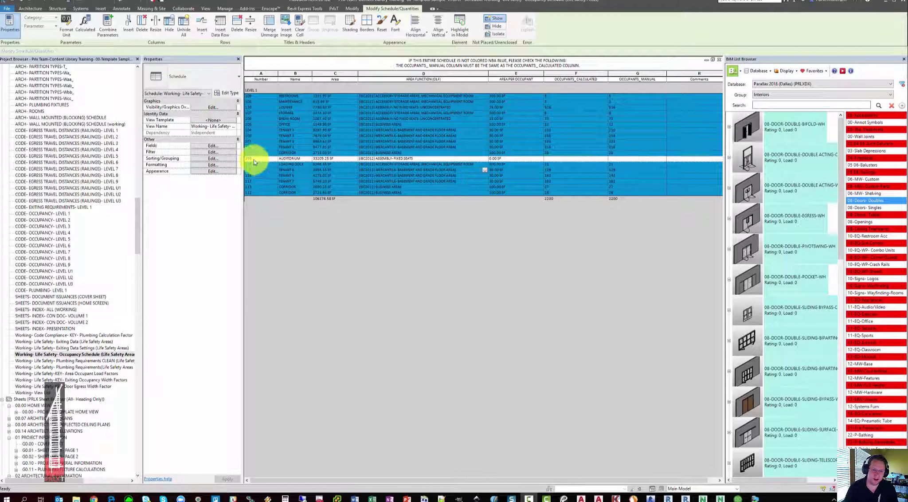
Highlight the Auditorium area in the Level 1 plan and enter 250 as its ASSEMBLY_FIXED SEATS
left_click_drag(255, 160, 460, 158)
key("ctrl+Tab")
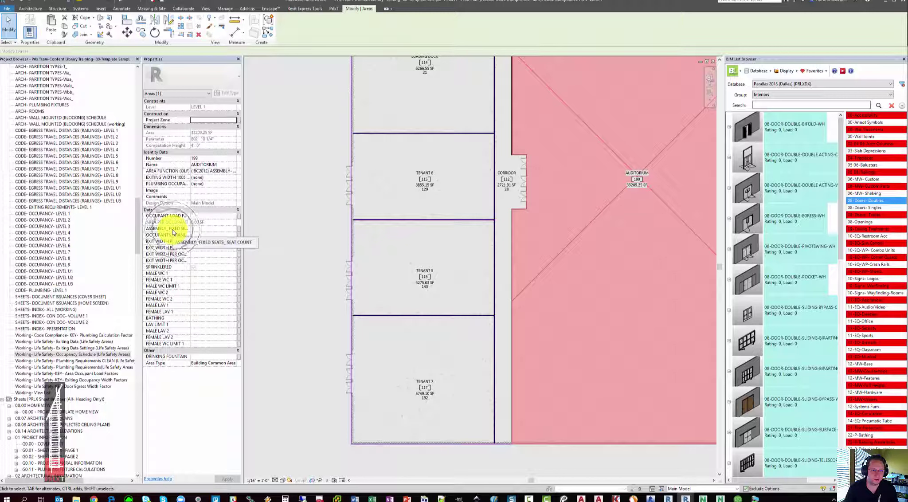
left_click(204, 229)
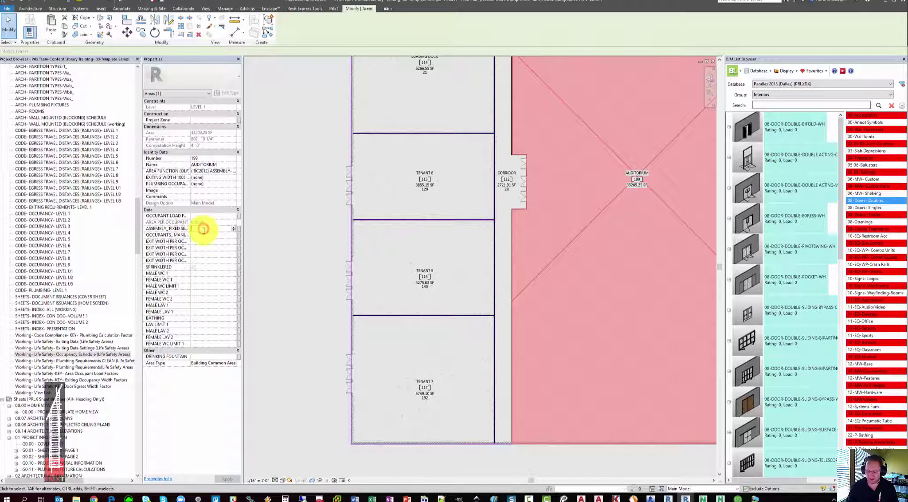
key("Return")
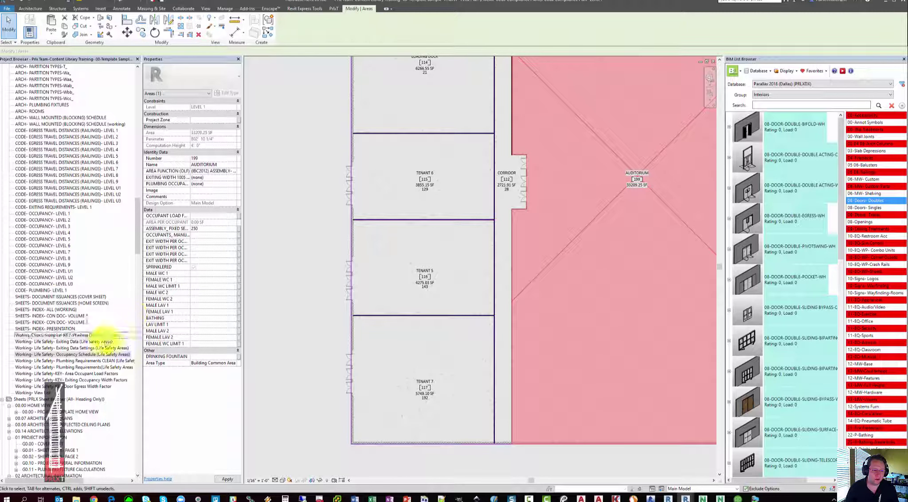
Back in the Occupancy Schedule, enter 250 in the Auditorium's OCCUPANTS_MANUAL cell, totalling 2450
double_click(94, 355)
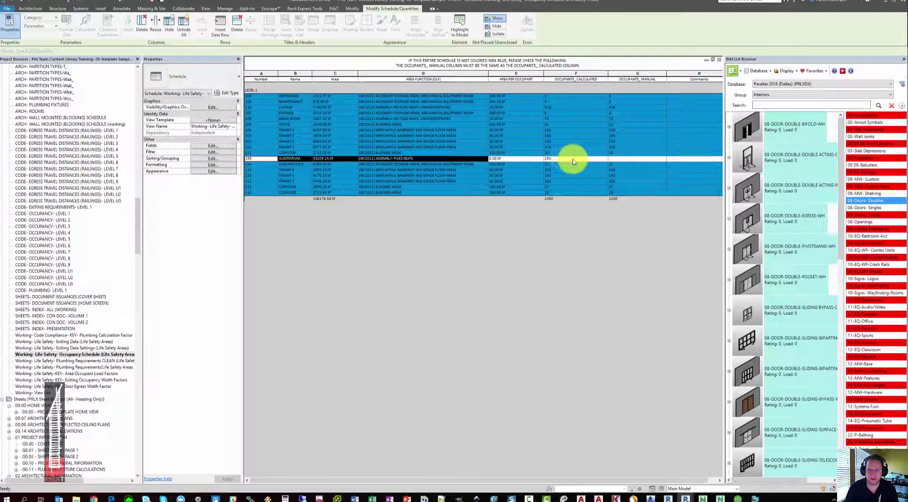
left_click_drag(573, 159, 340, 157)
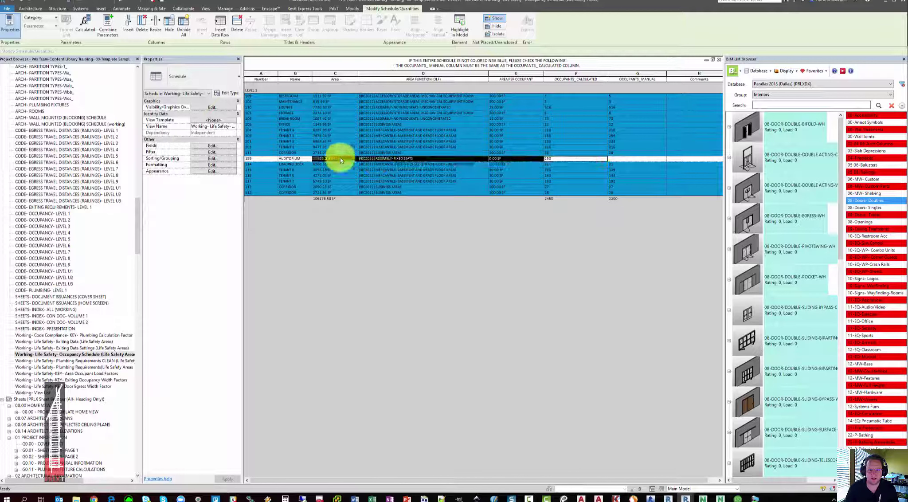
left_click(279, 159)
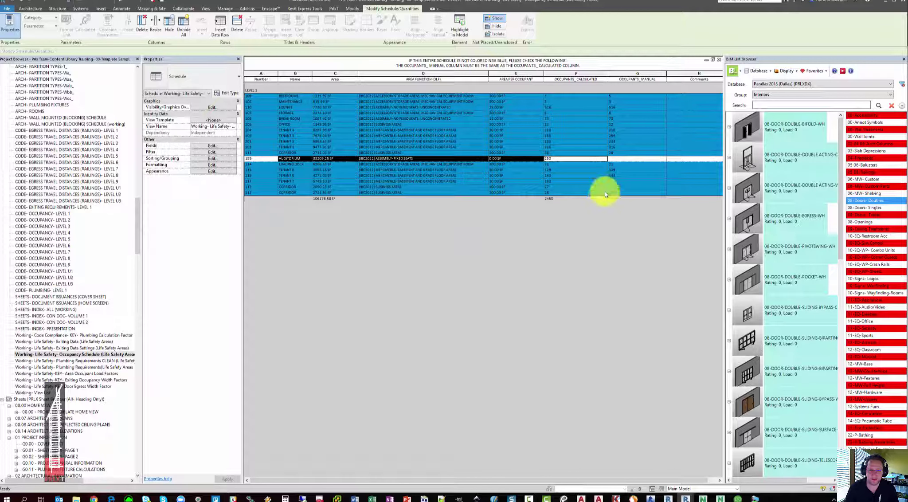
left_click(620, 158)
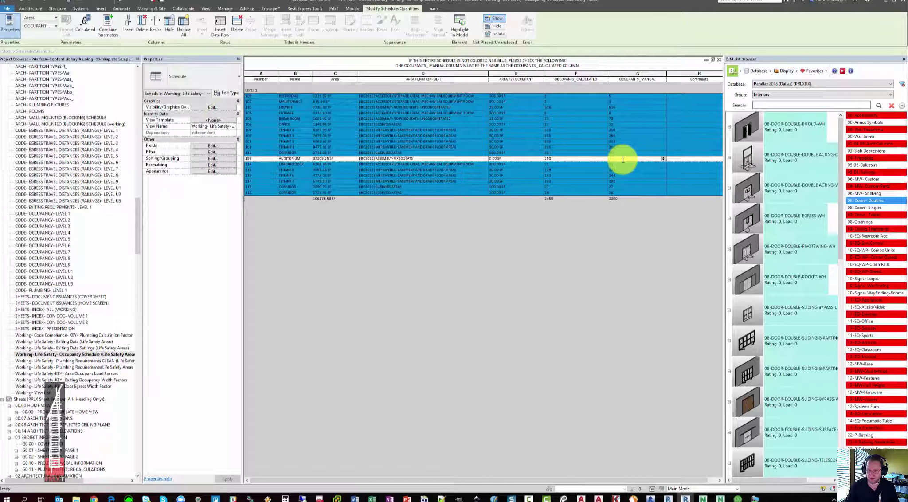
key("Return")
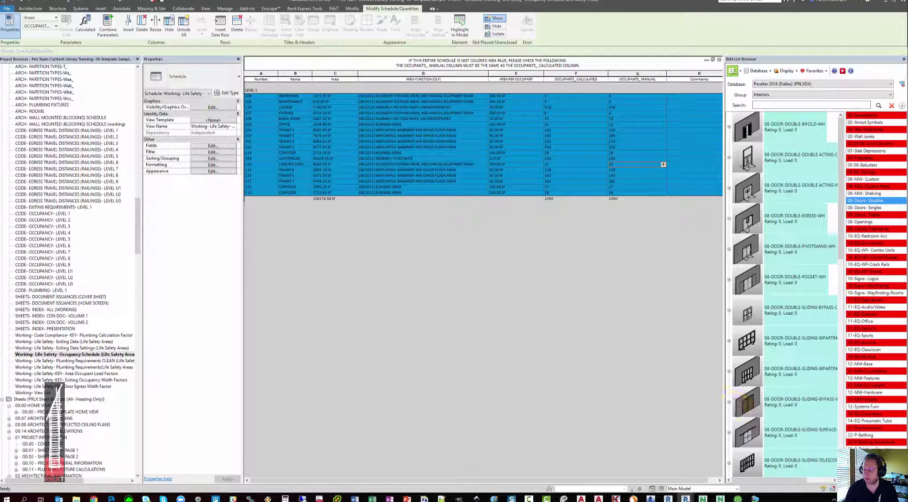
left_click(63, 355)
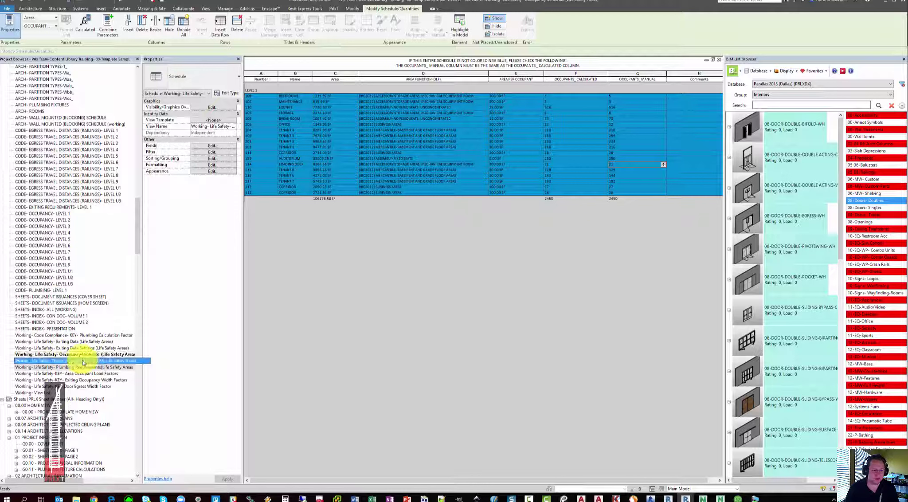
Open 'Working- Life Safety- Plumbing Requirements CLEAN (Life Safety Areas)' from the Project Browser
left_click(83, 366)
left_click(84, 366)
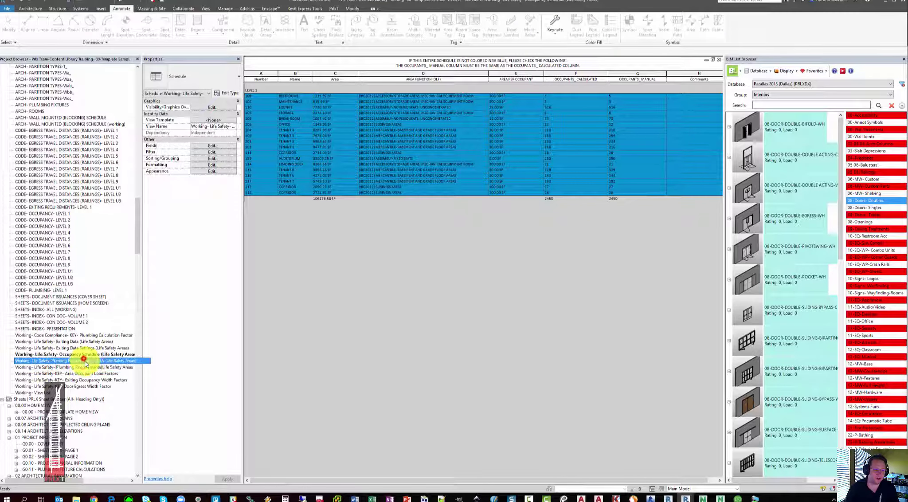
left_click(107, 361)
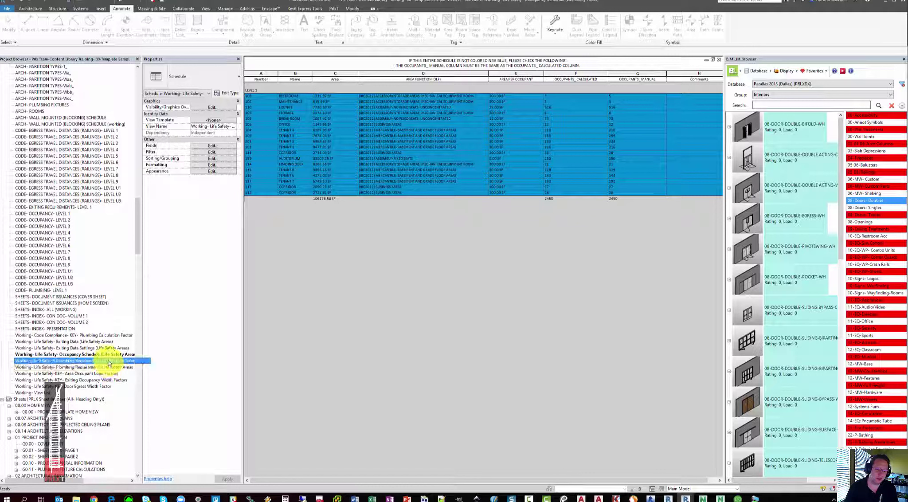
double_click(110, 363)
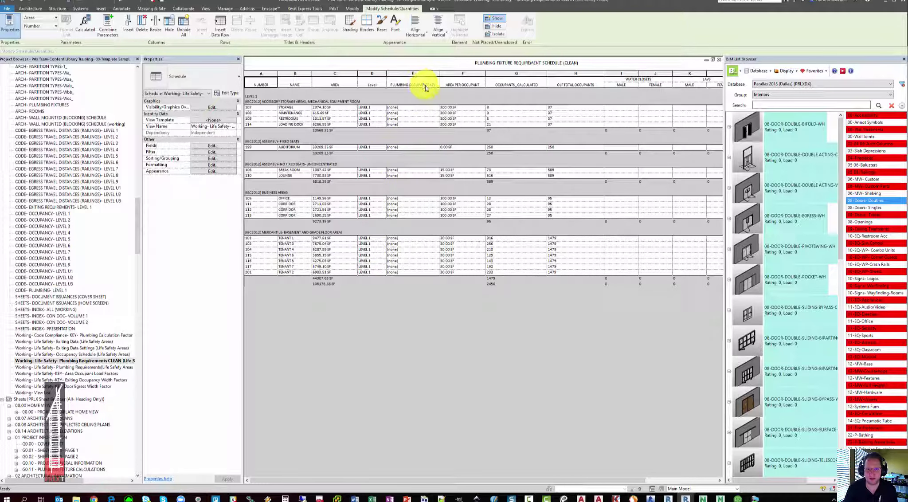
Give Storage the B: Businesses plumbing occupancy key and widen that column to show it fully
left_click(433, 108)
left_click(436, 108)
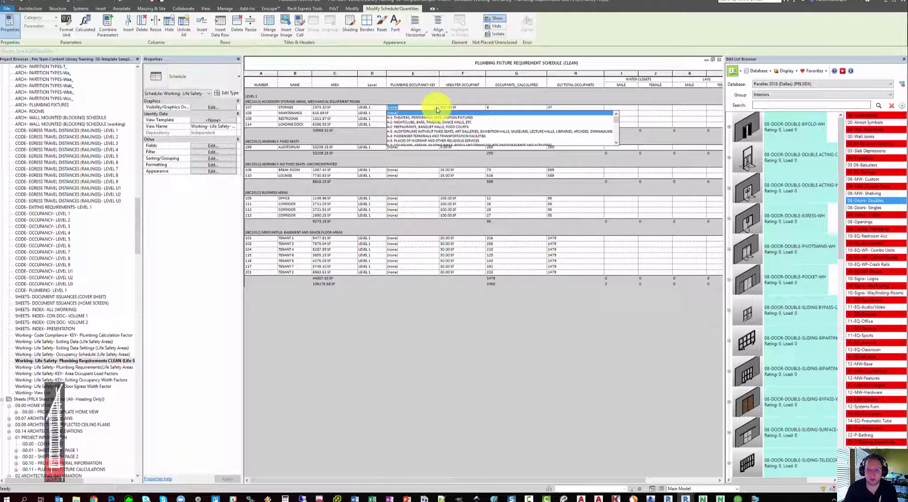
scroll(439, 112, "down", 2)
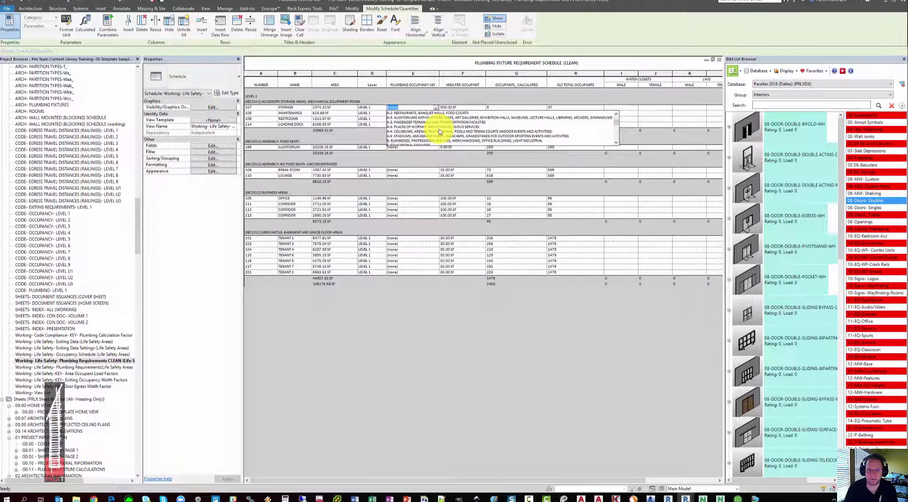
left_click(439, 140)
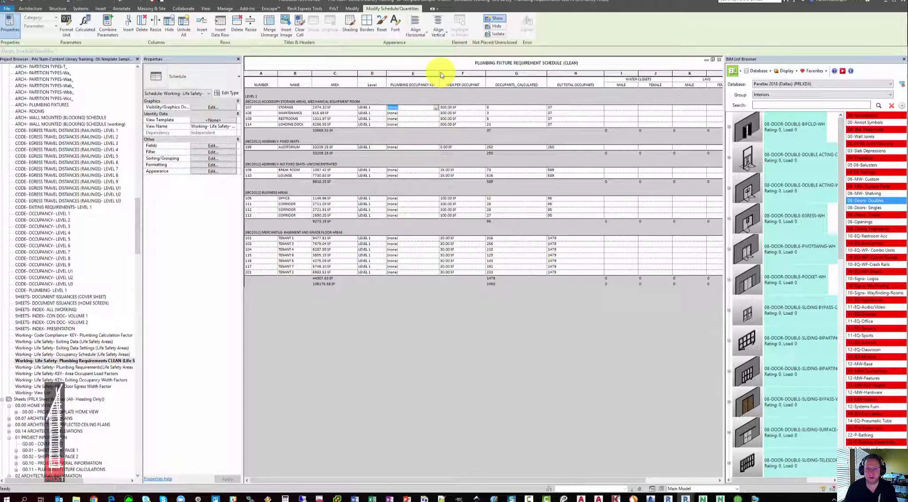
left_click_drag(439, 73, 482, 73)
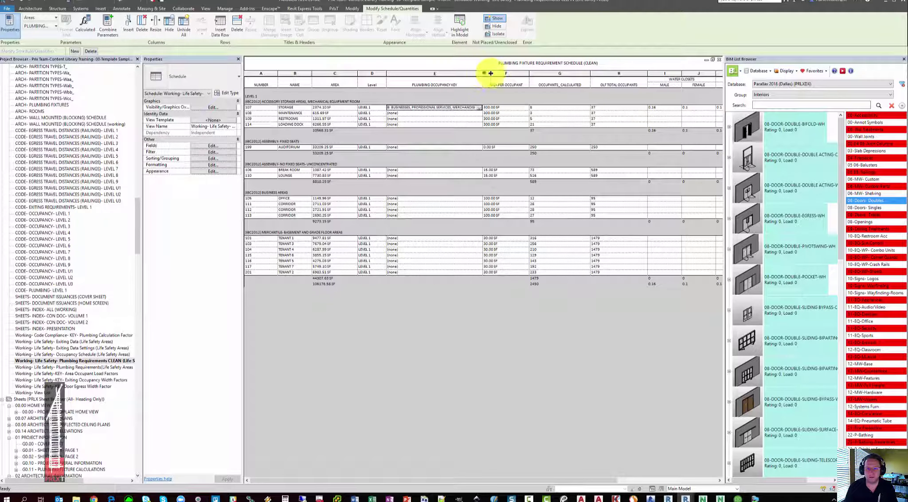
left_click_drag(483, 73, 538, 74)
left_click_drag(593, 78, 592, 75)
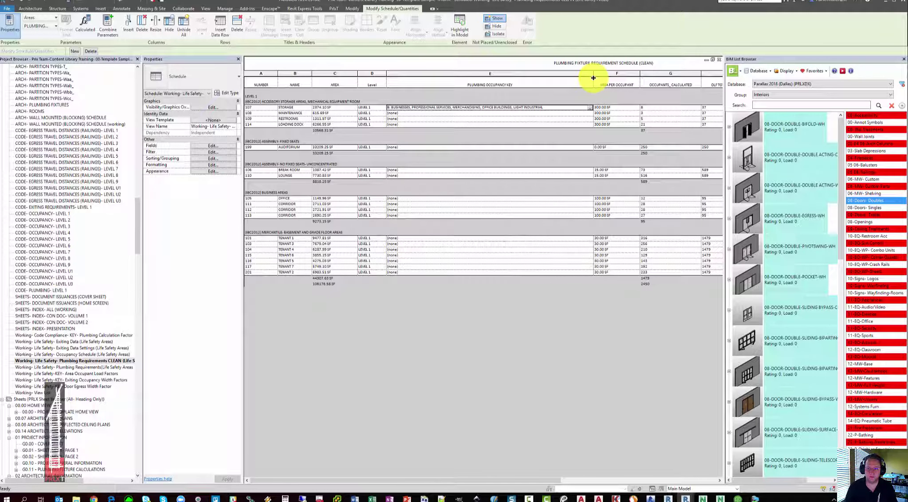
Copy Storage's B: Businesses key into the Maintenance, Restrooms and Loading Dock rows
left_click(562, 107)
key("ctrl+c")
left_click(557, 114)
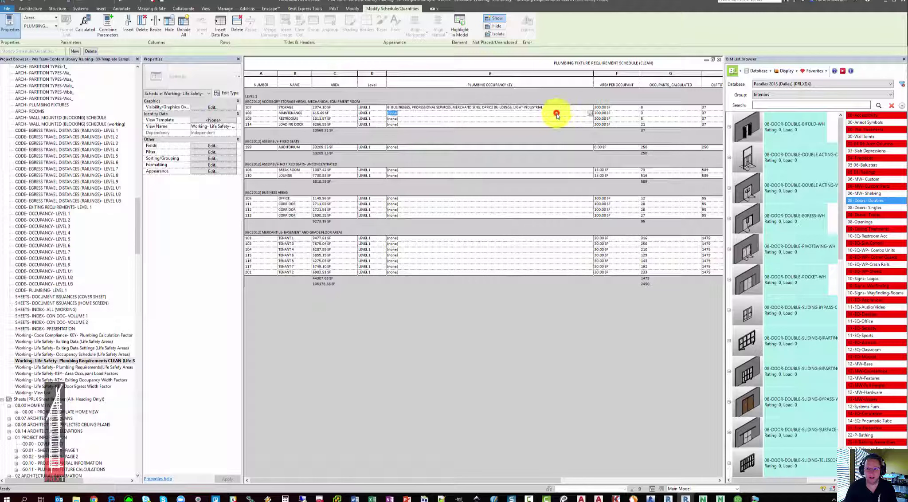
key("ctrl+v")
left_click(556, 120)
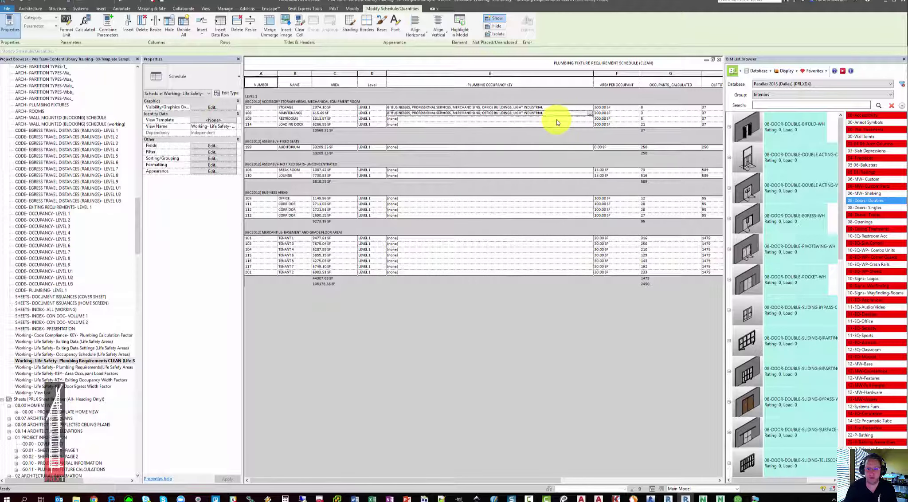
key("ctrl+v")
left_click(556, 125)
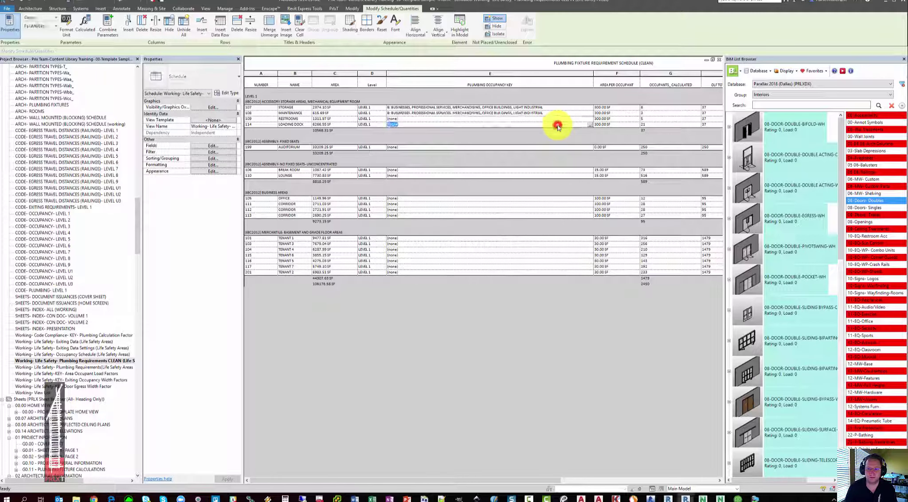
key("ctrl+v")
left_click(556, 120)
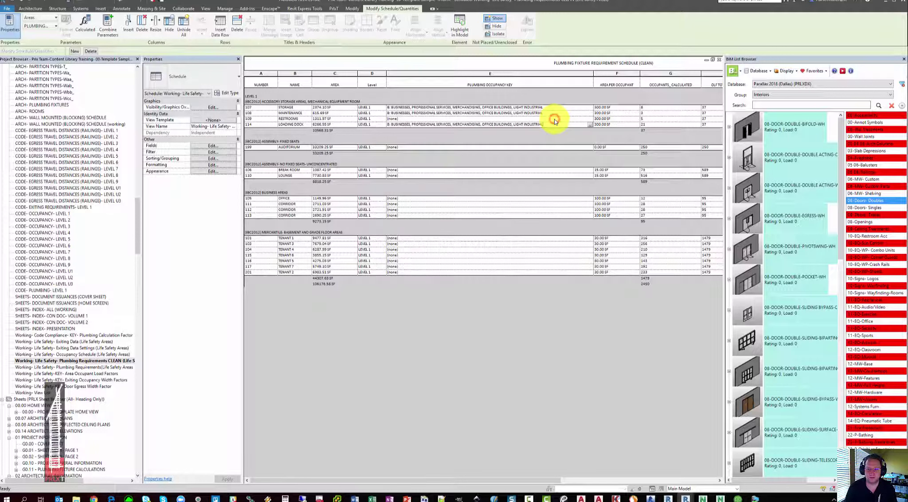
key("ctrl+v")
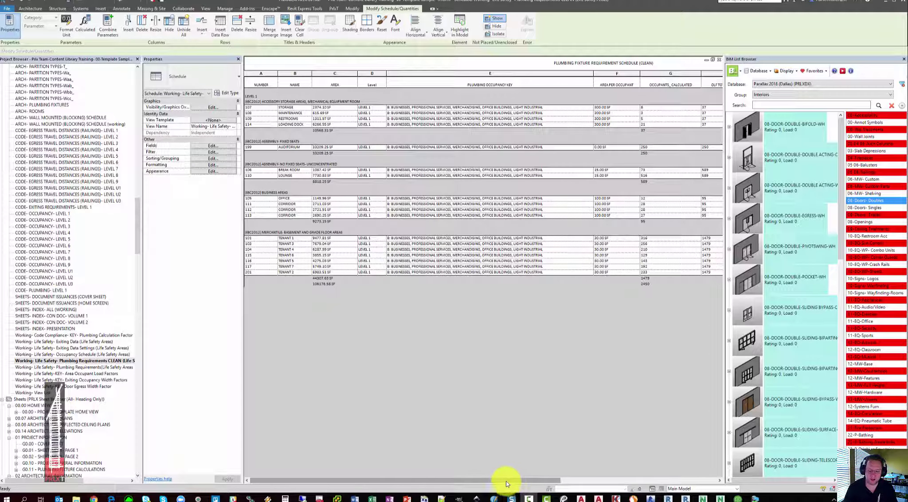
left_click_drag(498, 480, 674, 478)
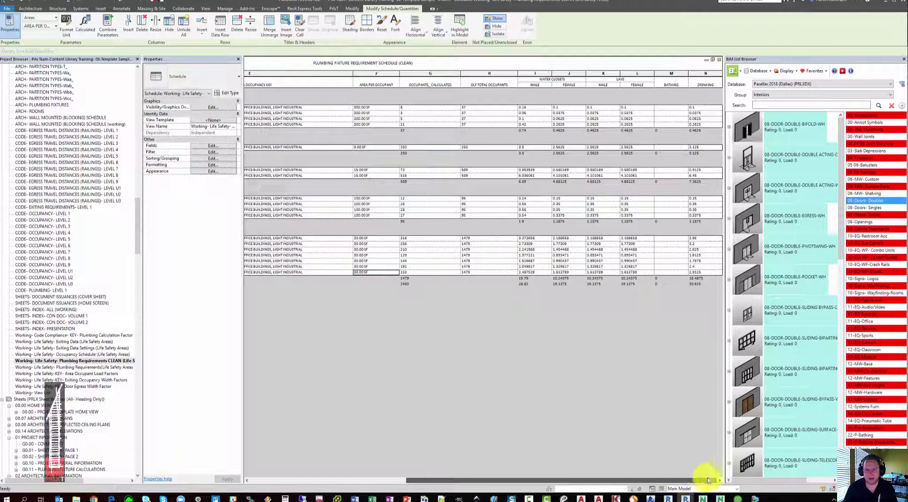
left_click(557, 81)
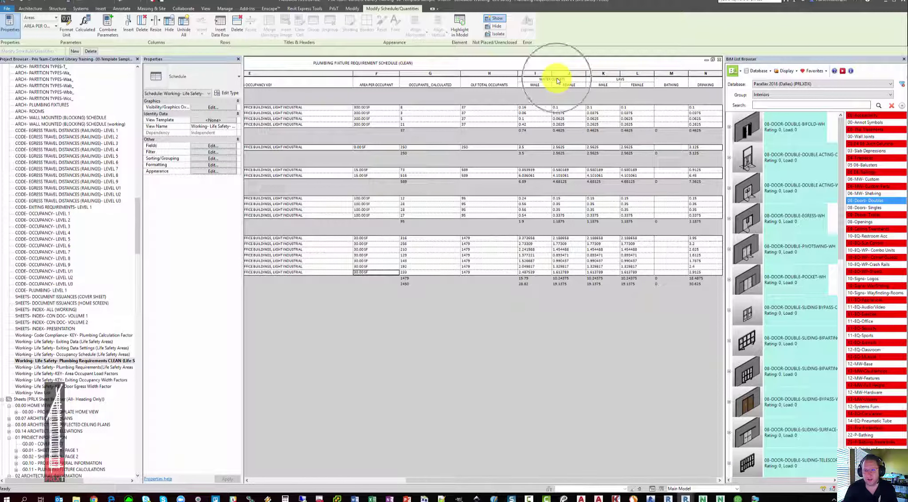
left_click(628, 84)
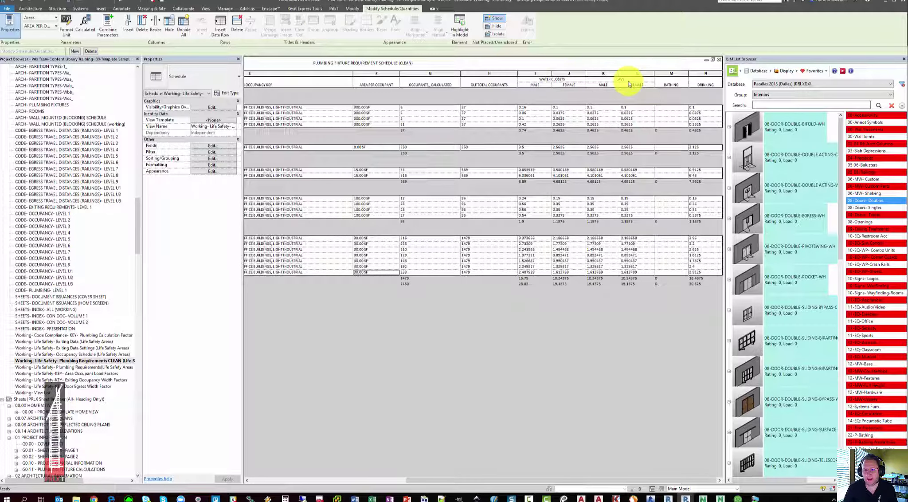
left_click(672, 80)
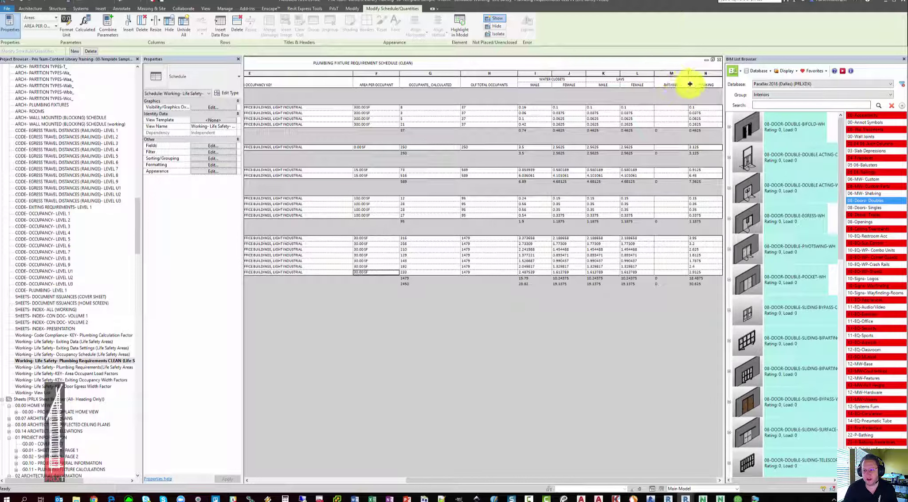
left_click(705, 85)
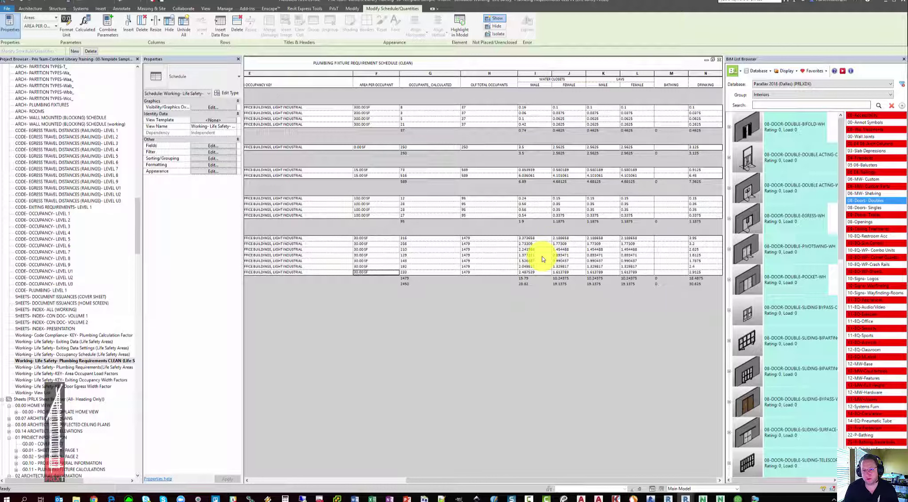
left_click_drag(517, 200, 693, 199)
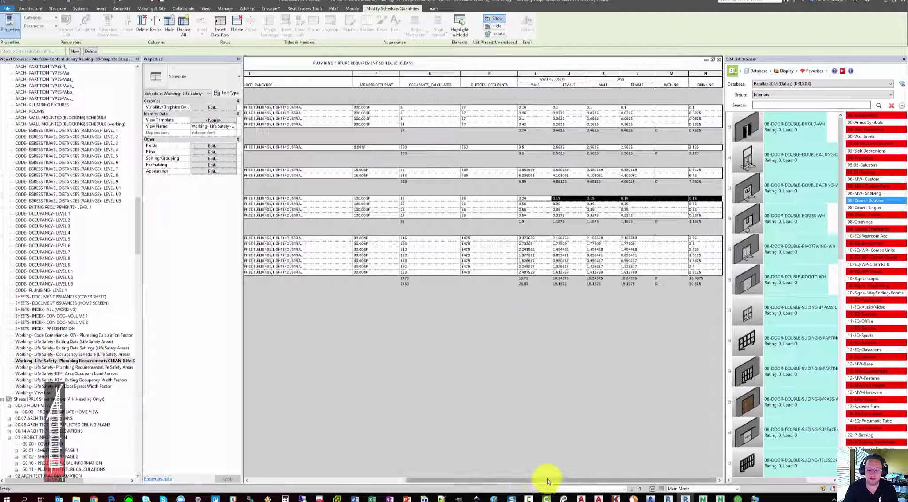
left_click_drag(548, 478, 310, 478)
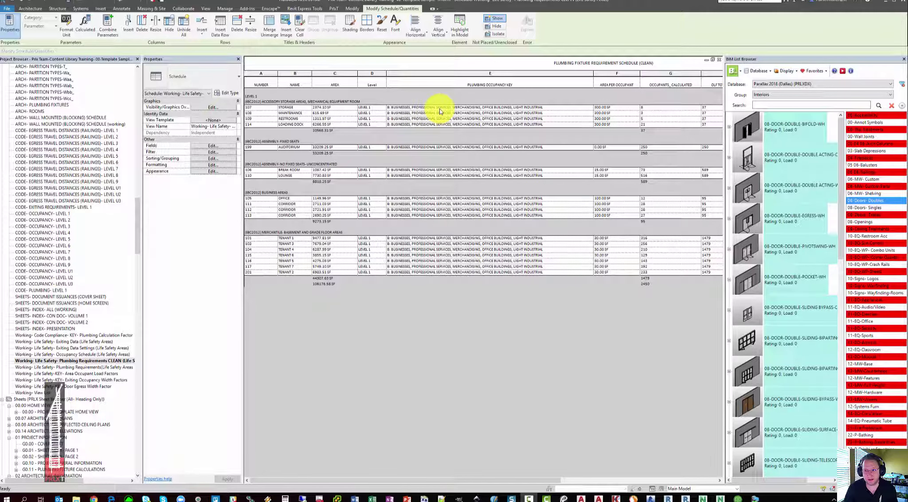
In the Plumbing Requirements (Life Safety Areas) schedule, select the first group's calculated occupants and percentage values
double_click(105, 368)
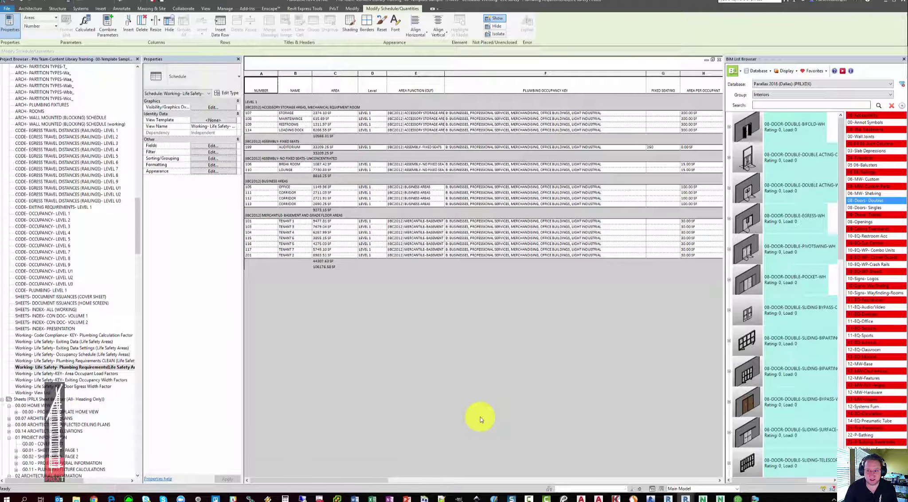
left_click_drag(350, 479, 463, 477)
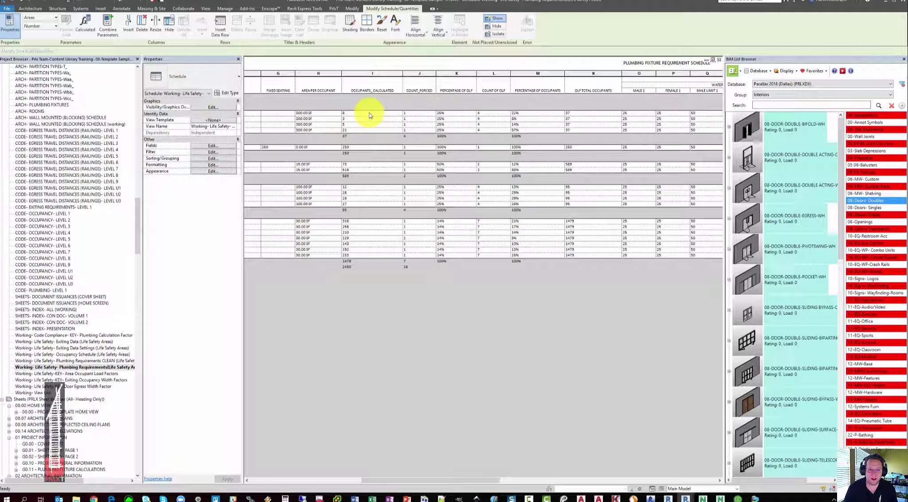
left_click_drag(368, 114, 369, 128)
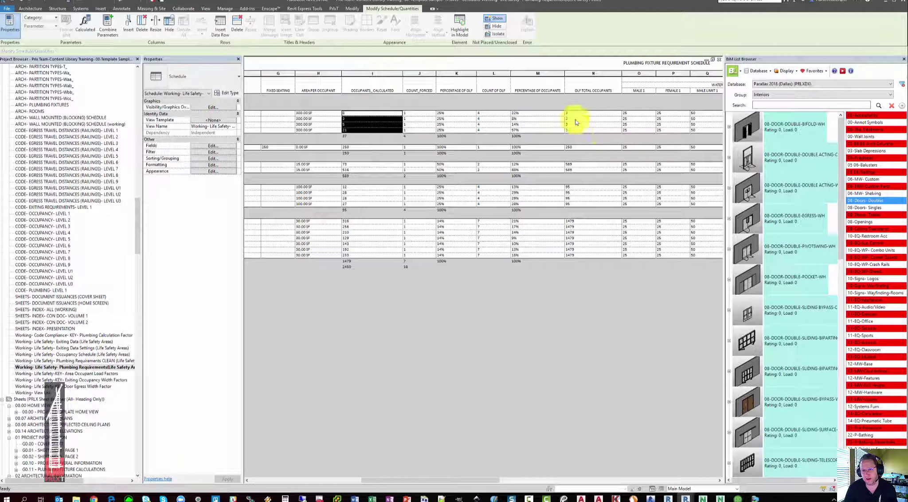
left_click_drag(544, 114, 547, 128)
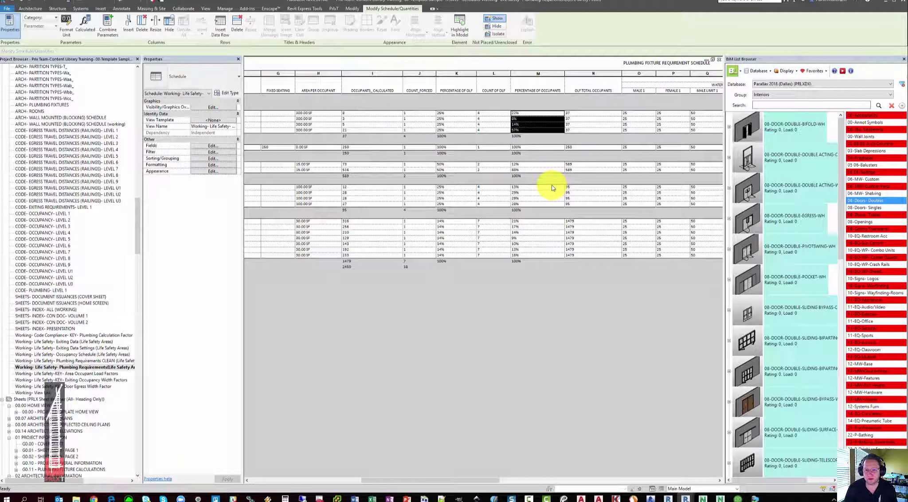
left_click_drag(468, 479, 357, 481)
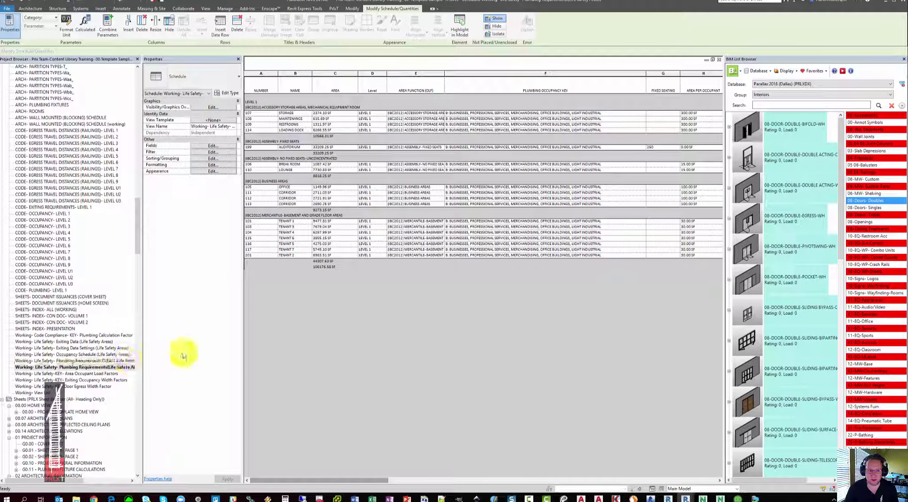
left_click(128, 368)
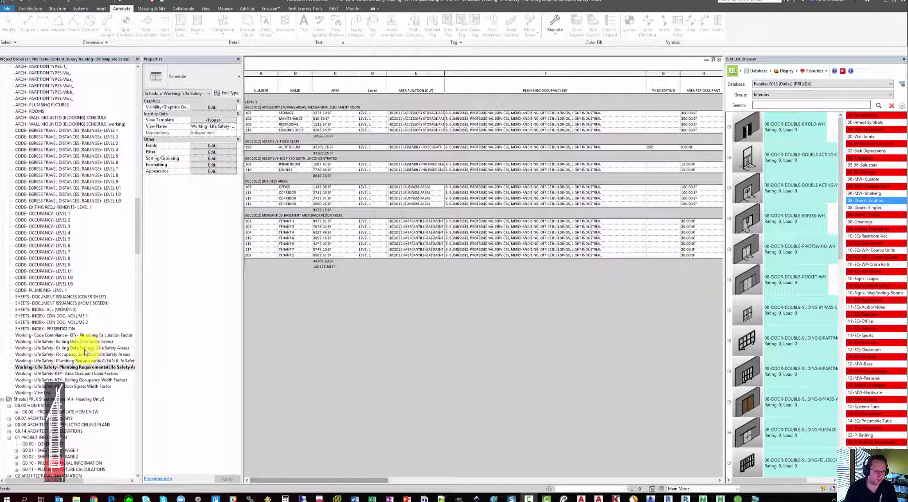
left_click(73, 348)
Mark the building sprinklered and set the exception occupancy to (IBC 2012) OTHER OCCUPANCIES, giving 0.20/0.30 exit widths
double_click(72, 350)
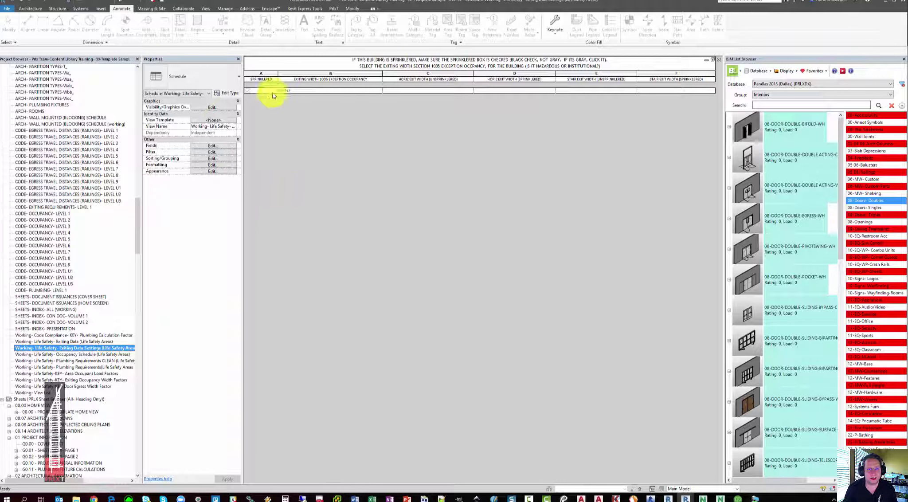
left_click(246, 92)
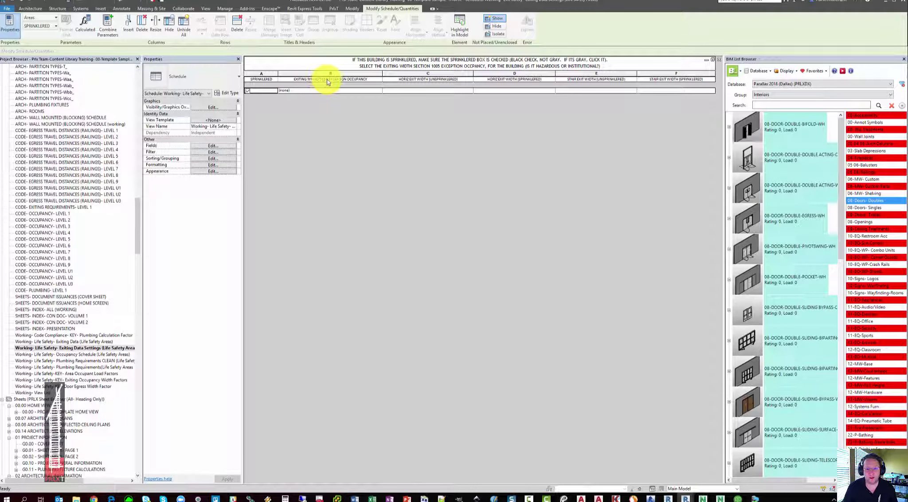
left_click(381, 91)
left_click(380, 91)
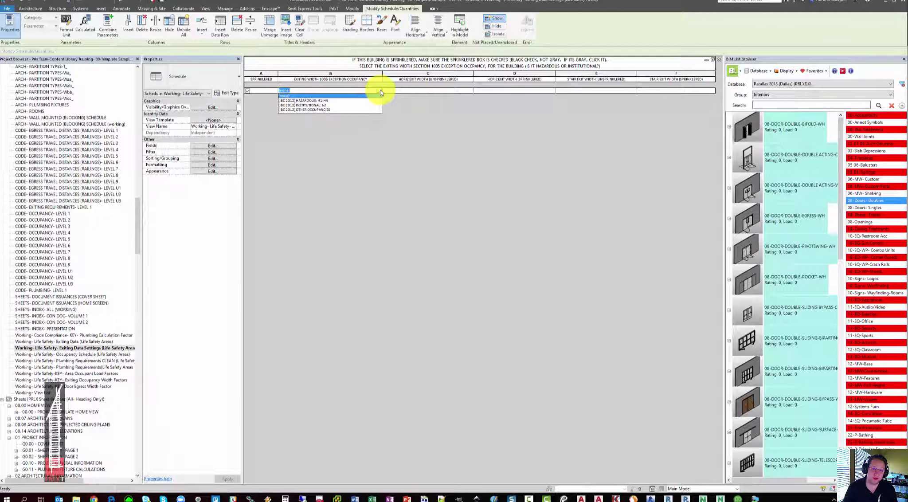
left_click(315, 112)
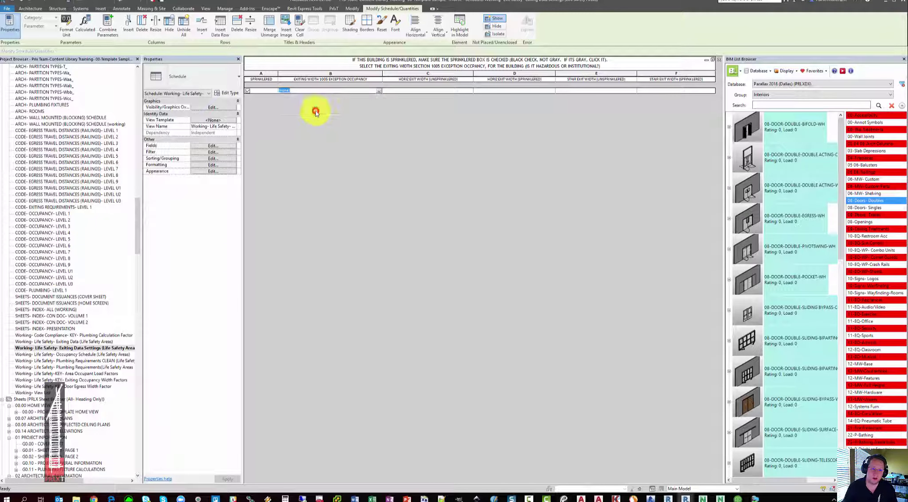
left_click(360, 131)
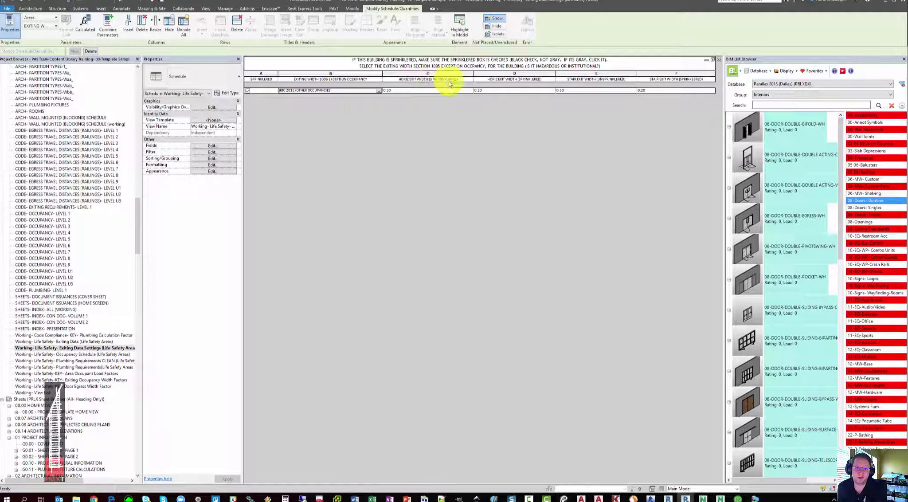
left_click(497, 91)
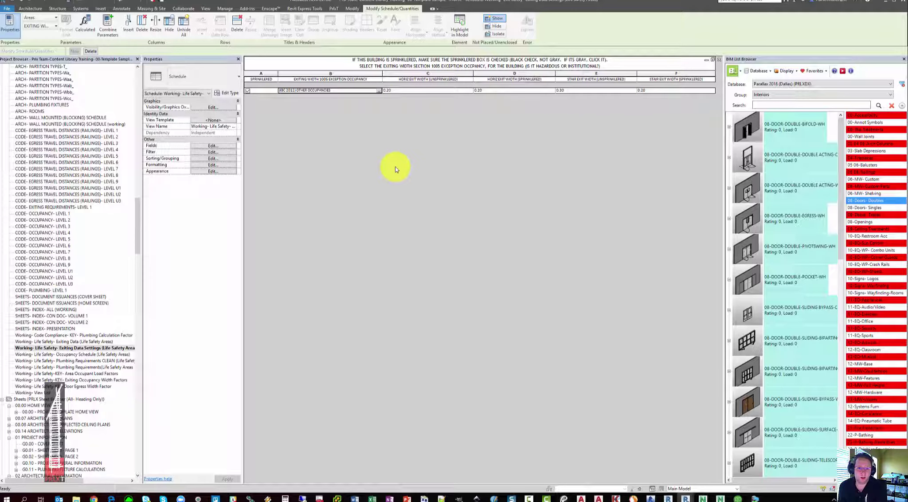
Open 'Working- Life Safety- Exiting Data (Life Safety Areas)' showing 2450 occupants and 490.00" exit widths
double_click(76, 341)
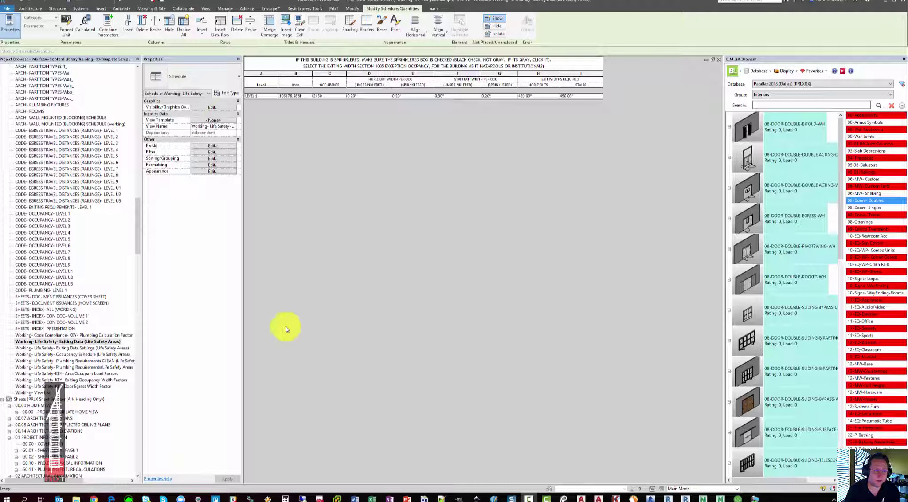
Open the 'Working- Life Safety- KEY- Area Occupant Load Factors' schedule listing IBC 2012 area functions
left_click(45, 335)
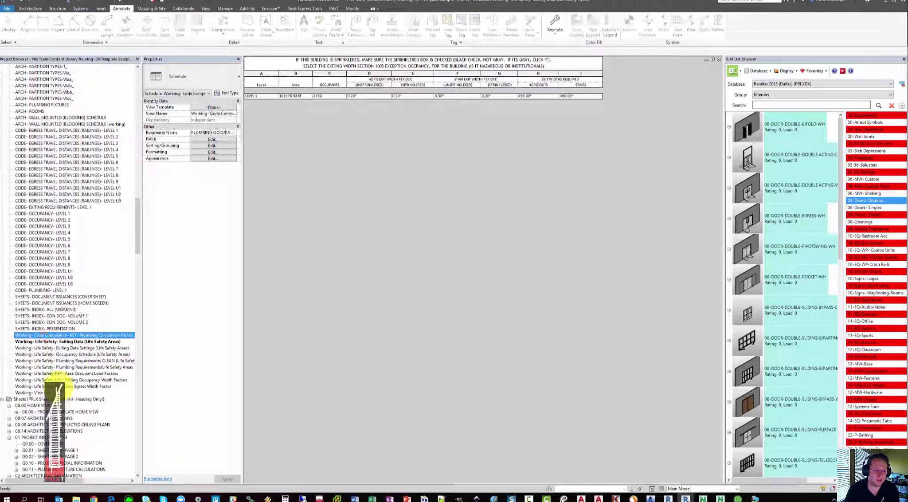
left_click(79, 386, "shift")
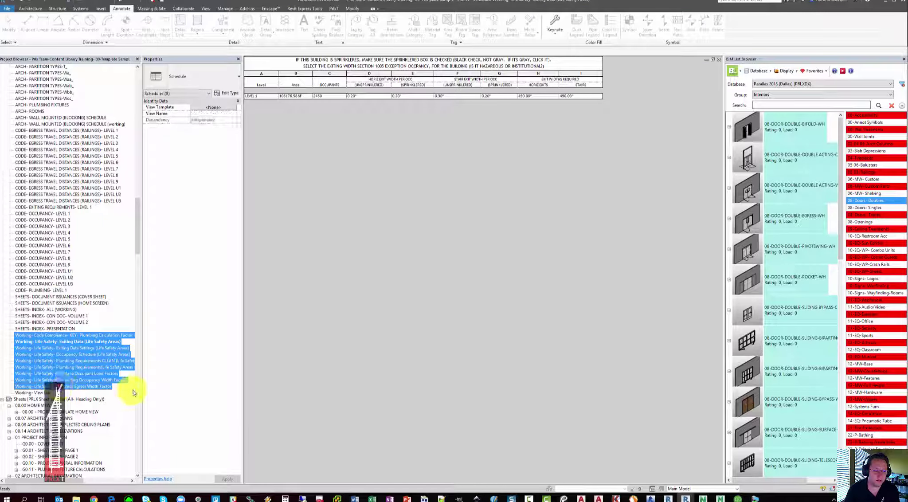
left_click(84, 373)
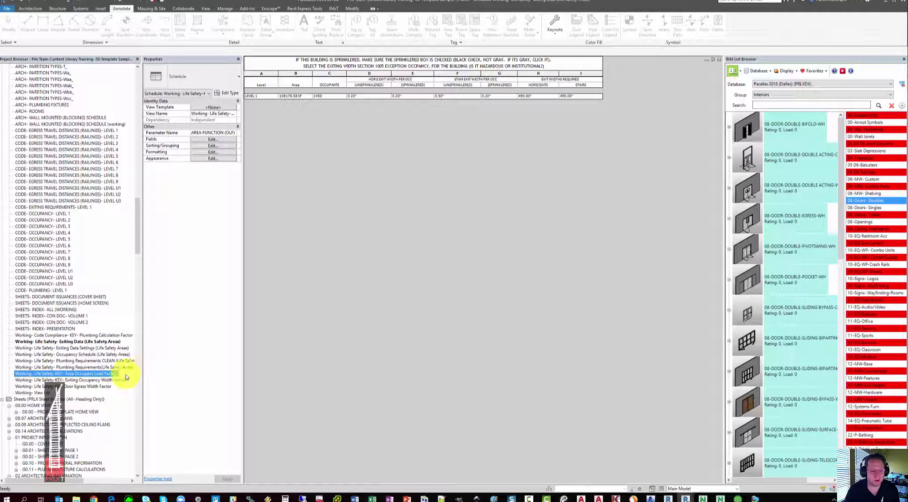
double_click(99, 373)
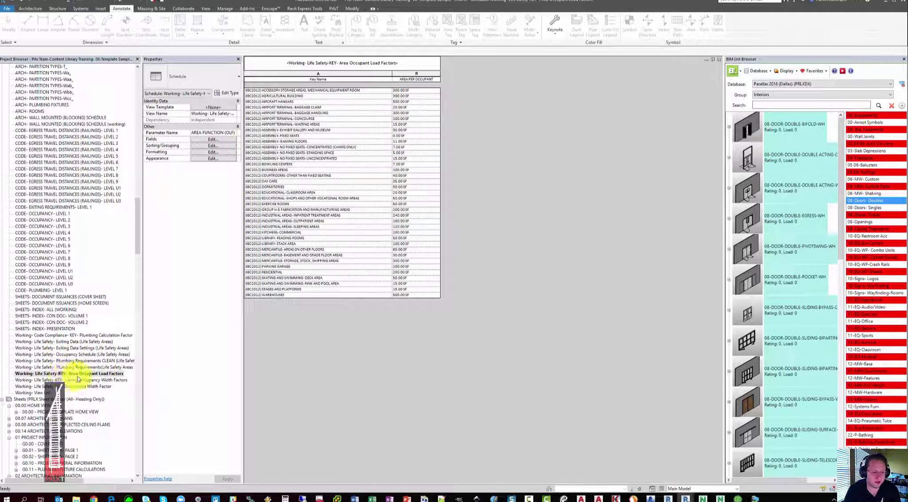
Review the occupant load factor rows and add new empty rows to the key schedule
left_click(315, 90)
left_click_drag(439, 136, 481, 280)
left_click(351, 243)
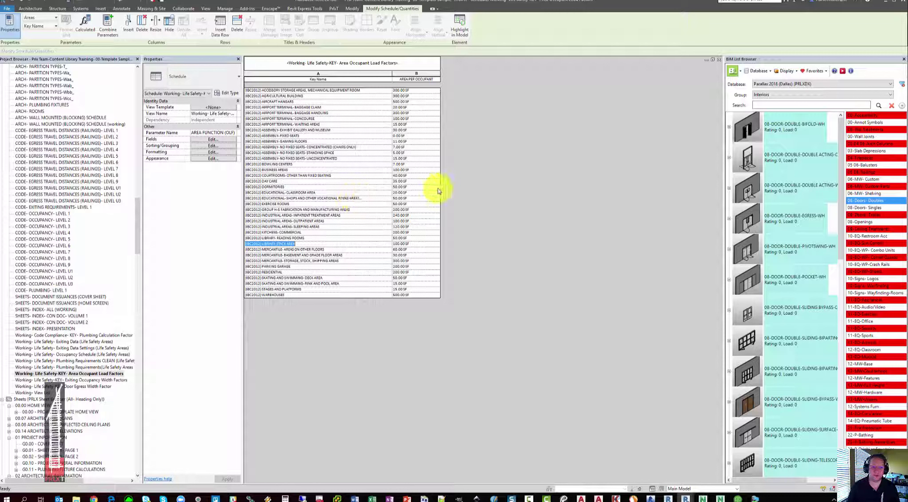
left_click(215, 27)
left_click(215, 27)
left_click(215, 28)
left_click(214, 27)
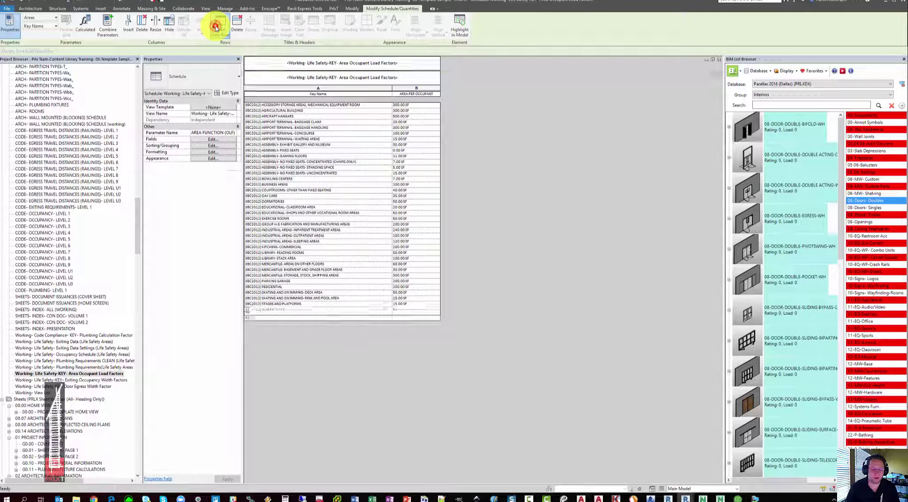
left_click(215, 27)
Name a new row WAREHOUSES and set its area per occupant to 500.00 SF
left_click(298, 296)
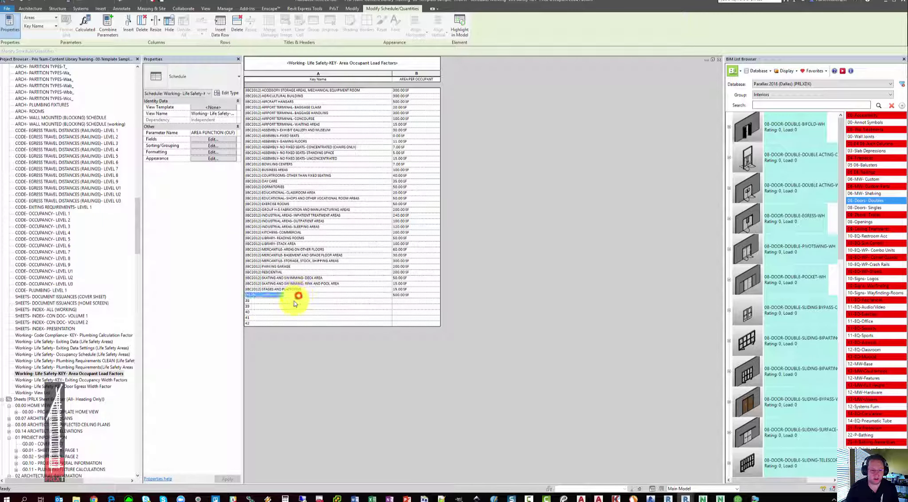
key("ctrl+c")
left_click(293, 301)
key("ctrl+v")
key("Return")
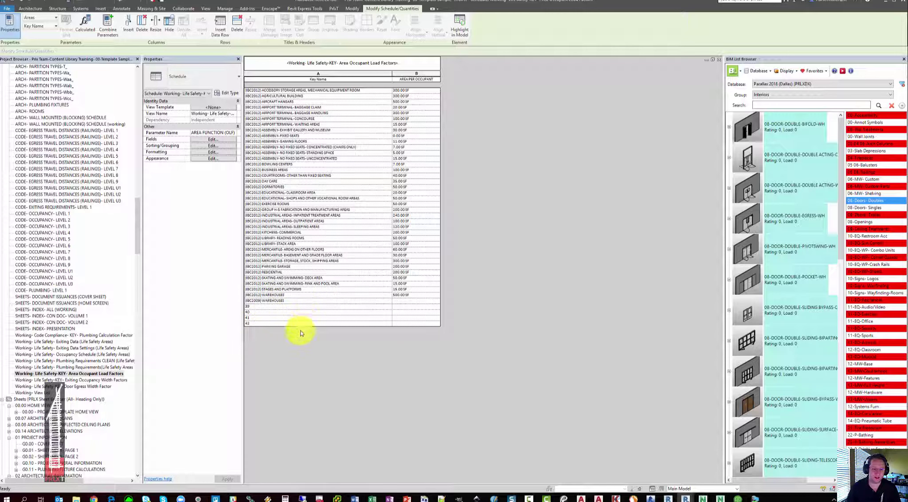
left_click(299, 308)
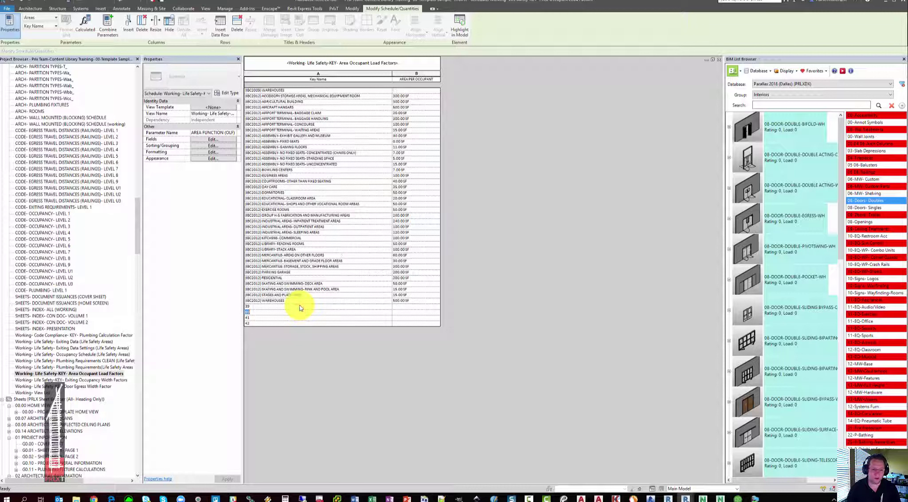
left_click(420, 301)
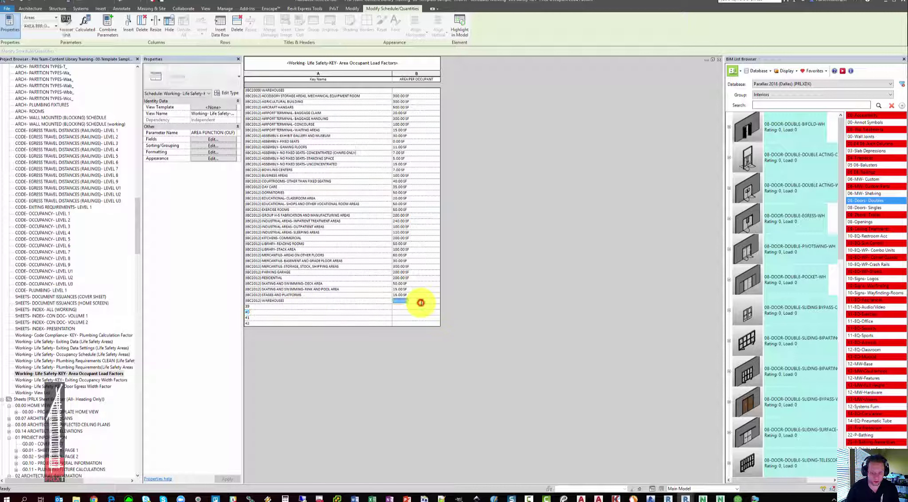
left_click(405, 89)
key("ctrl+v")
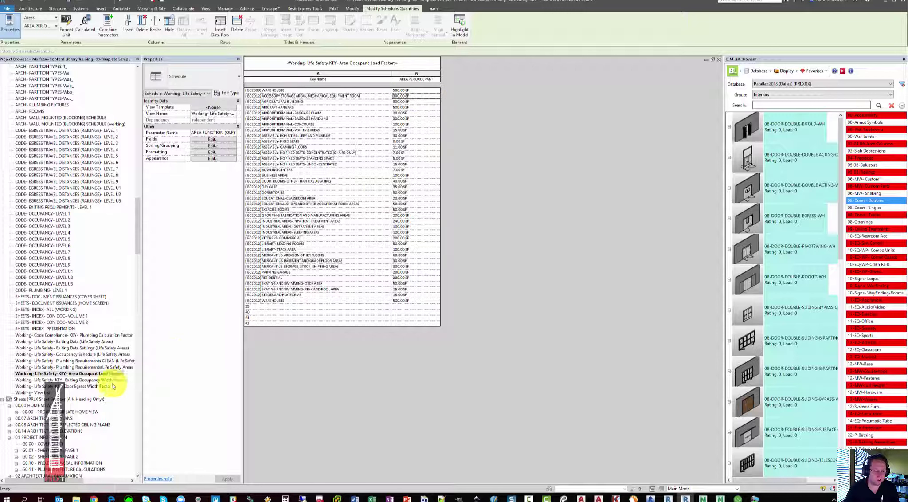
Open the Exiting Occupancy Width Factors key schedule and select its first and Other Occupancies rows
double_click(98, 380)
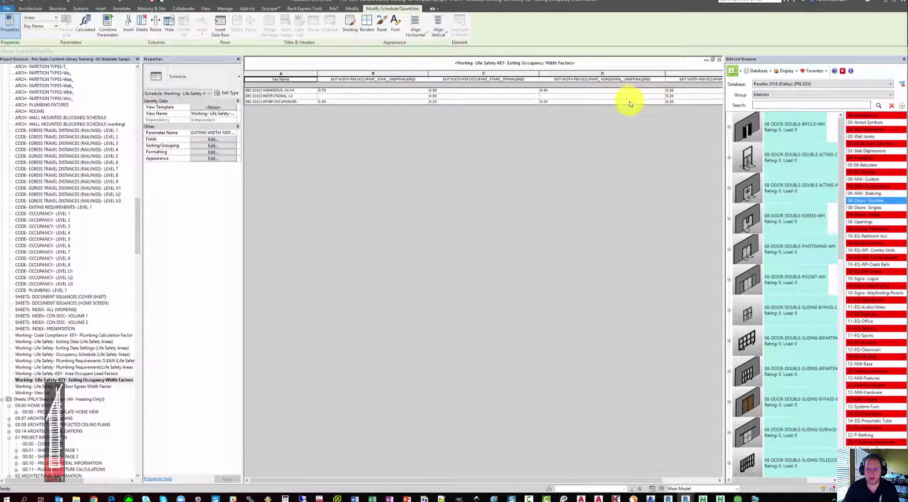
left_click(303, 92)
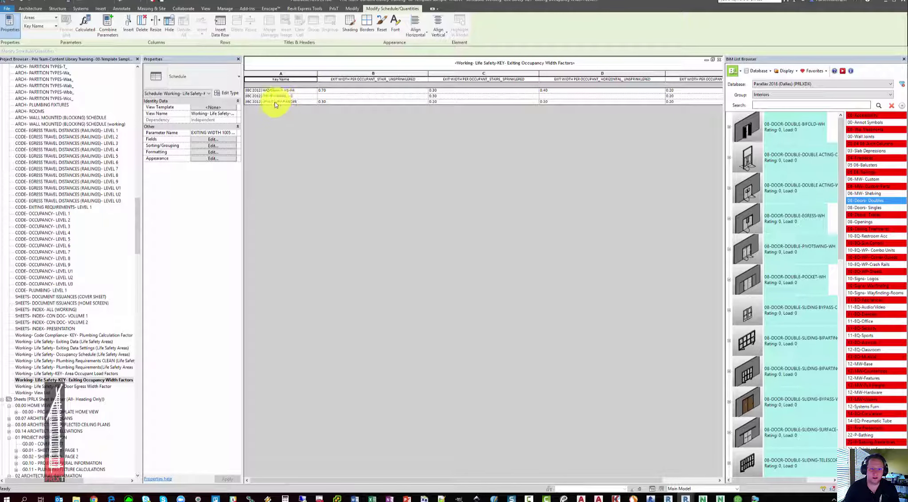
left_click(289, 104)
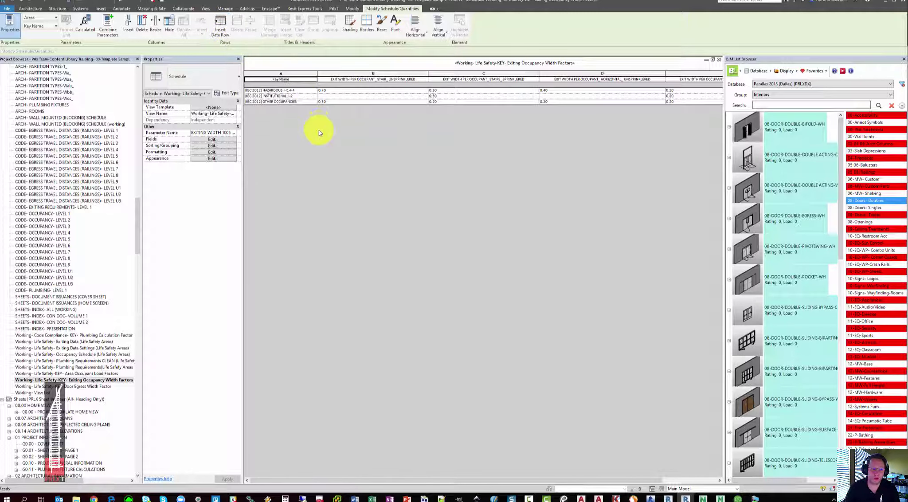
Open the Door Egress Width Factor schedule, check its 0.20 factor, then pick the Plumbing Calculation Factor entry
double_click(73, 386)
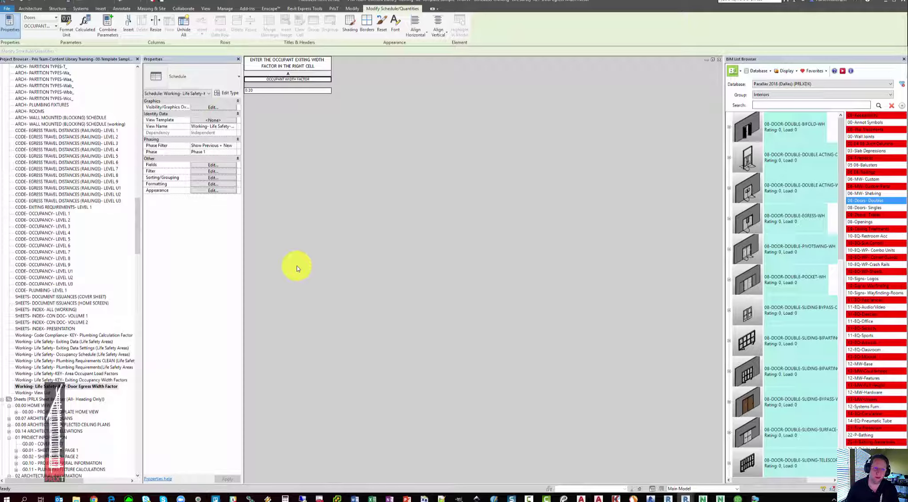
left_click(269, 90)
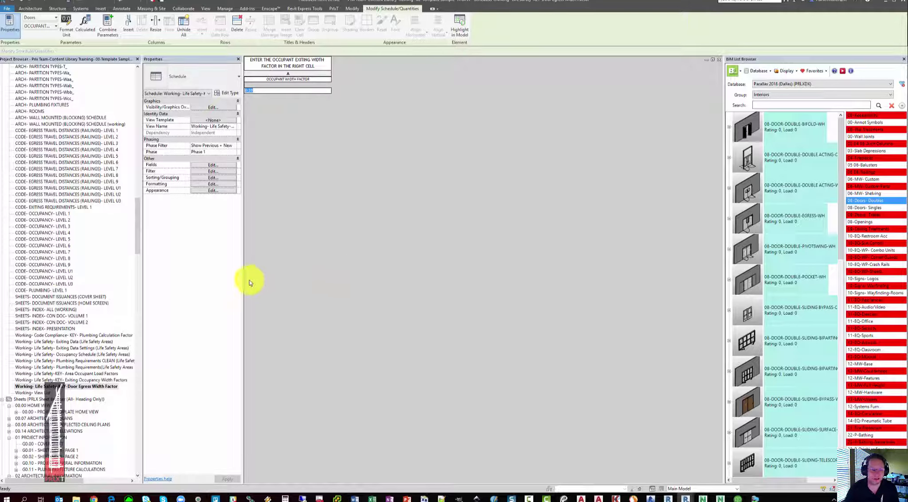
left_click(107, 335)
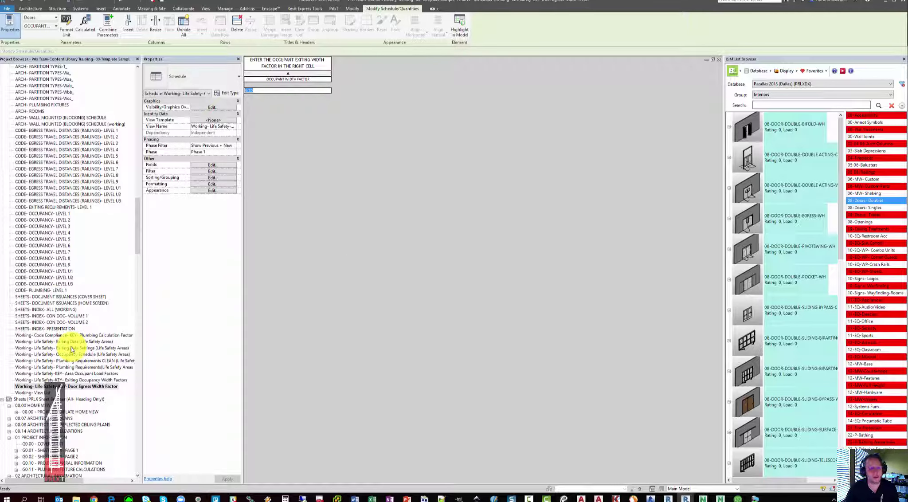
left_click(55, 336)
left_click(52, 335)
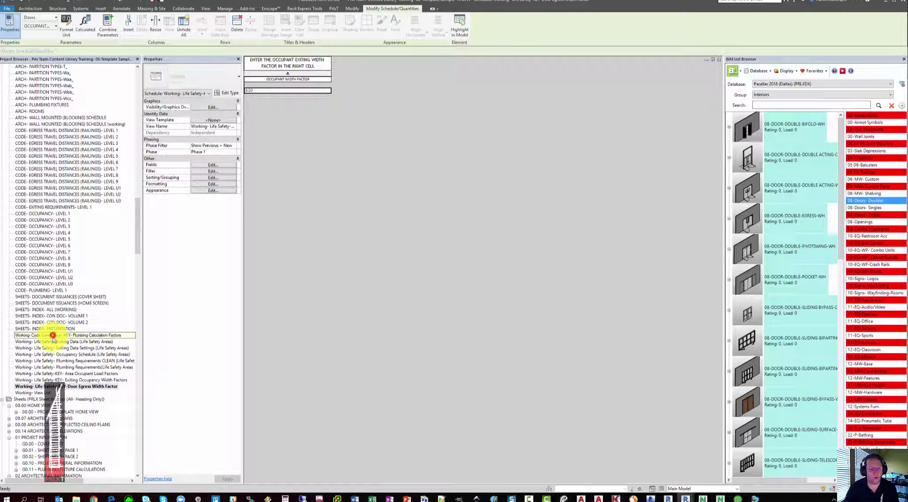
left_click(41, 387)
Open sheet AC2.10 - CODE COMPLIANCE PLAN- LEVEL 1 from the Project Browser
left_click(37, 336)
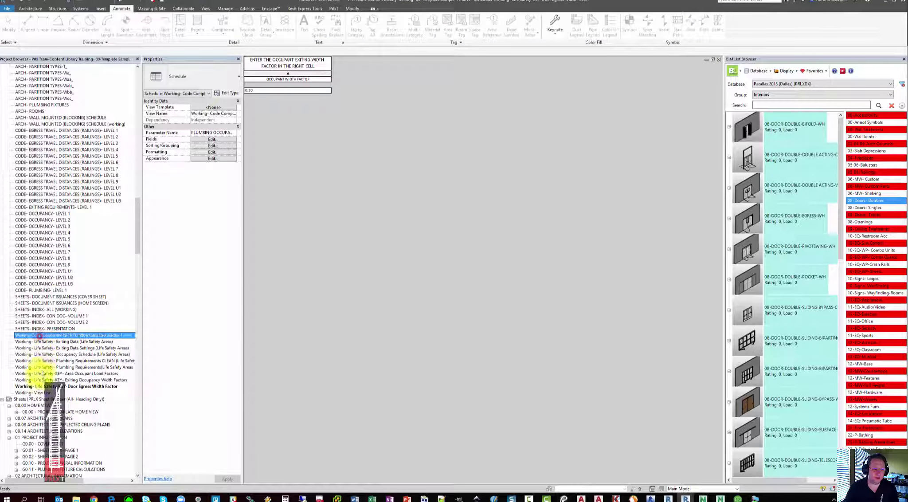
left_click_drag(137, 223, 141, 266)
left_click(81, 305)
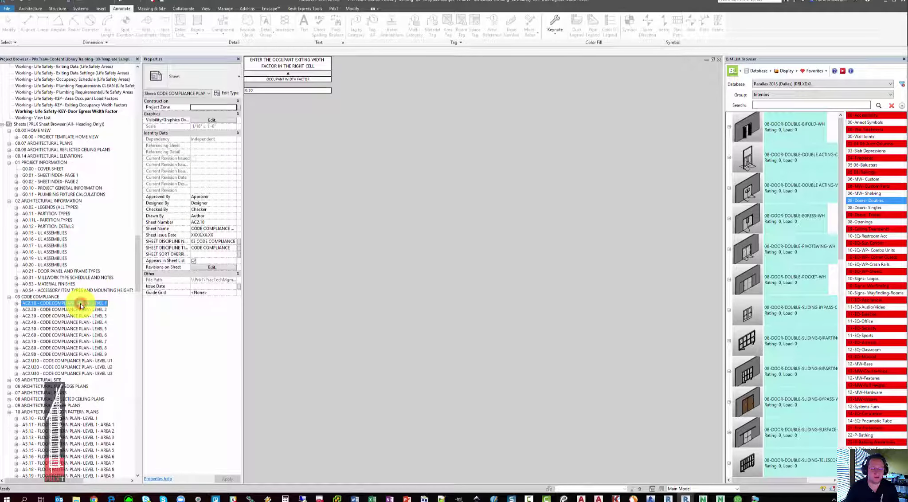
double_click(80, 305)
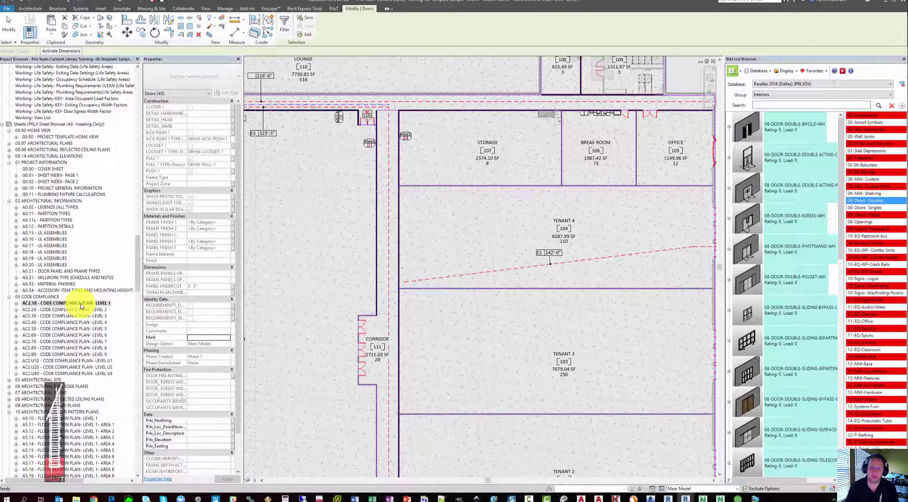
scroll(378, 237, "down", 4)
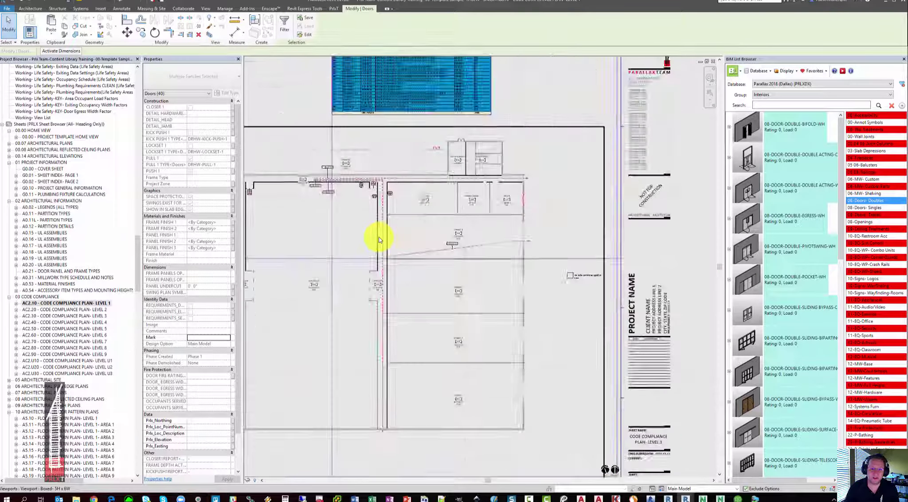
scroll(379, 239, "down", 5)
key("Escape")
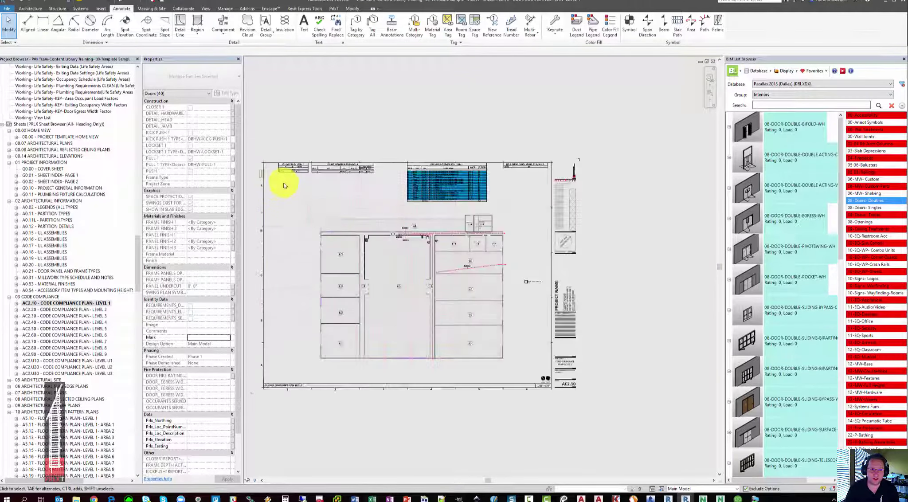
scroll(376, 169, "up", 4)
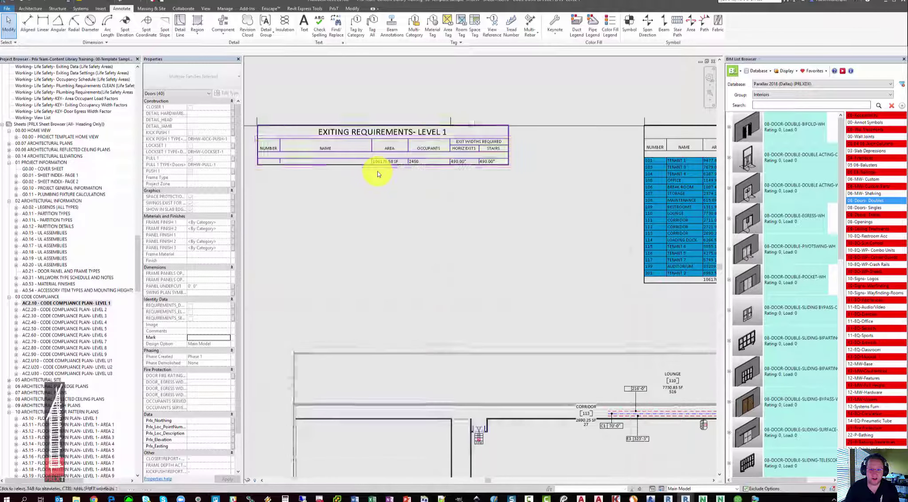
scroll(377, 173, "up", 2)
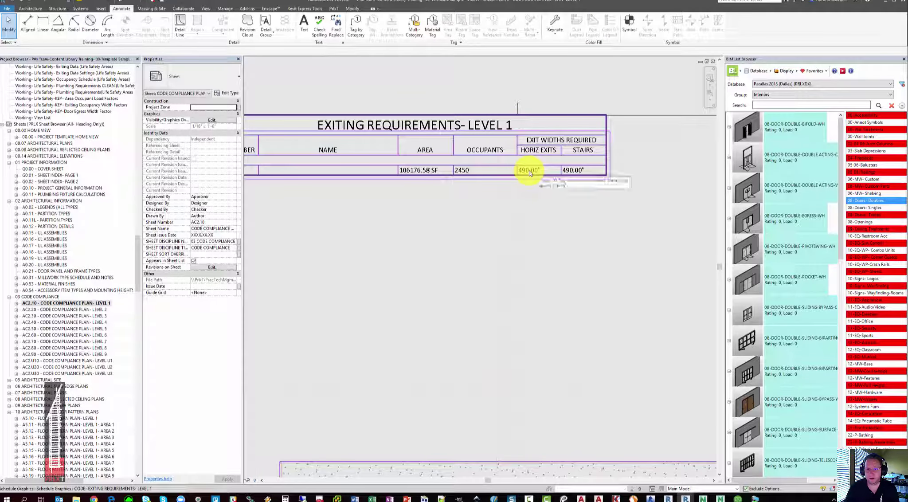
Review the Exiting Requirements and Life Safety Occupancy schedules, then move over to the floor plan
middle_click_drag(395, 174, 457, 177)
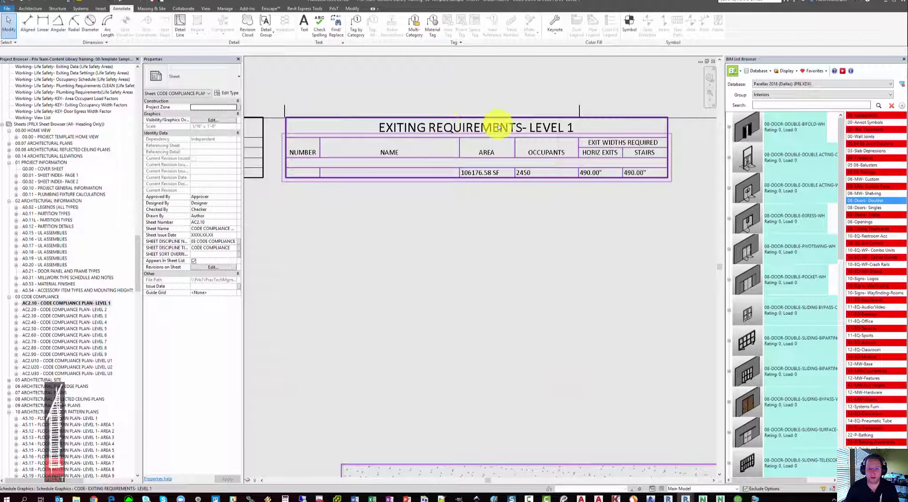
scroll(443, 172, "down", 2)
scroll(444, 171, "down", 3)
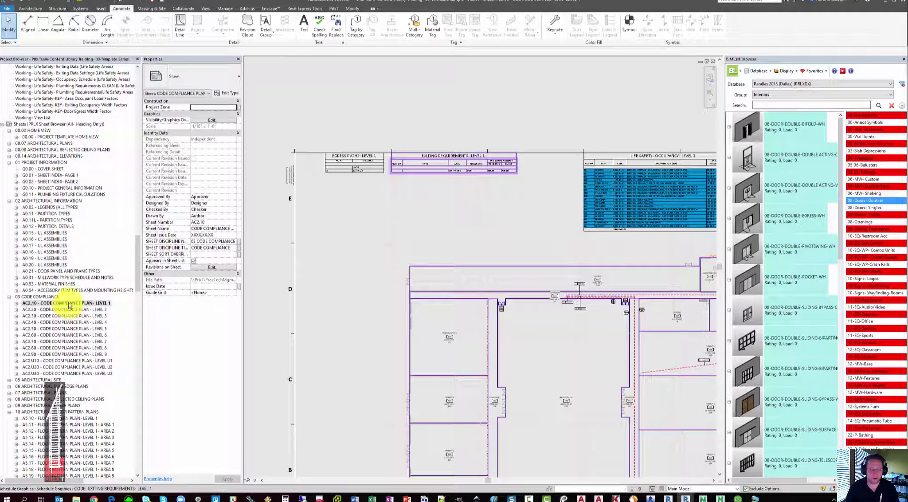
middle_click_drag(617, 226, 405, 209)
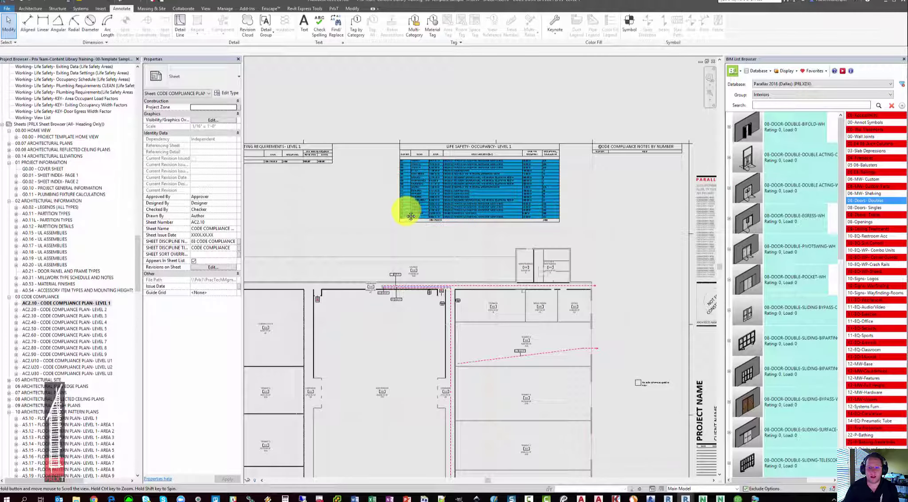
scroll(488, 197, "up", 3)
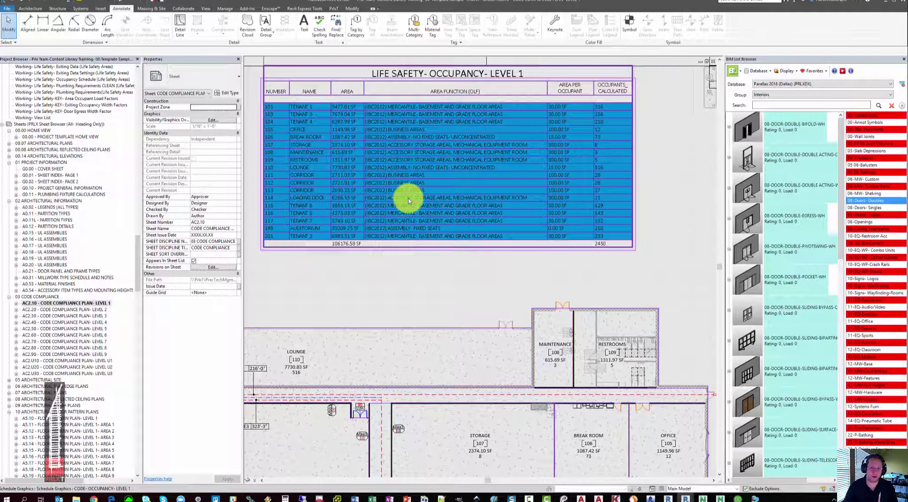
scroll(407, 204, "down", 3)
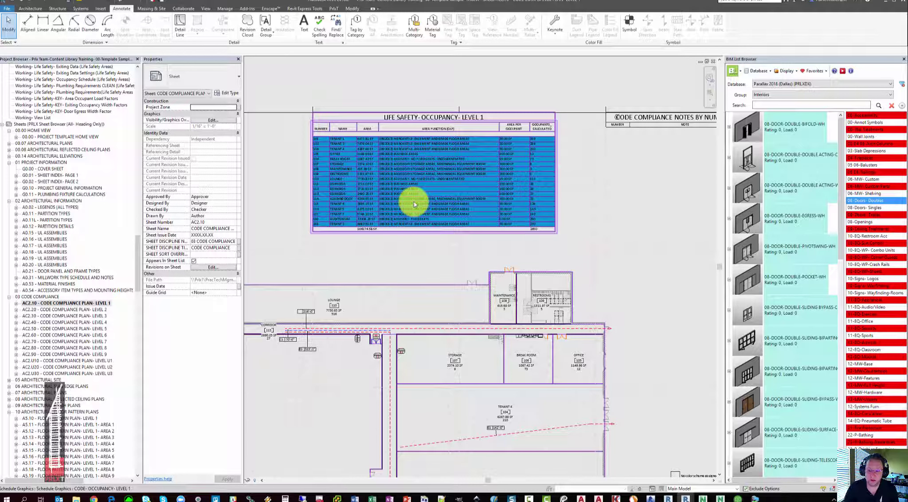
scroll(414, 204, "down", 5)
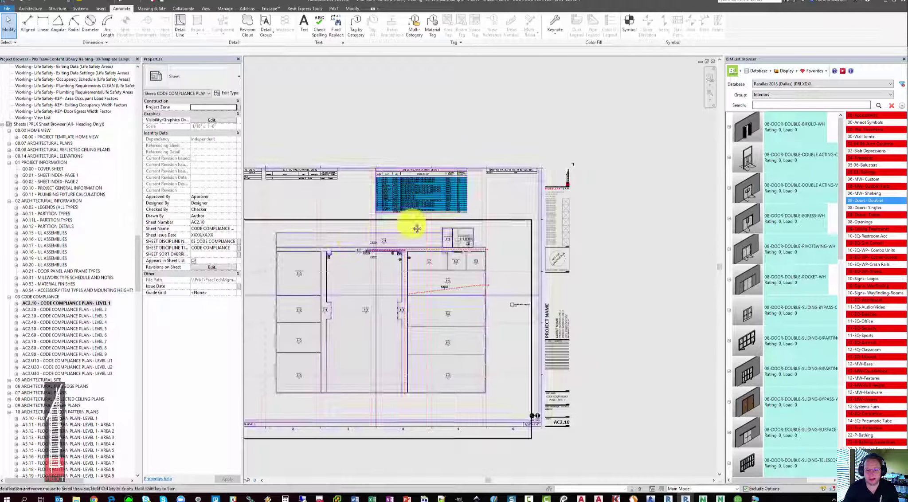
middle_click_drag(417, 228, 472, 216)
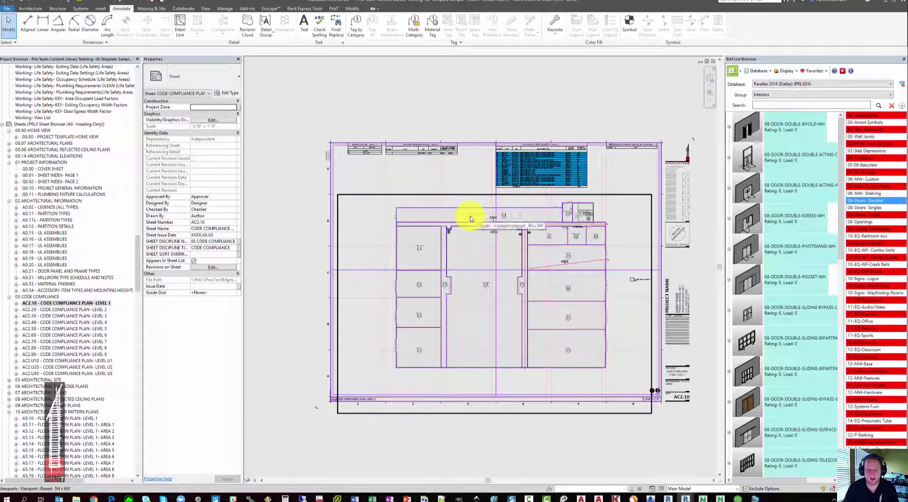
scroll(360, 150, "up", 5)
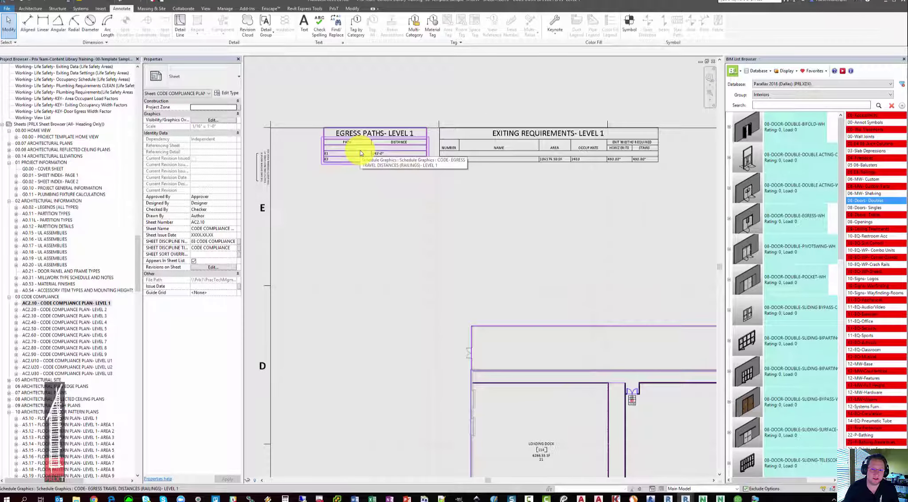
scroll(360, 150, "up", 2)
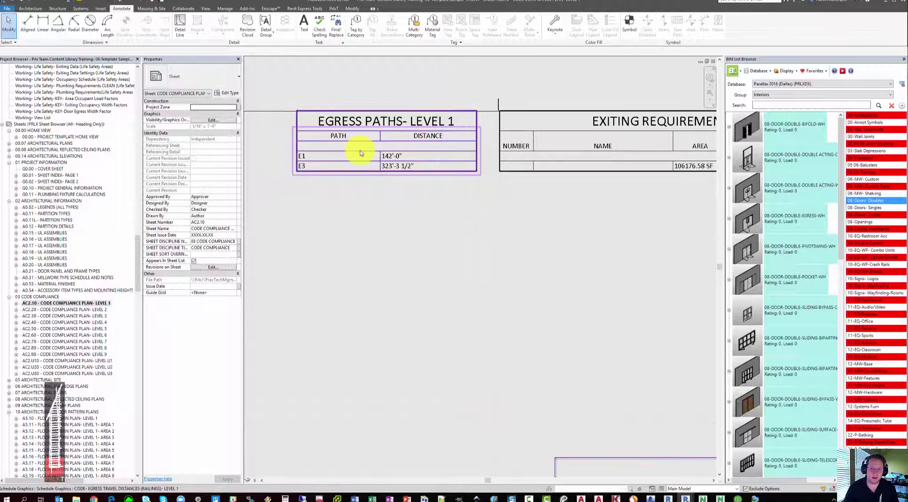
scroll(360, 150, "down", 4)
middle_click_drag(563, 323, 361, 181)
middle_click_drag(524, 288, 456, 190)
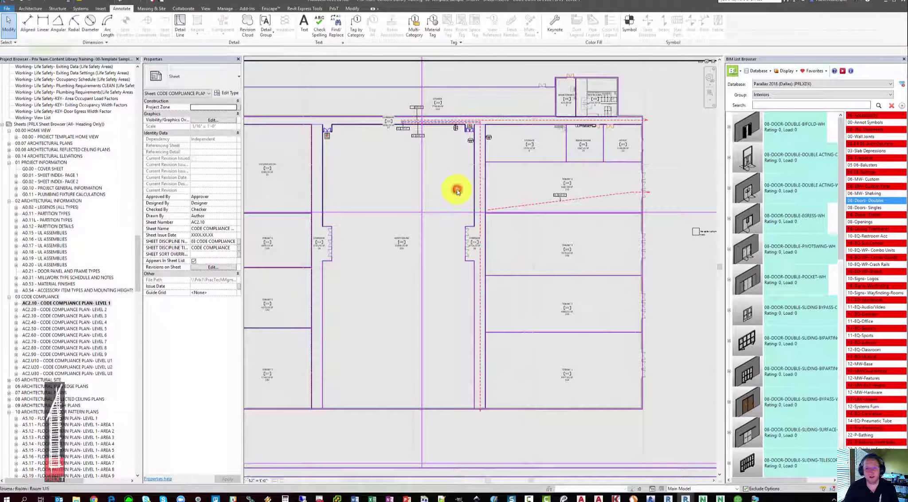
Draw a LIFE SAFETY- FE DISTANCE railing path down the corridor beside Storage 107
double_click(456, 191)
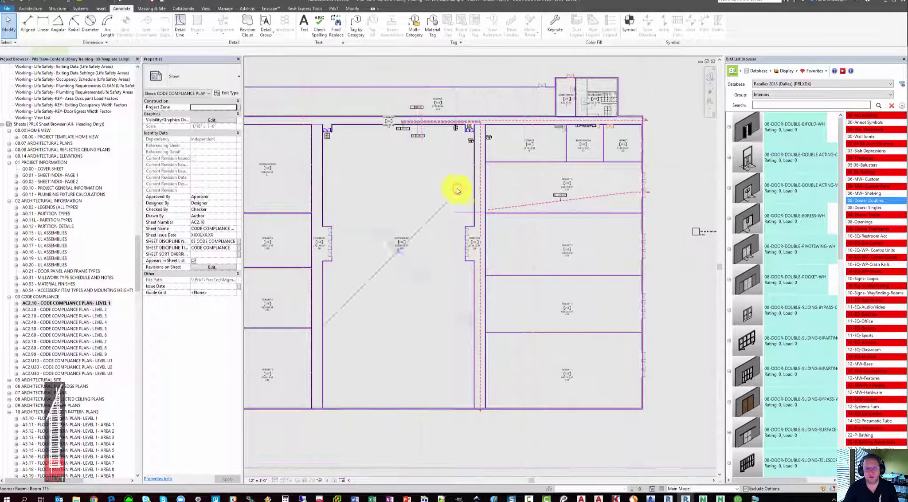
left_click(30, 10)
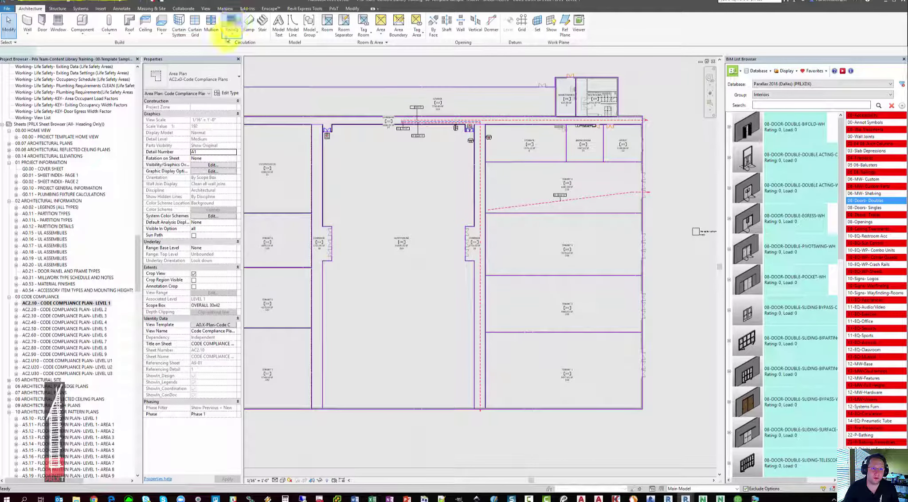
left_click(227, 31)
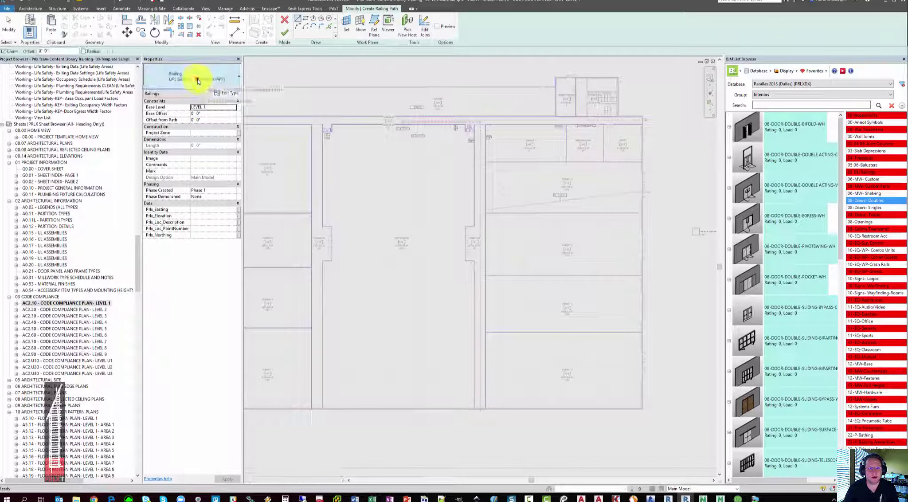
left_click(197, 80)
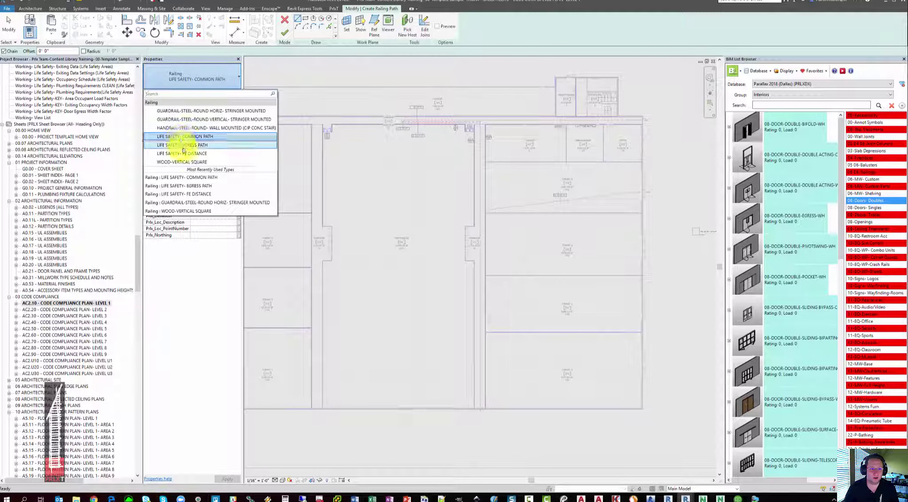
left_click(200, 155)
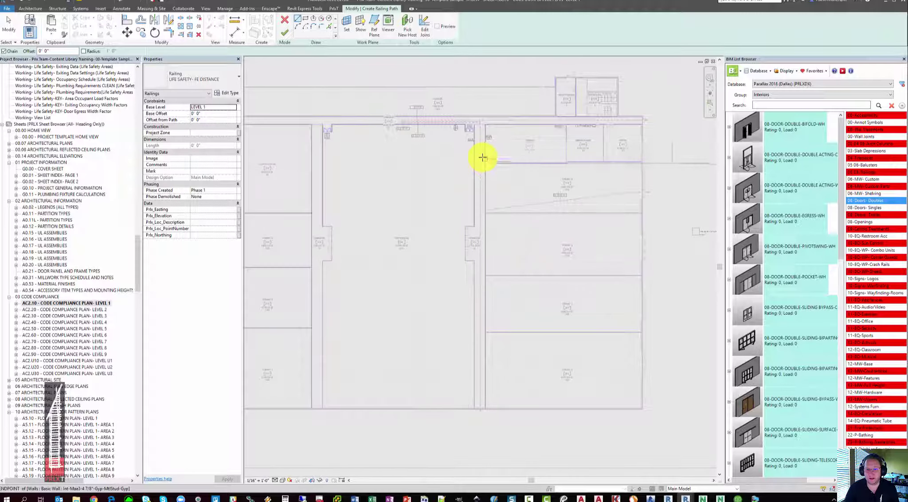
scroll(481, 153, "up", 5)
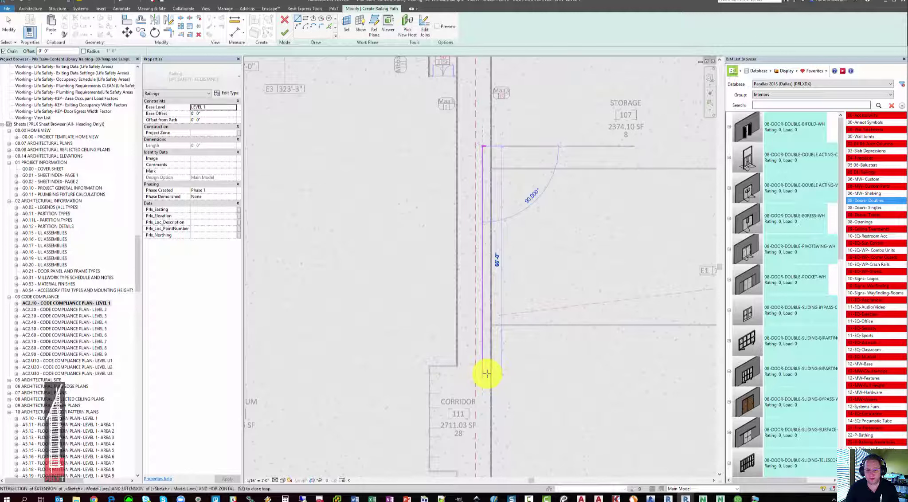
left_click(486, 373)
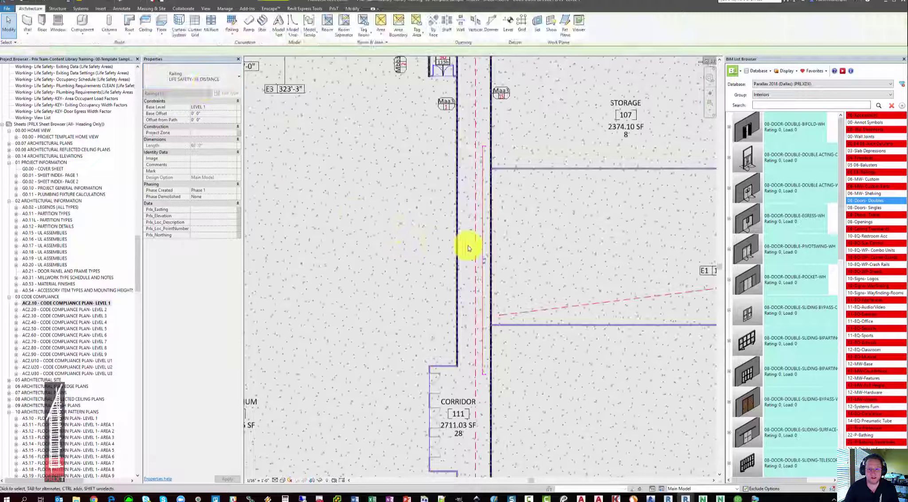
Check the egress path railing's Mark, then move toward the lounge and corridor
scroll(444, 213, "up", 3)
scroll(482, 152, "up", 3)
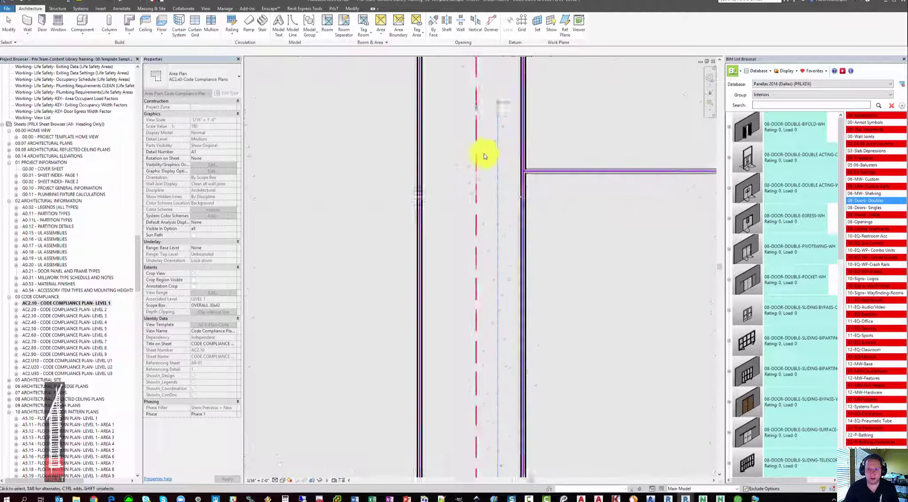
left_click(497, 131)
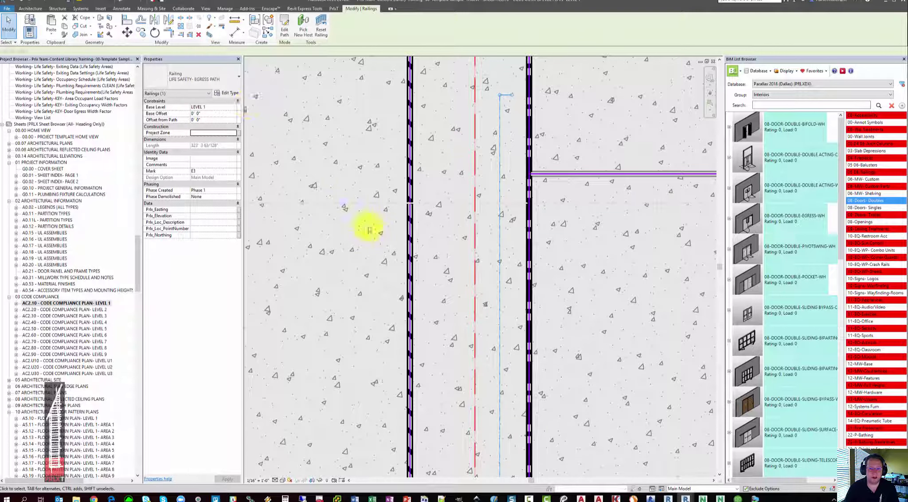
scroll(458, 288, "down", 5)
scroll(405, 182, "up", 4)
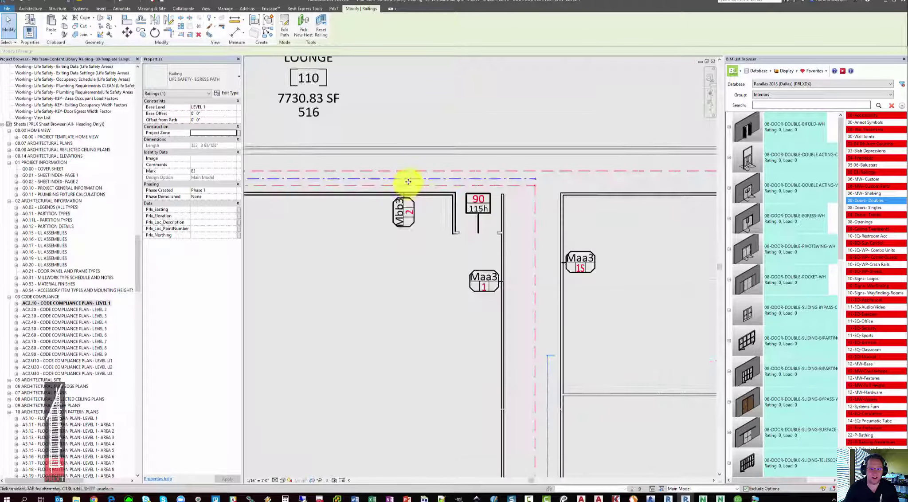
key("Escape")
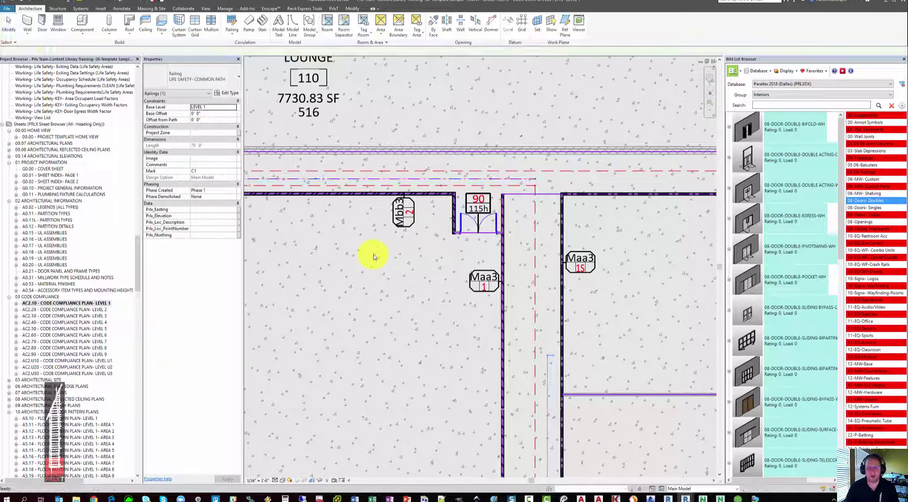
scroll(373, 255, "down", 1)
scroll(377, 280, "down", 1)
middle_click_drag(377, 280, 417, 187)
scroll(417, 187, "down", 2)
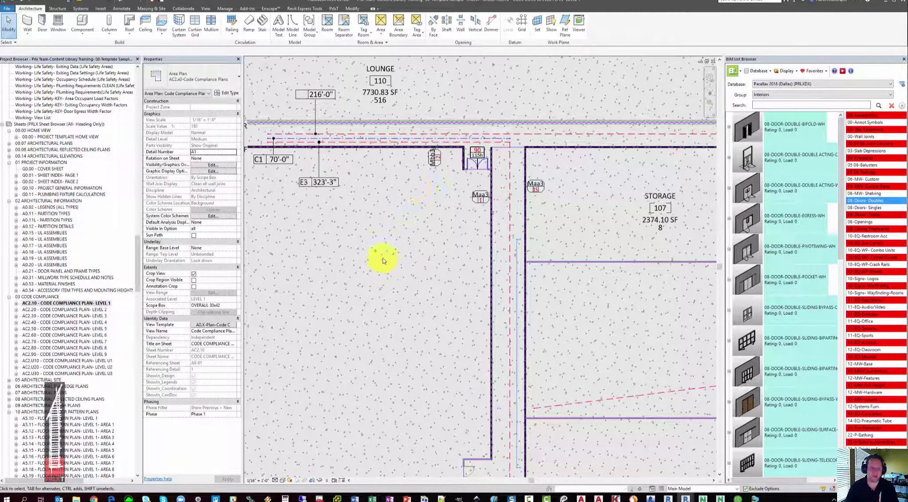
scroll(382, 258, "down", 1)
middle_click_drag(382, 258, 381, 239)
scroll(381, 239, "down", 1)
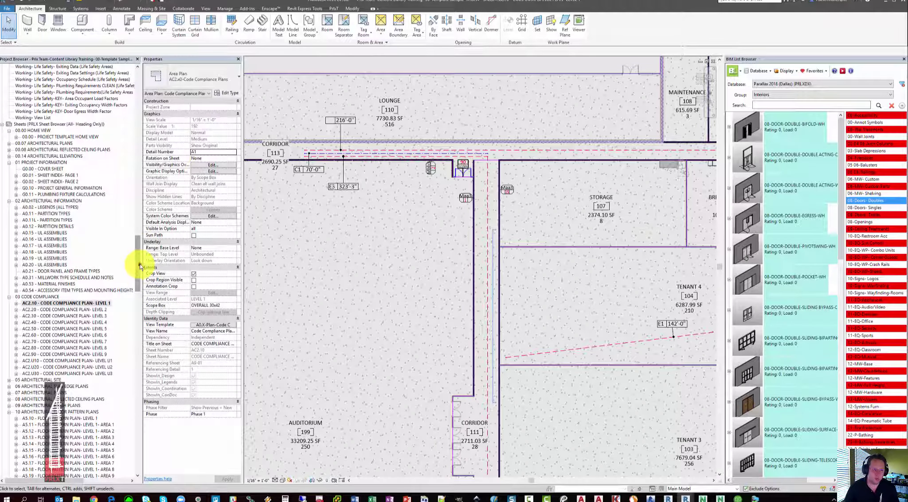
left_click_drag(139, 266, 152, 153)
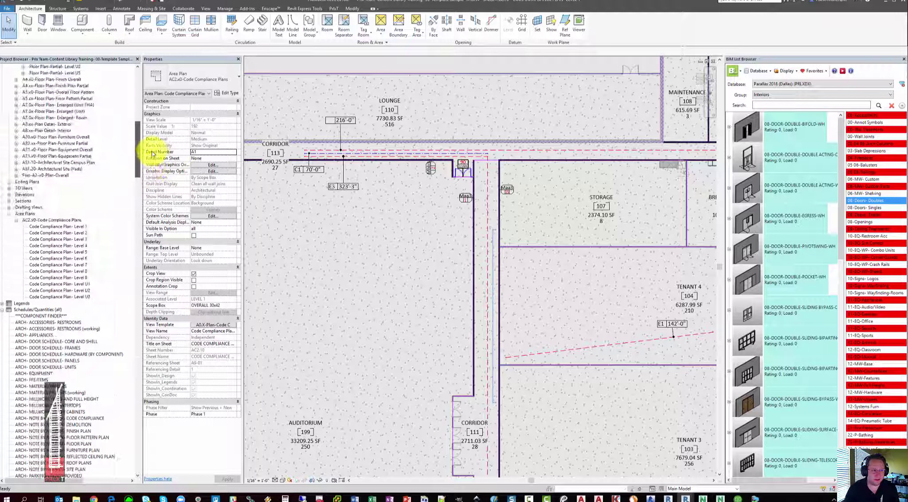
scroll(125, 186, "up", 6)
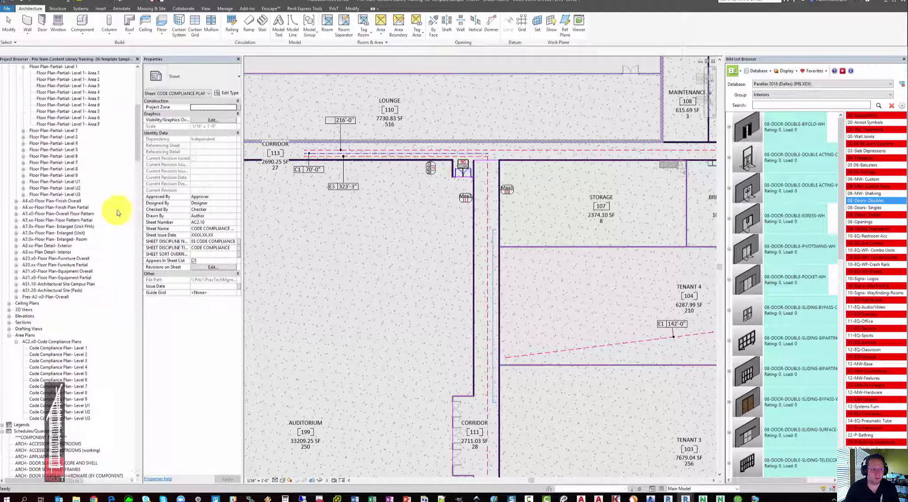
scroll(117, 212, "up", 9)
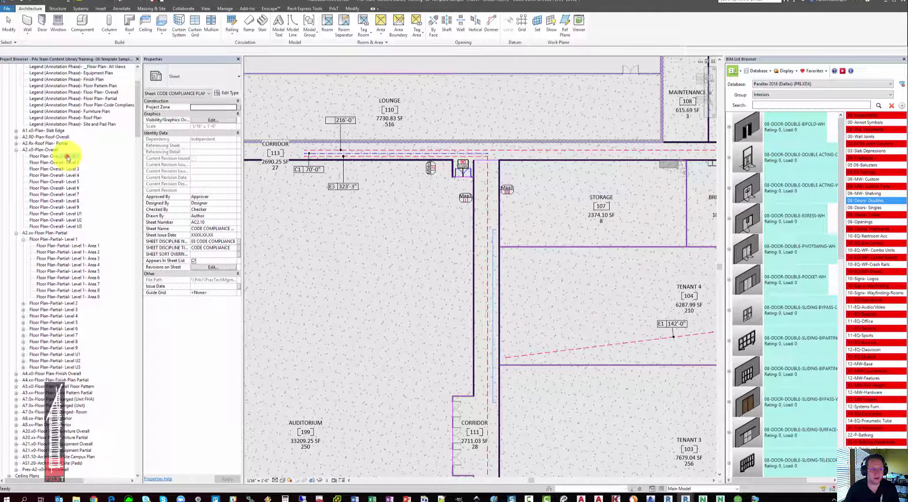
double_click(68, 156)
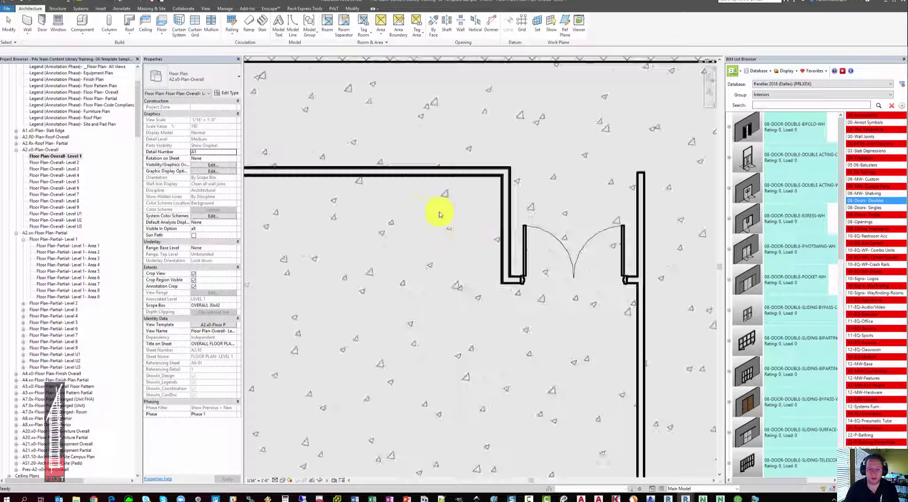
scroll(487, 239, "up", 4)
scroll(490, 238, "down", 6)
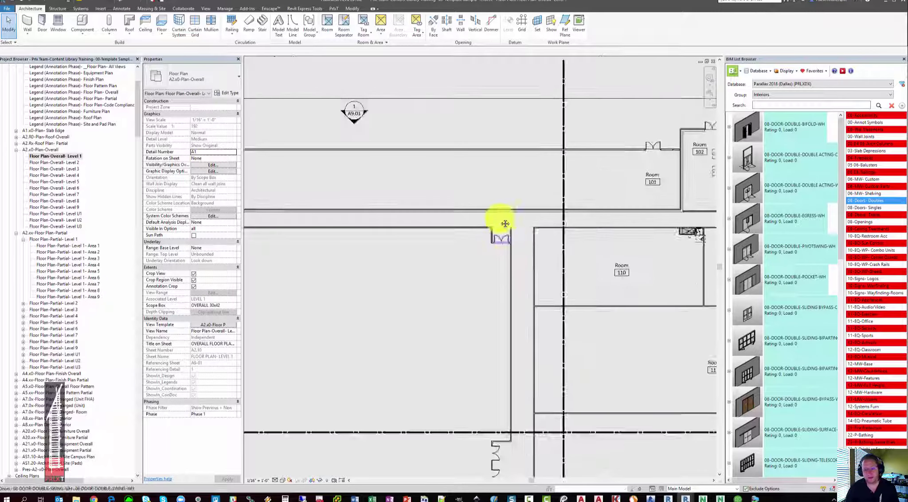
scroll(473, 180, "down", 1)
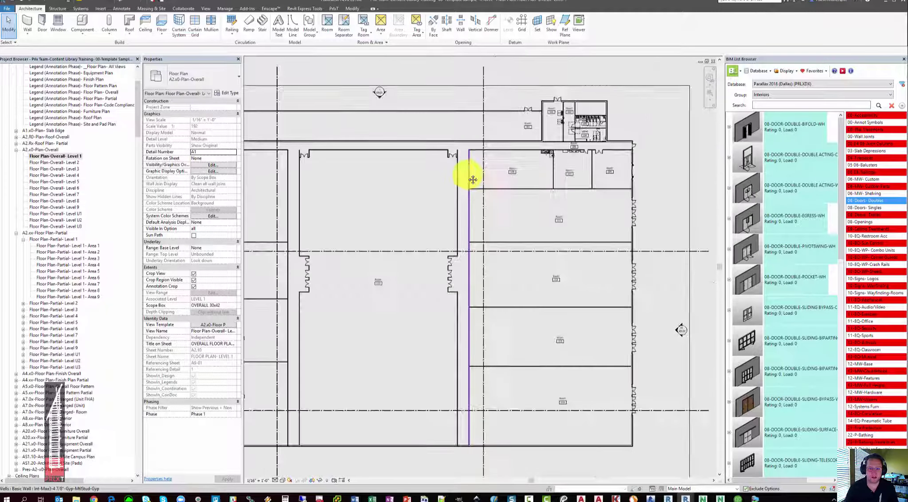
key("ctrl+Tab")
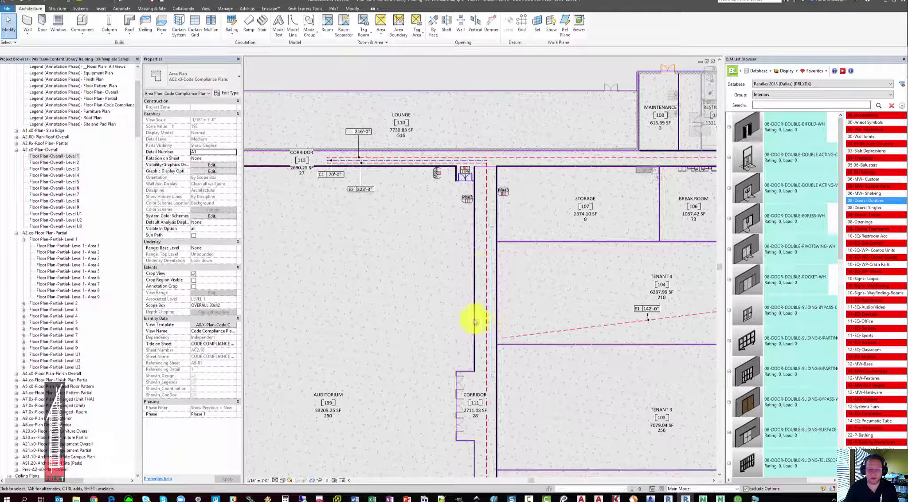
Change the 216'-0" railing tag's mark to E2
left_click(122, 8)
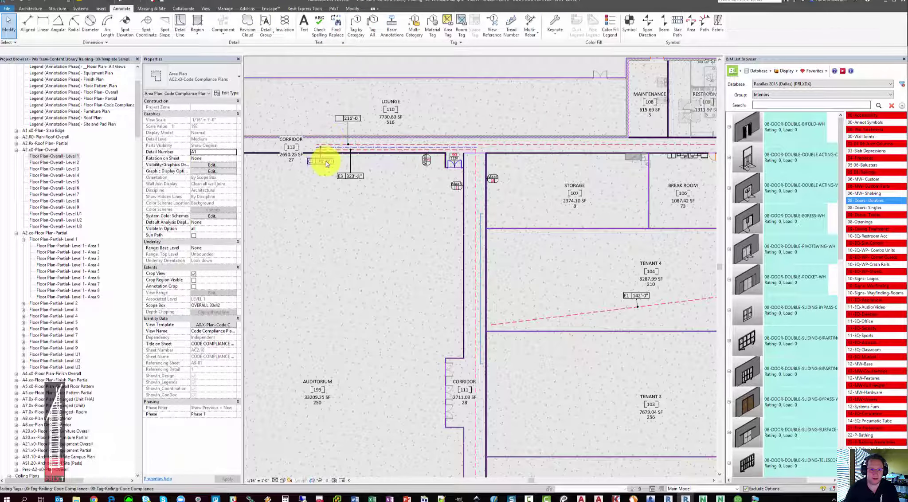
scroll(325, 162, "up", 3)
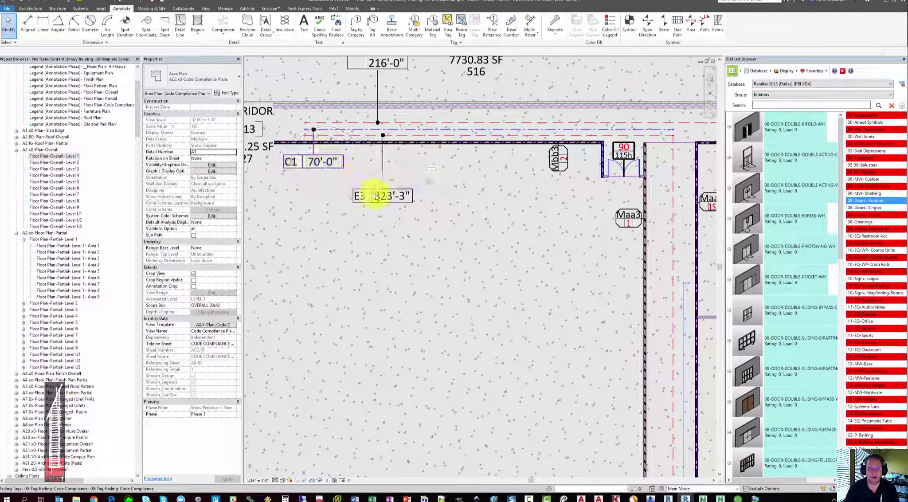
scroll(375, 184, "down", 5)
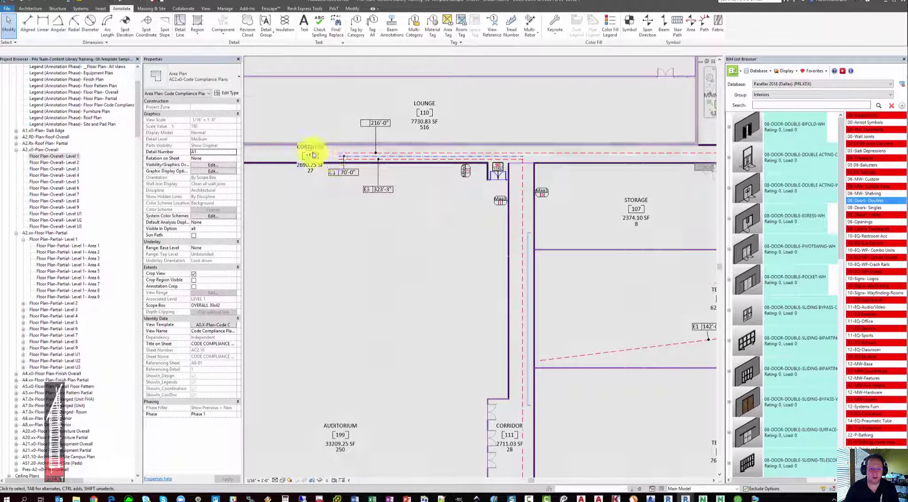
middle_click_drag(310, 147, 592, 238)
scroll(572, 226, "down", 4)
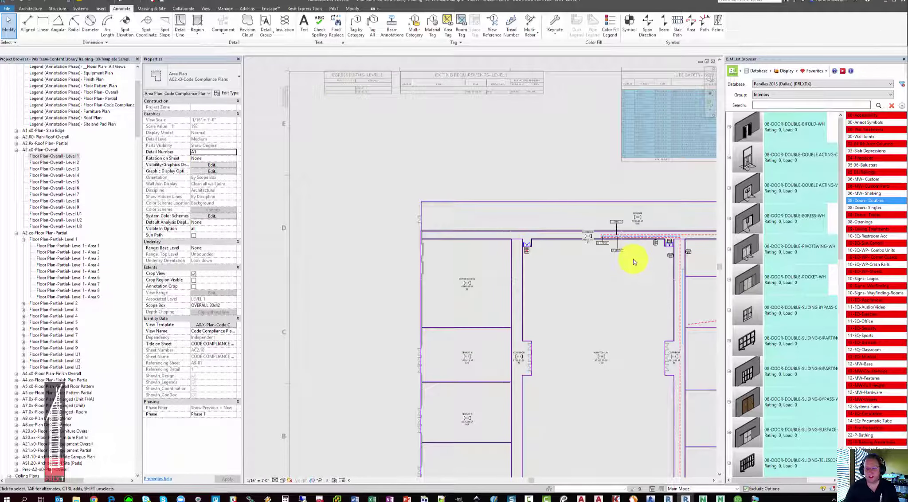
scroll(633, 258, "up", 2)
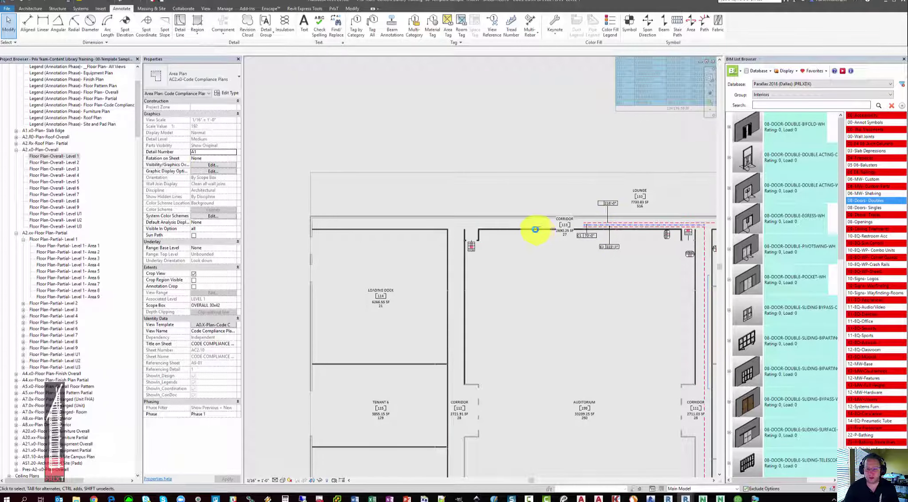
scroll(535, 229, "up", 3)
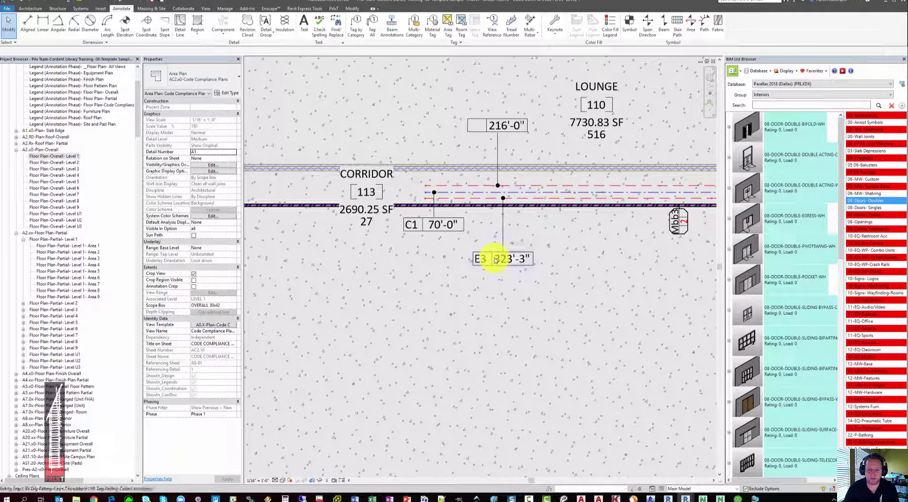
left_click(474, 125)
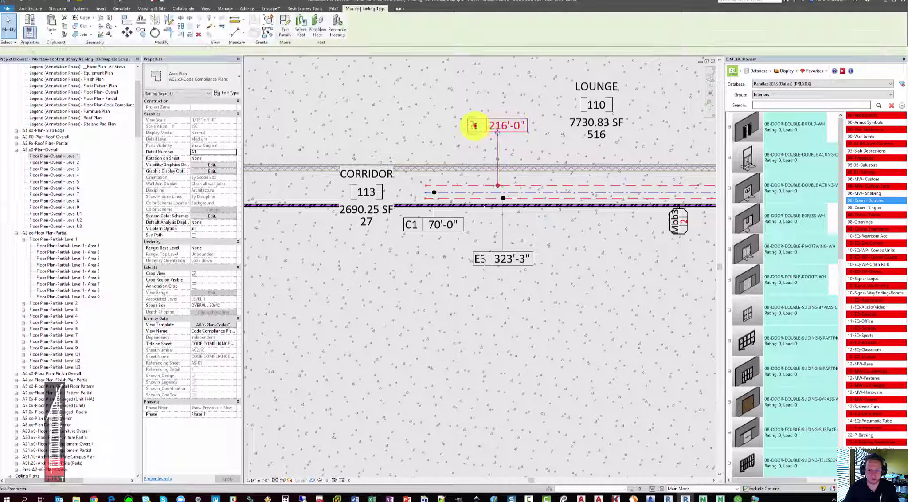
left_click(476, 126)
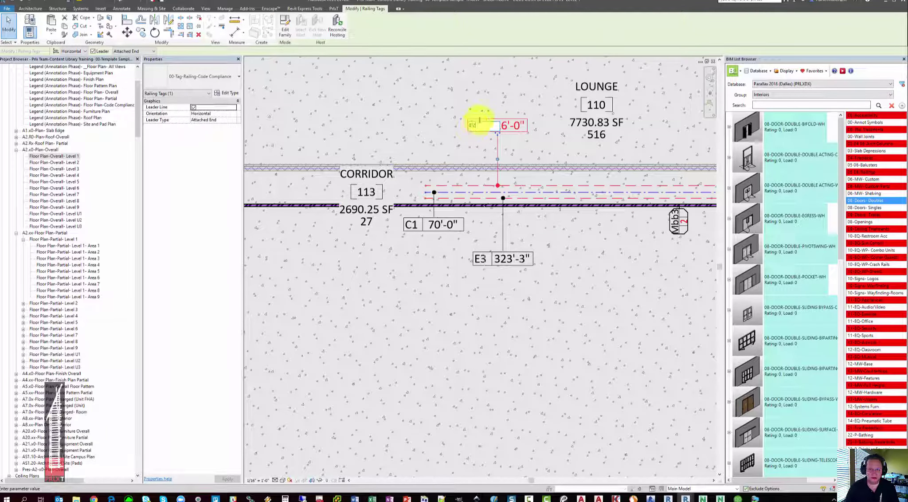
left_click(473, 174)
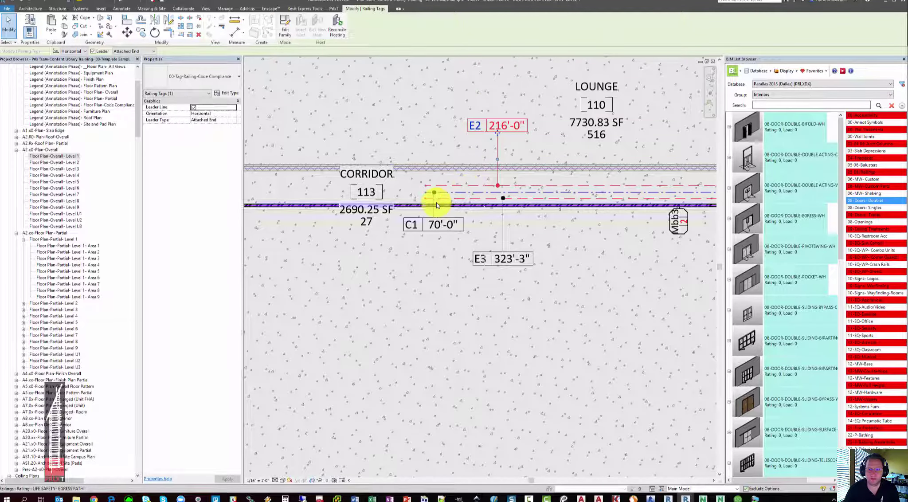
key("Escape")
Bring the Egress Paths schedule into view to confirm it lists E1, E2 and E3
scroll(439, 199, "down", 3)
scroll(426, 190, "down", 1)
middle_click_drag(499, 211, 845, 316)
scroll(399, 97, "up", 4)
middle_click_drag(391, 144, 348, 203)
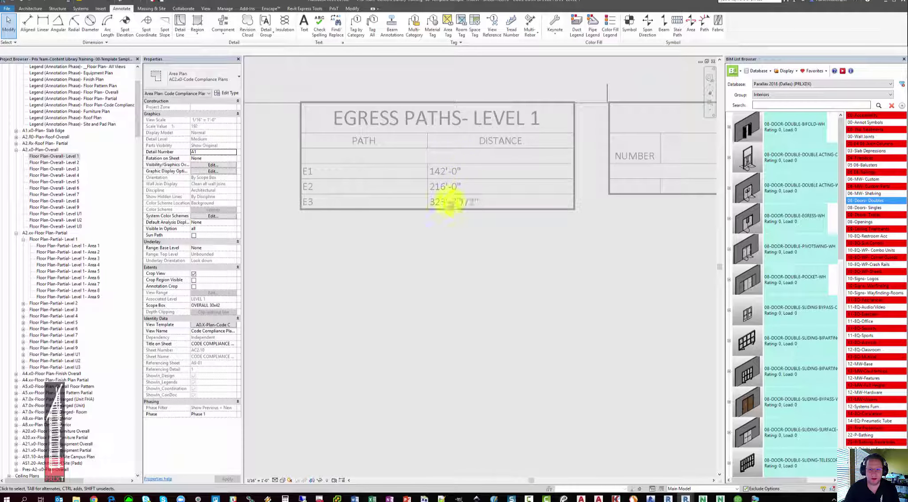
Zoom out over the Level 1 plan, select the C1 70'-0" tag, then zoom to Corridor 111
scroll(394, 183, "down", 4)
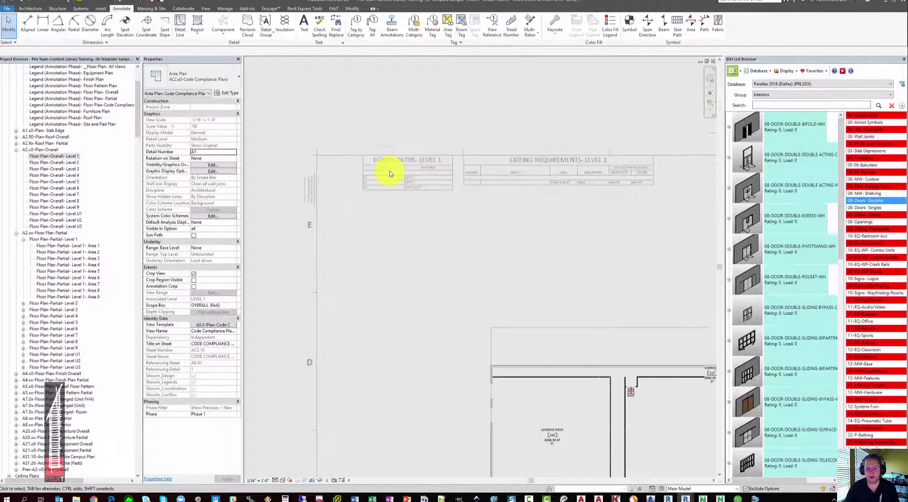
scroll(490, 287, "down", 2)
middle_click_drag(507, 310, 380, 164)
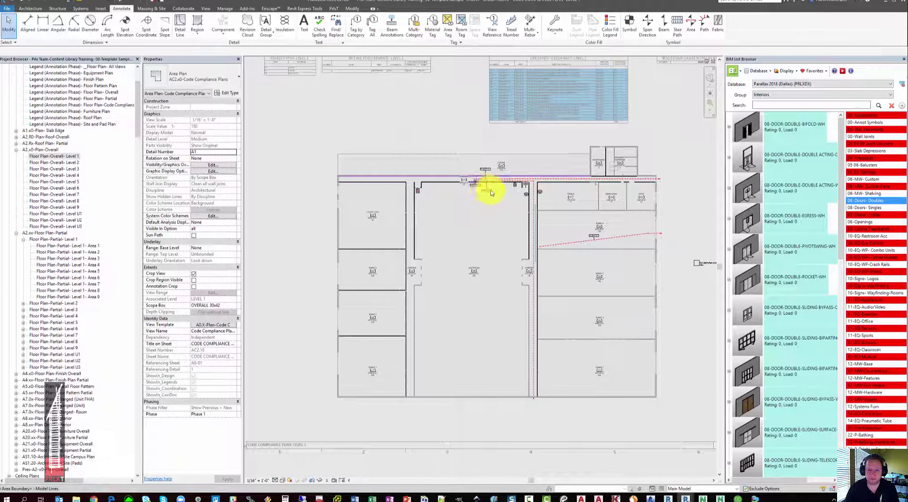
scroll(487, 192, "up", 4)
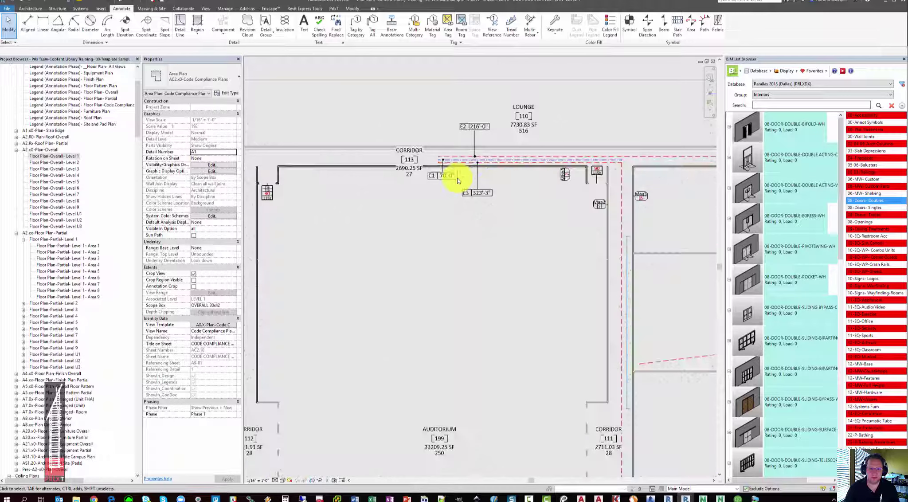
scroll(456, 178, "up", 5)
left_click(401, 218)
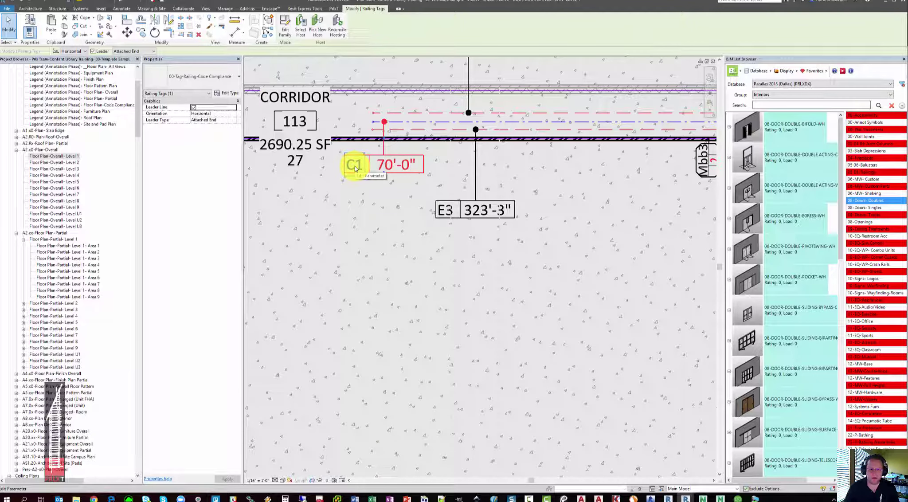
scroll(355, 166, "down", 2)
scroll(355, 167, "down", 3)
middle_click_drag(487, 260, 447, 176)
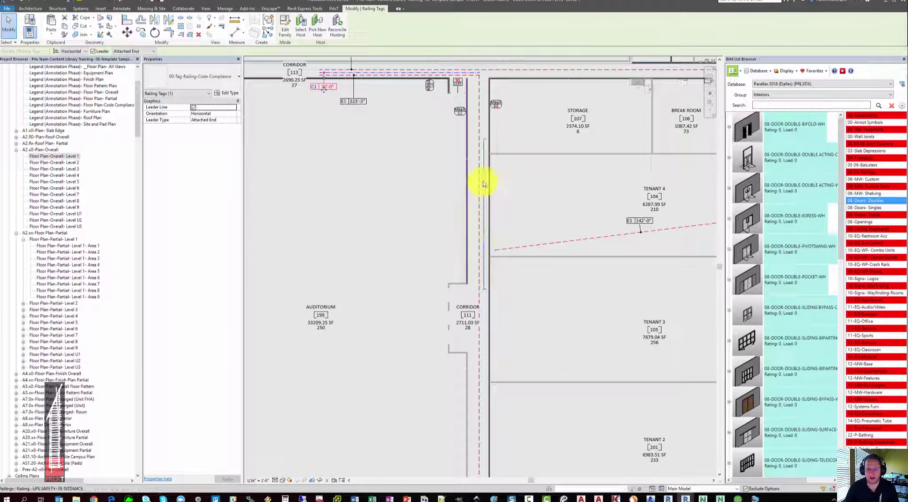
scroll(482, 181, "up", 4)
Tag the vertical corridor railing by category and set its mark to FE1, reading FE1 68'-0"
left_click(122, 9)
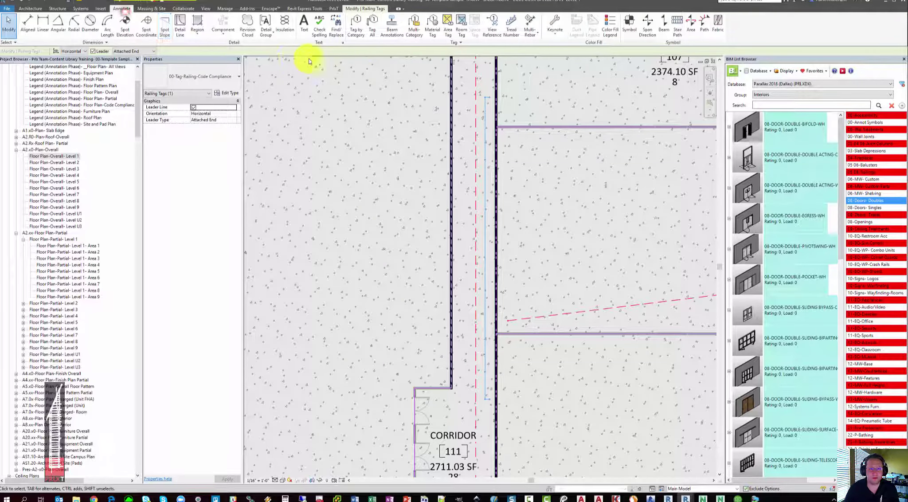
left_click(359, 33)
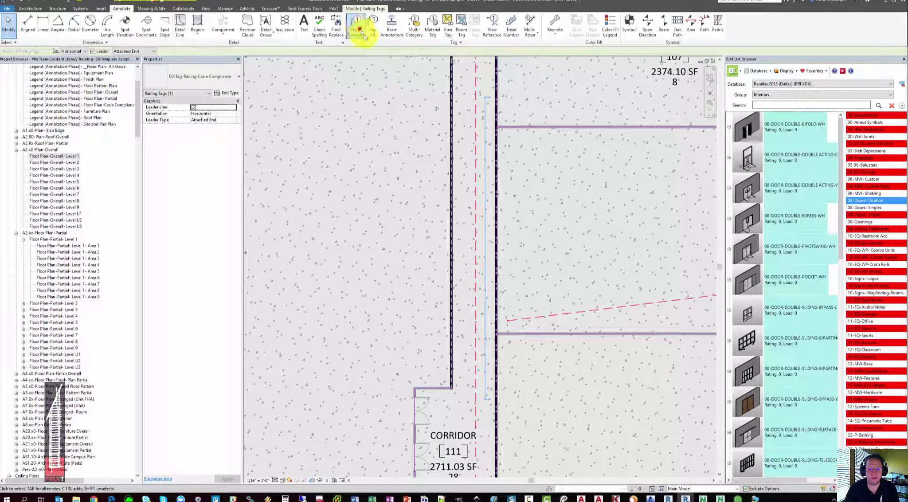
left_click(499, 218)
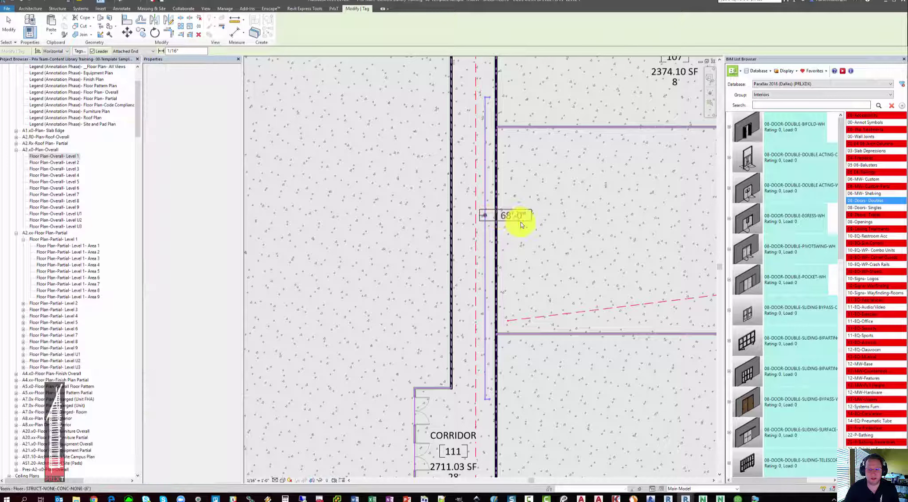
key("Escape")
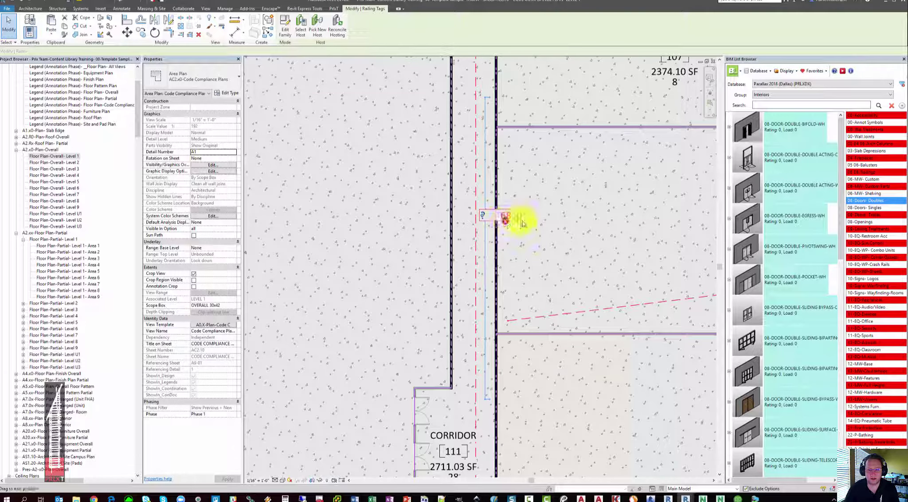
left_click(504, 218)
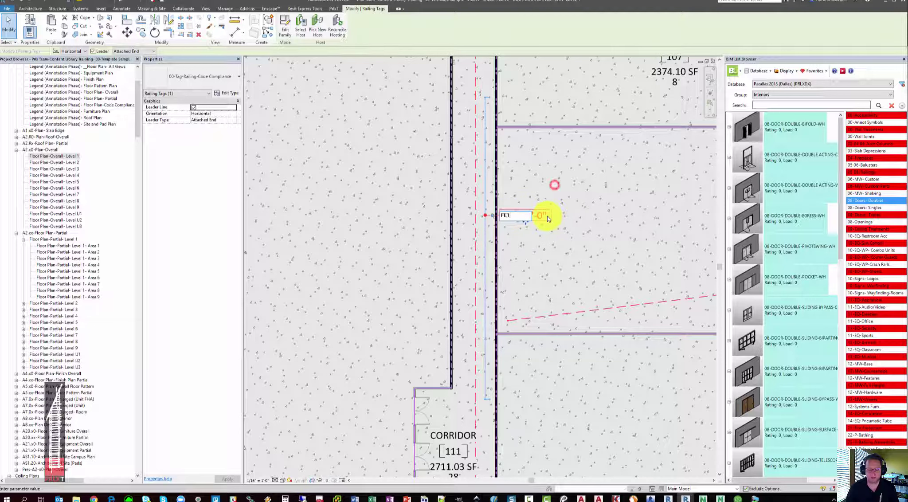
type("FE1")
left_click(540, 260)
scroll(540, 259, "down", 5)
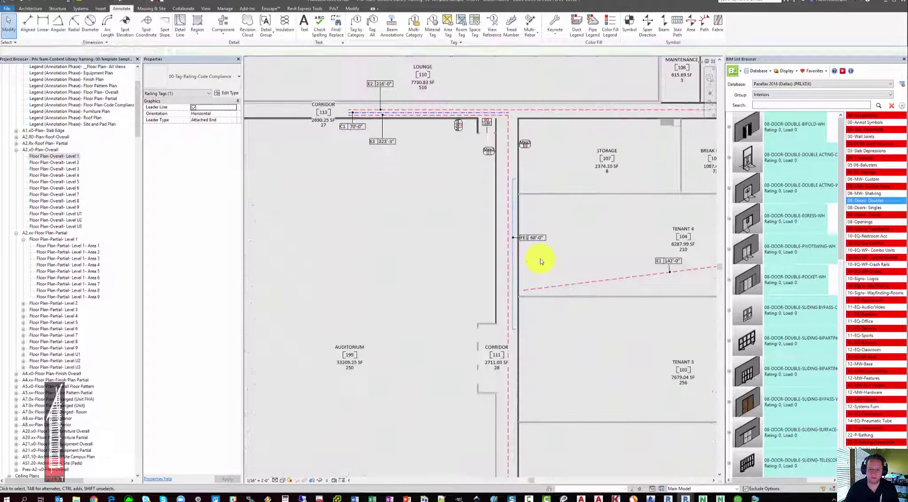
scroll(527, 207, "down", 5)
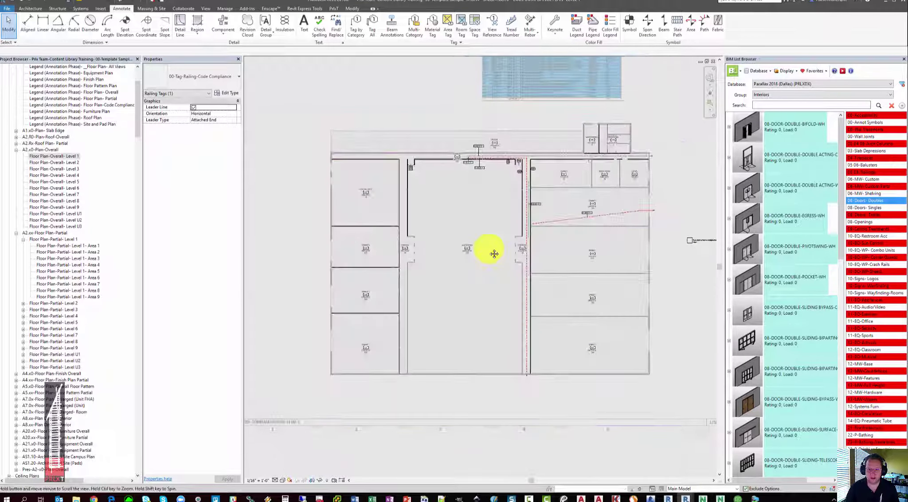
Edit the E3 railing's path, shifting its top sketch line upward so it measures 323'-11"
middle_click_drag(489, 251, 494, 255)
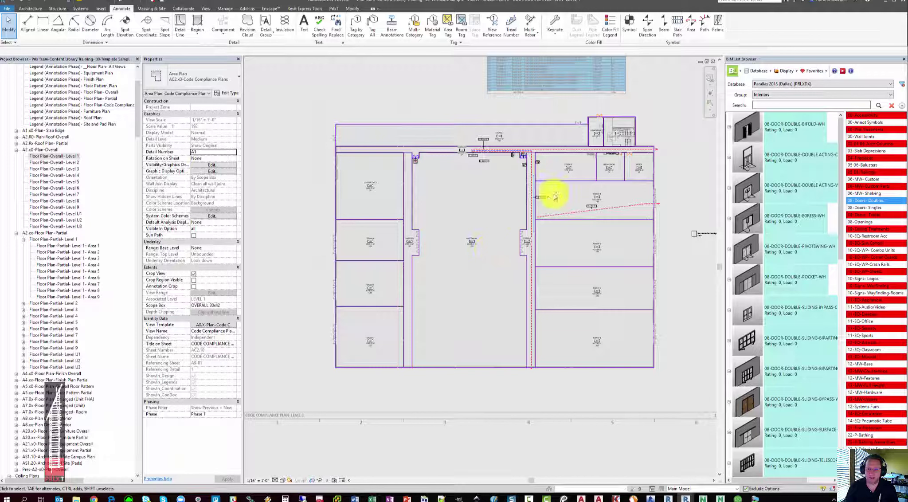
scroll(511, 152, "up", 5)
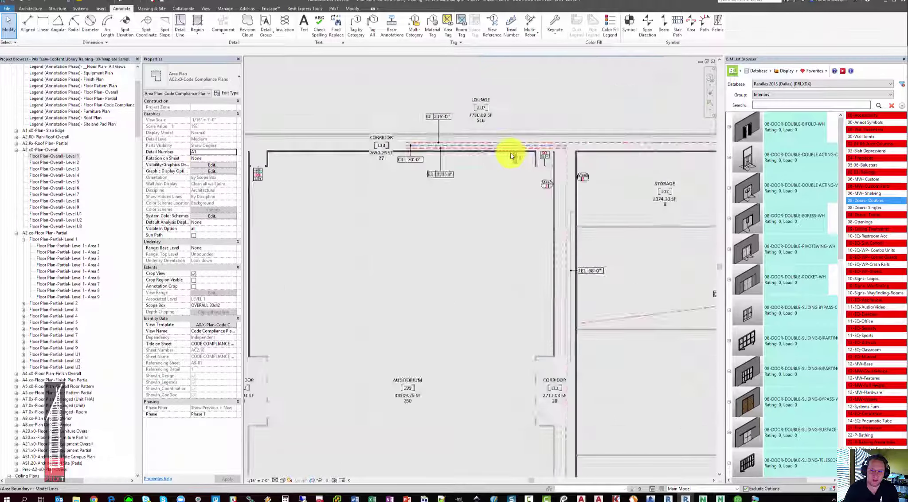
scroll(512, 152, "up", 2)
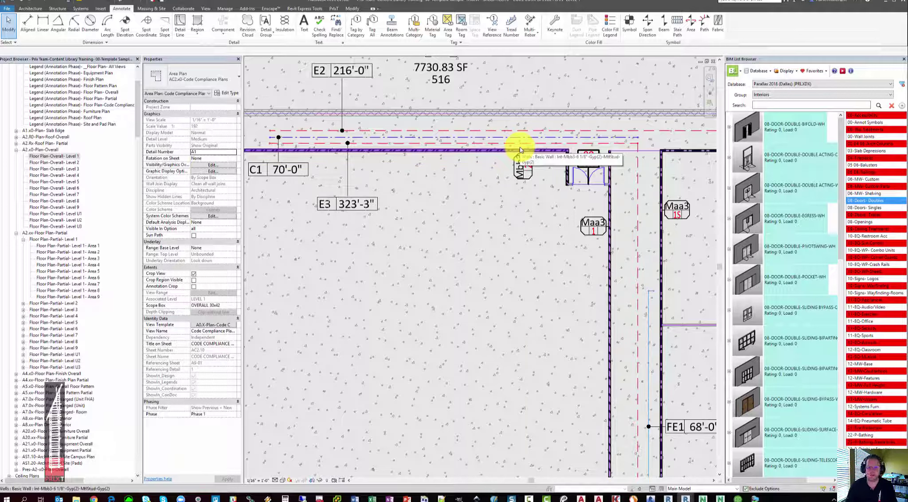
left_click(508, 143)
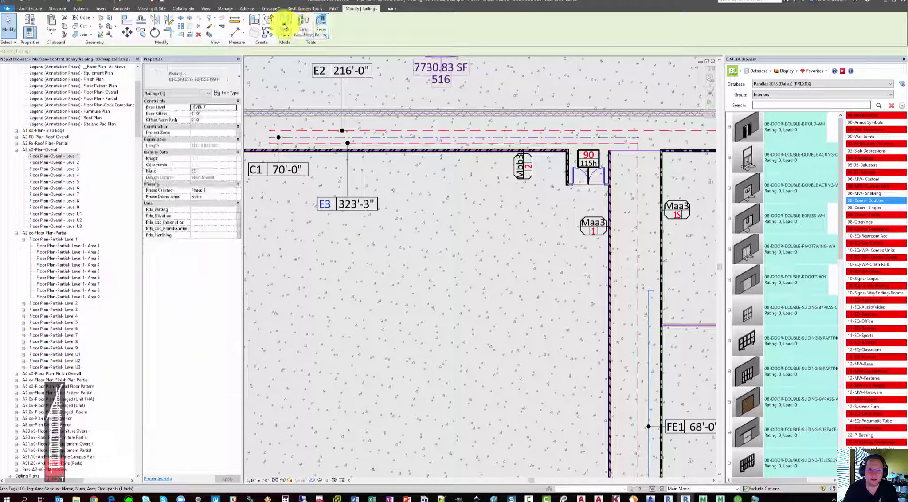
double_click(446, 144)
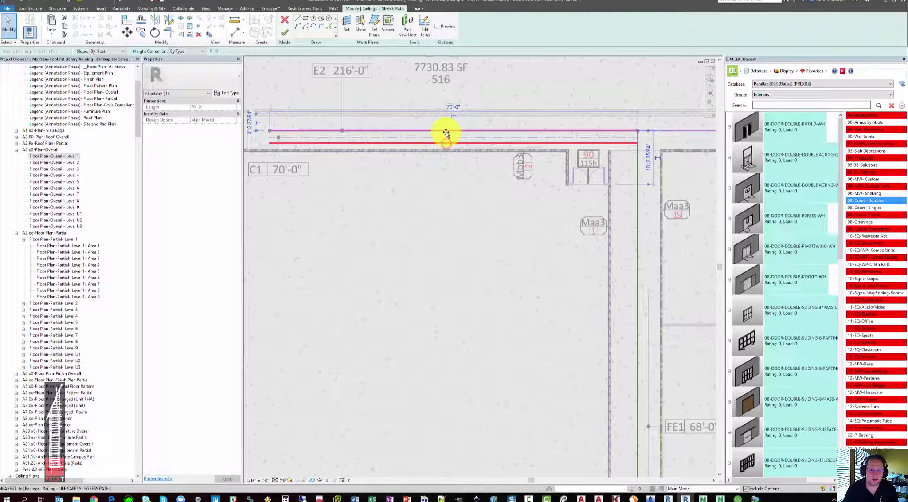
key("Escape")
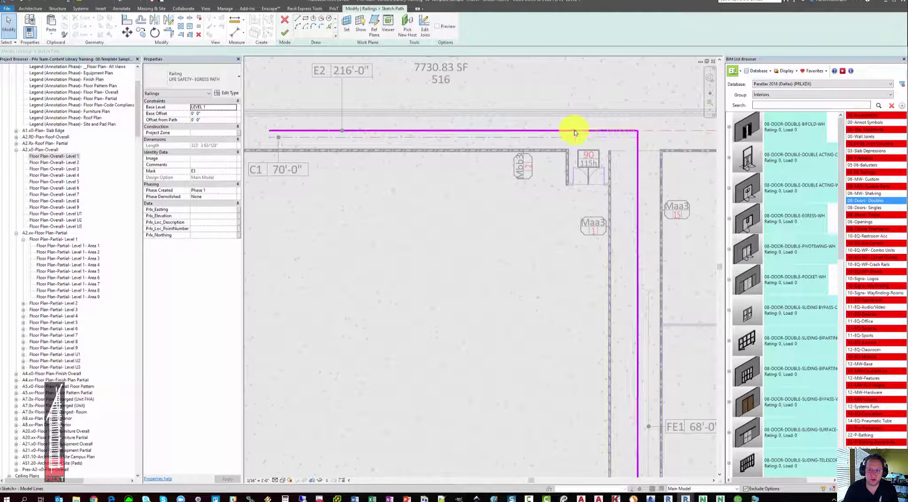
left_click(284, 33)
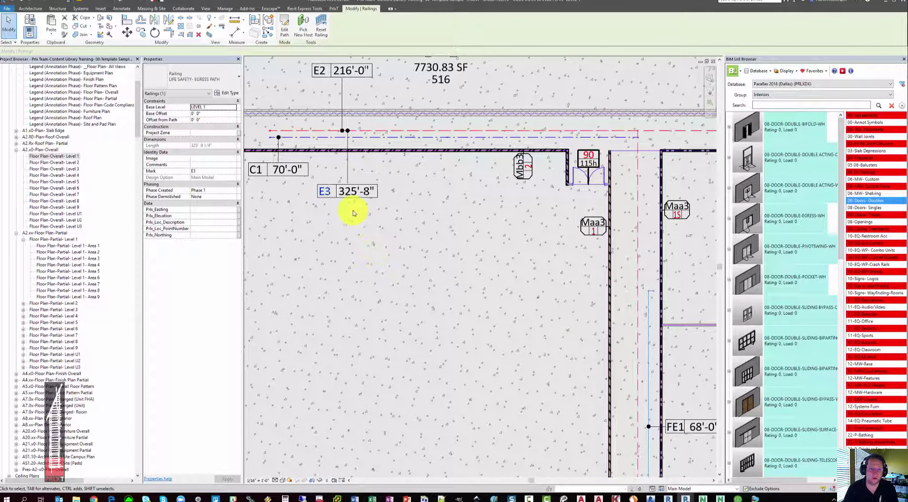
left_click(284, 27)
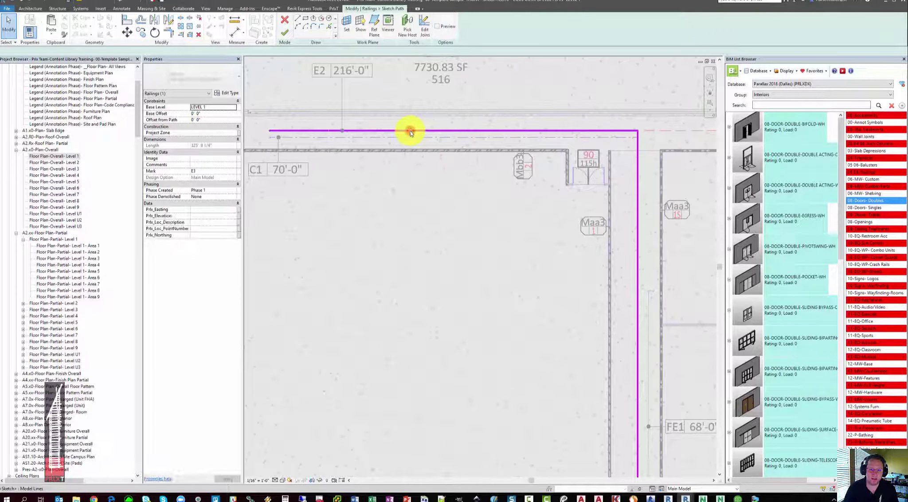
left_click(410, 131)
left_click_drag(410, 144, 395, 127)
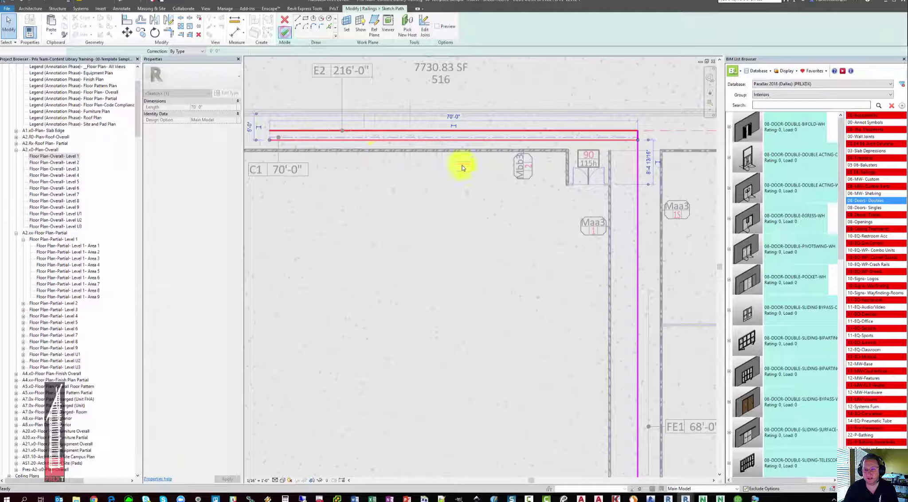
scroll(462, 167, "down", 2)
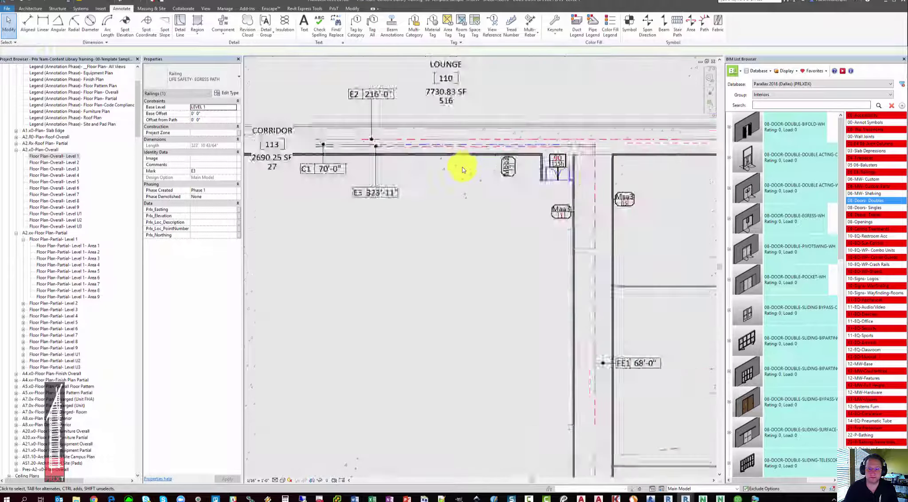
Zoom out to the full AC2.10 sheet and deactivate the Level 1 plan viewport
scroll(463, 169, "down", 3)
key("Escape")
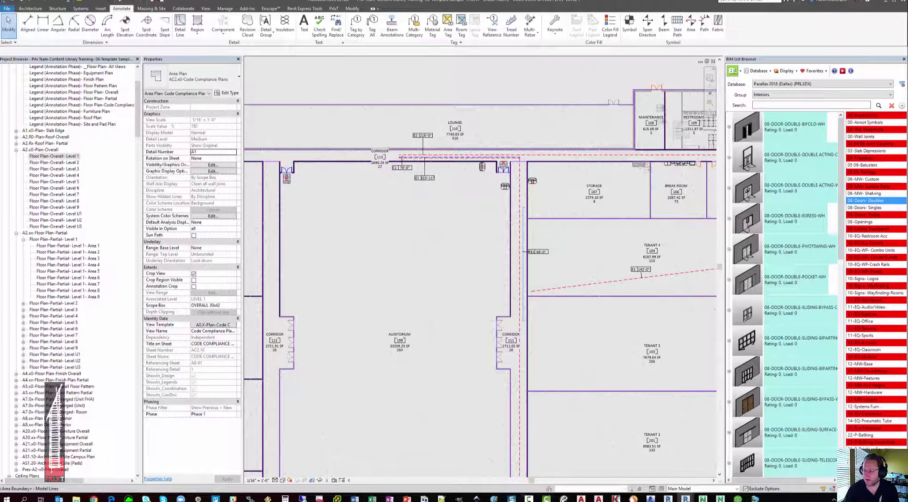
scroll(468, 203, "down", 3)
scroll(344, 150, "down", 2)
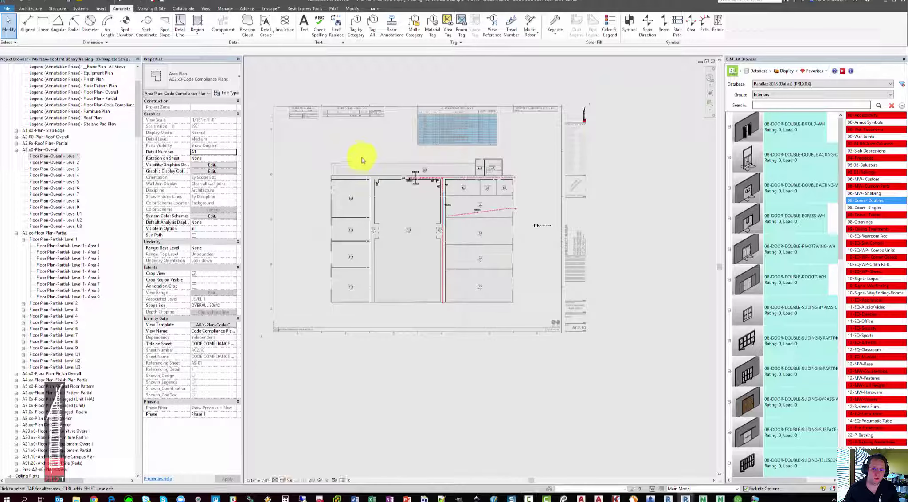
middle_click_drag(367, 136, 381, 148)
double_click(383, 147)
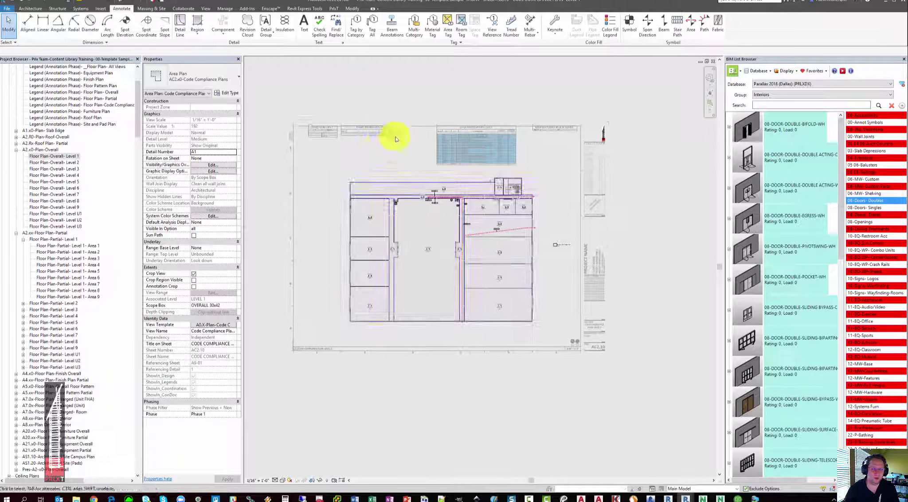
right_click(493, 90)
left_click(530, 128)
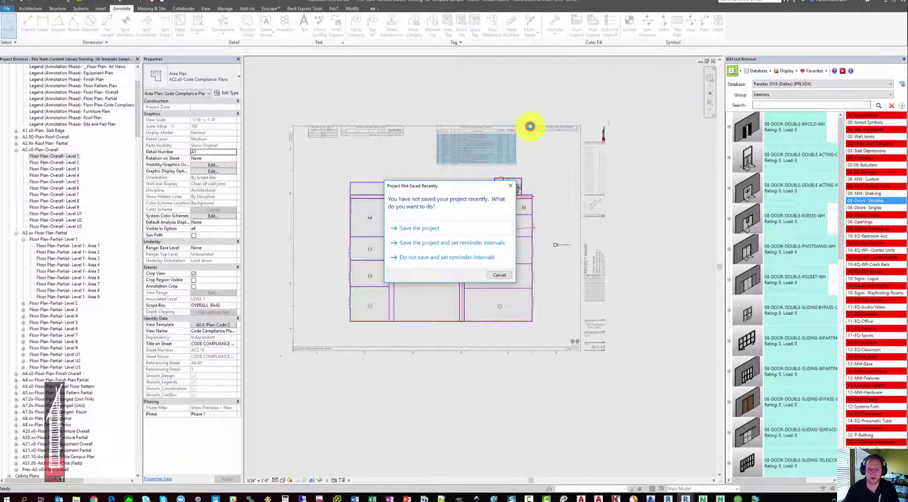